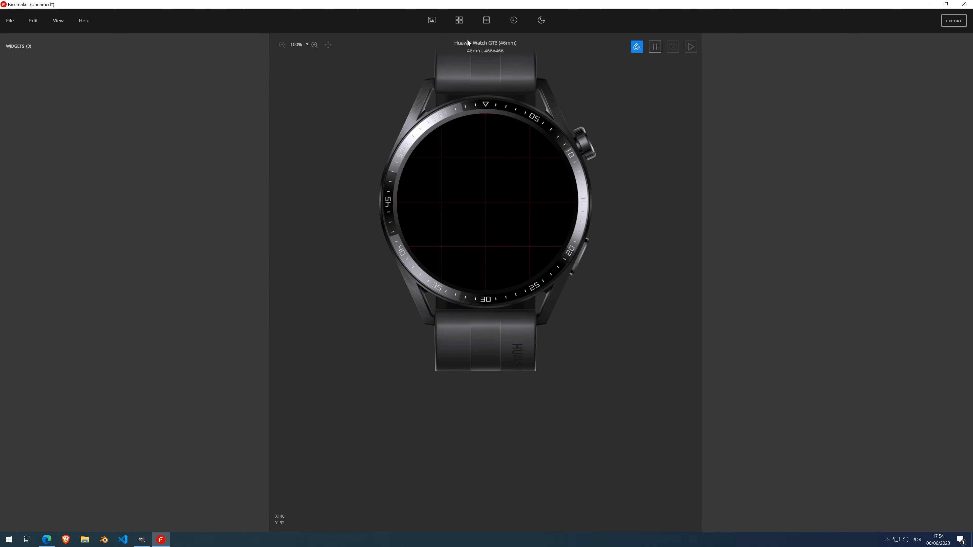
pyautogui.scroll(5, 461, 172)
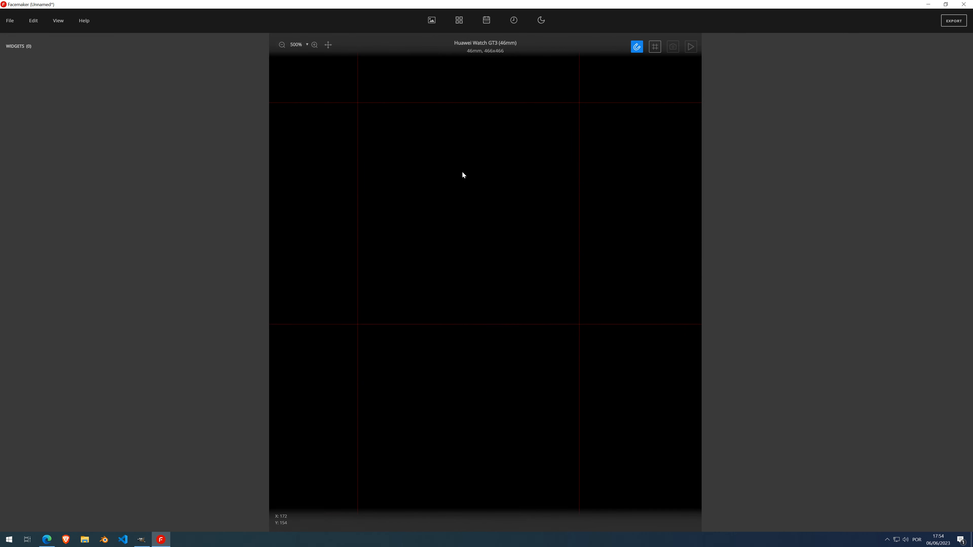
pyautogui.scroll(-5, 461, 172)
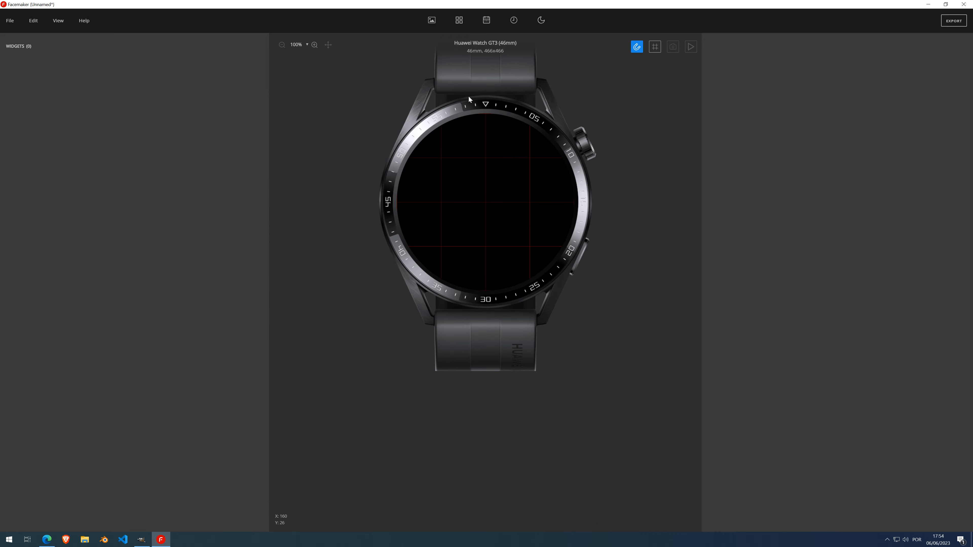
# - Add a widget to the watch face and create a container inside it
pyautogui.click(458, 21)
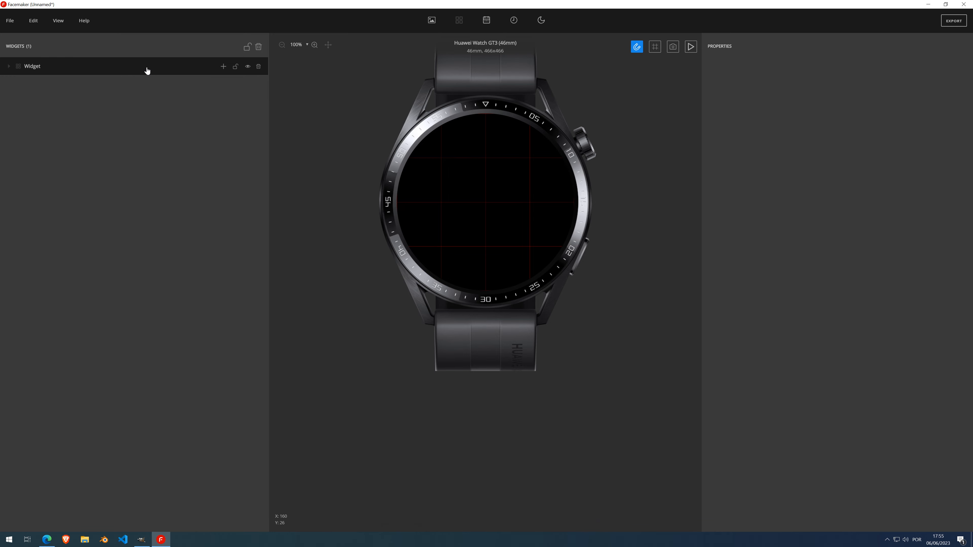
pyautogui.click(223, 67)
pyautogui.click(219, 88)
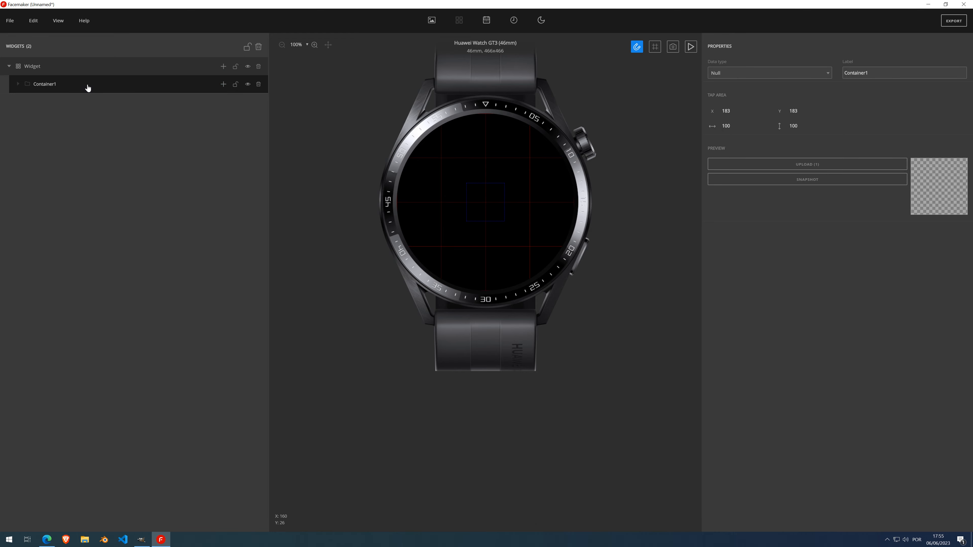
# - Set the new container's data type to Heart rate
pyautogui.click(777, 77)
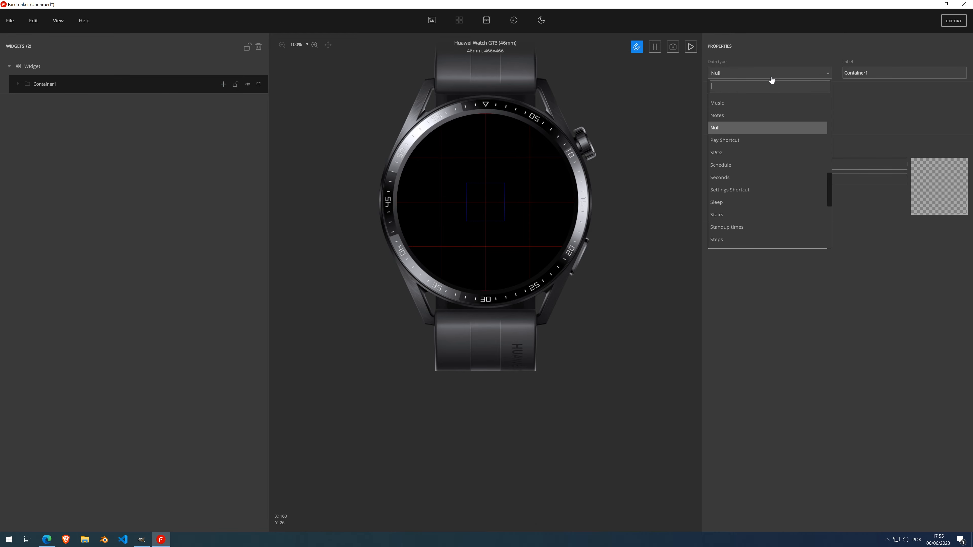
pyautogui.scroll(-1, 745, 151)
pyautogui.scroll(-2, 747, 151)
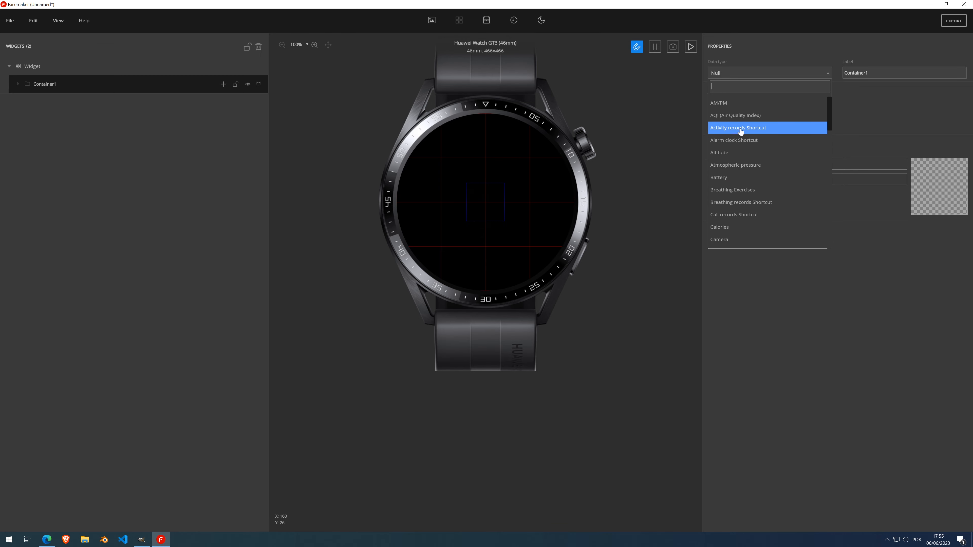
pyautogui.scroll(-5, 751, 151)
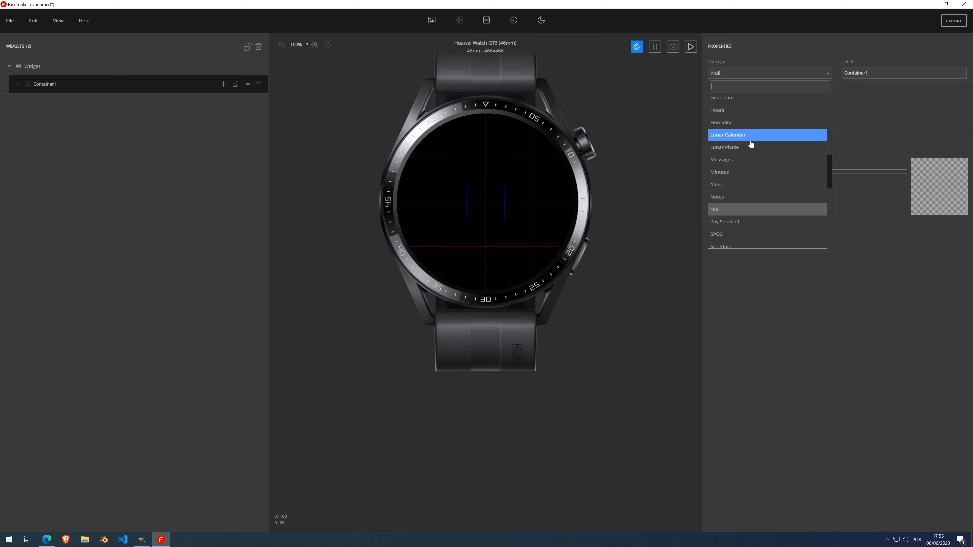
pyautogui.scroll(1, 743, 146)
pyautogui.click(742, 141)
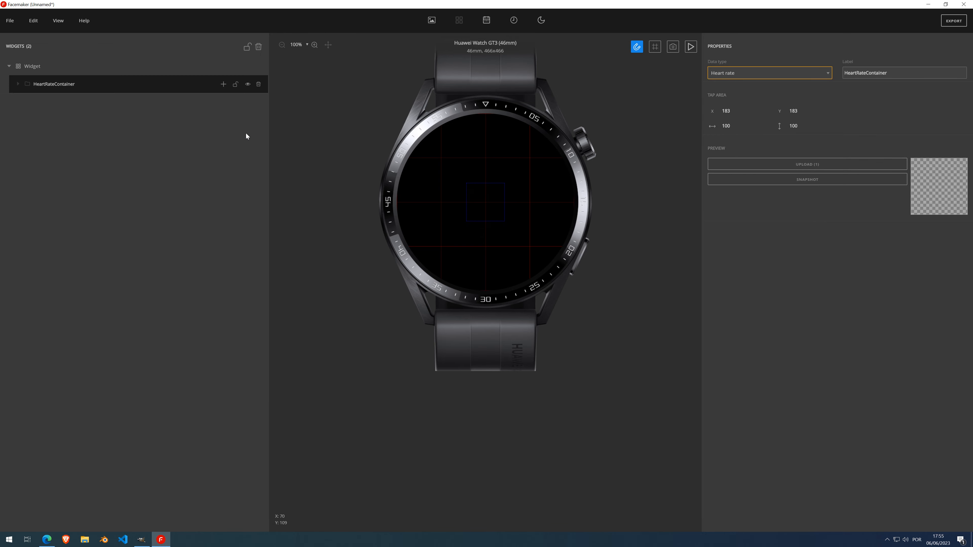
# - Add a circle to the heart rate container and move the container's tap area up to about X 154, Y 35
pyautogui.click(224, 84)
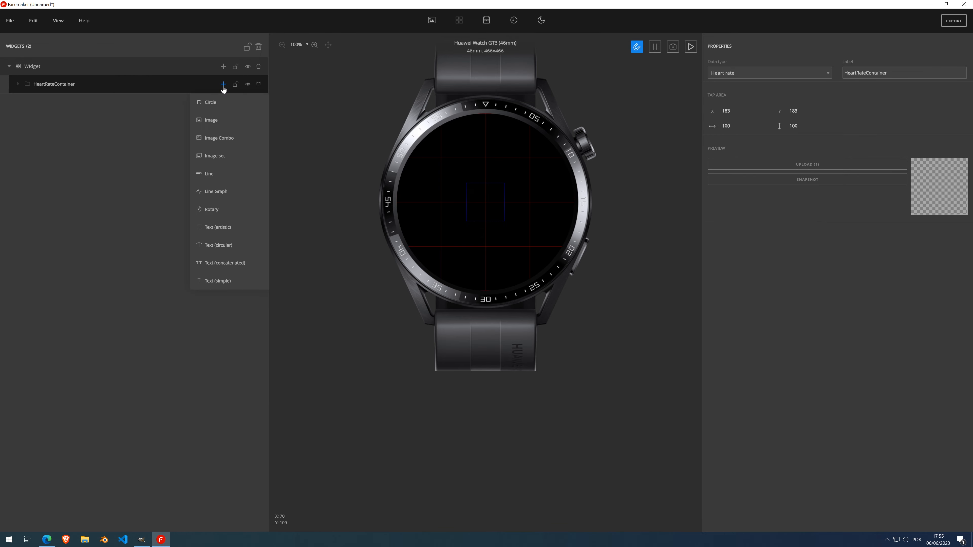
pyautogui.click(212, 109)
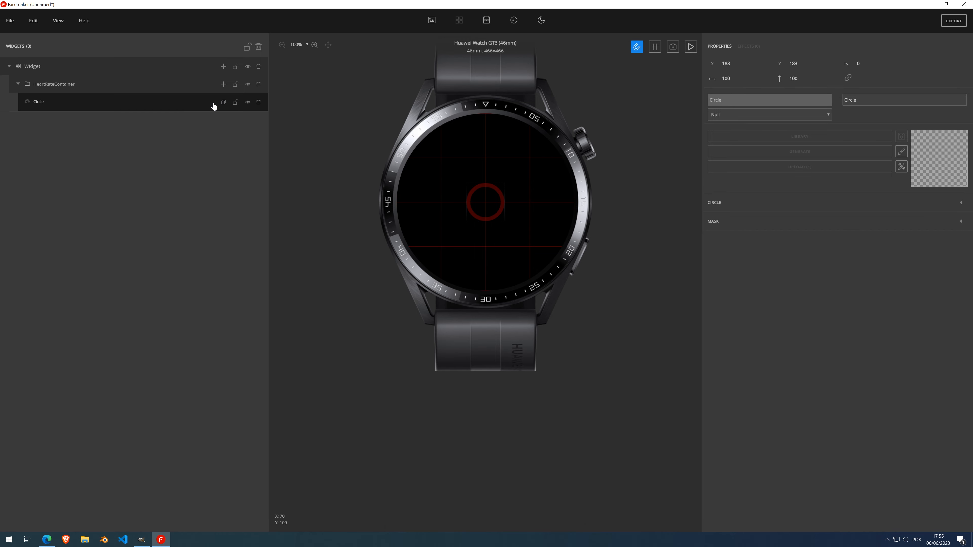
pyautogui.click(74, 84)
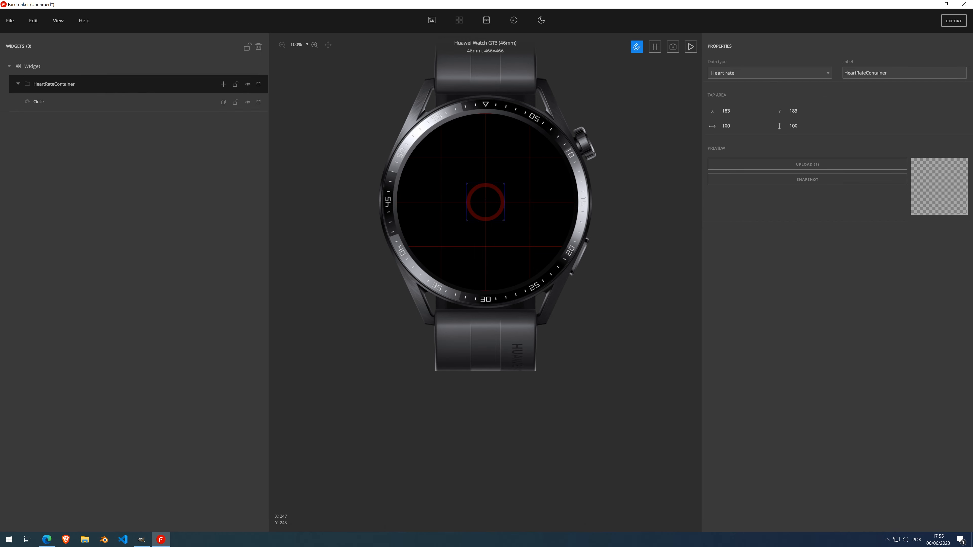
pyautogui.scroll(2, 486, 202)
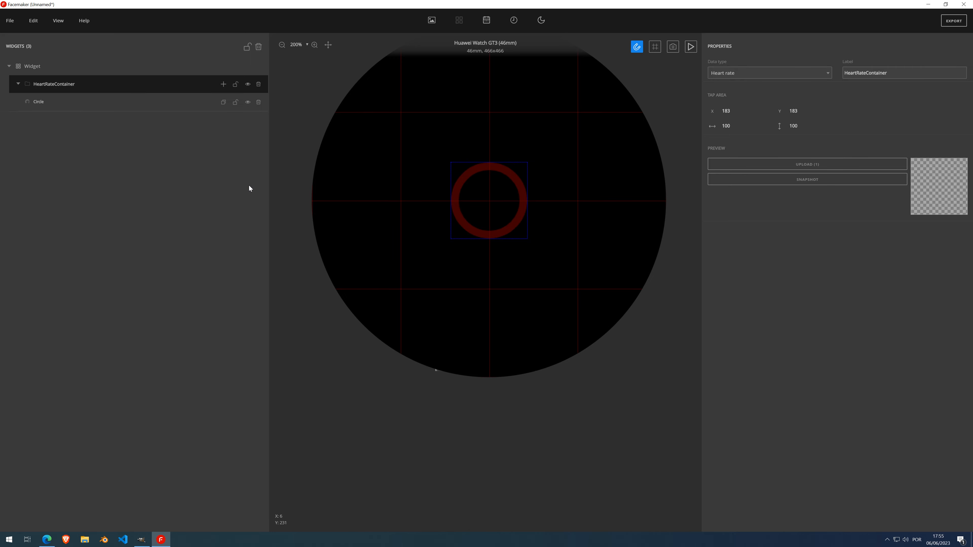
pyautogui.moveTo(498, 205); pyautogui.dragTo(477, 92)
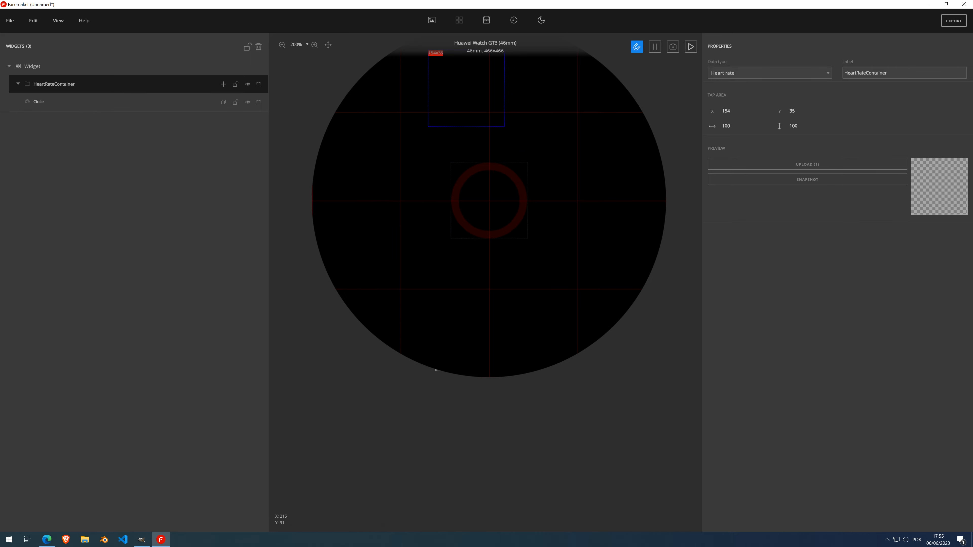
pyautogui.click(490, 201)
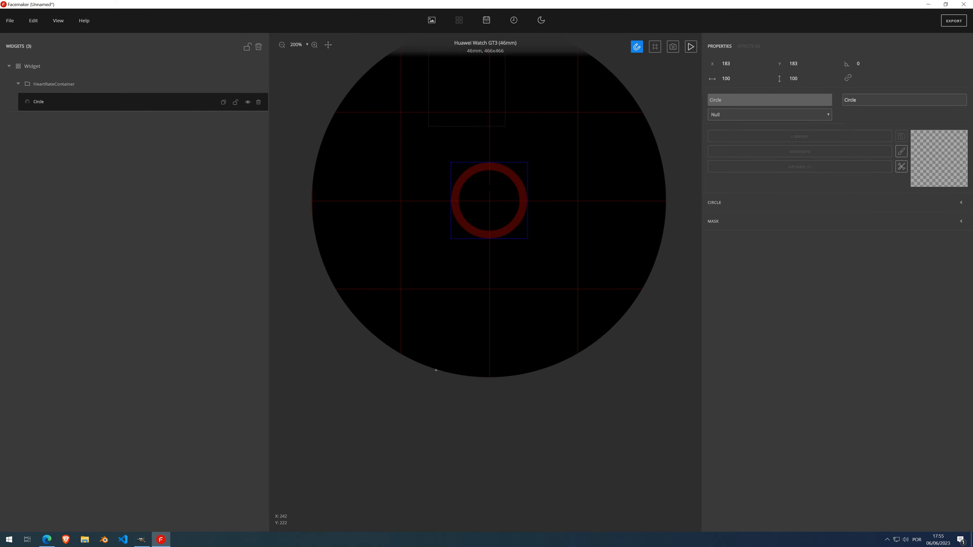
pyautogui.click(433, 103)
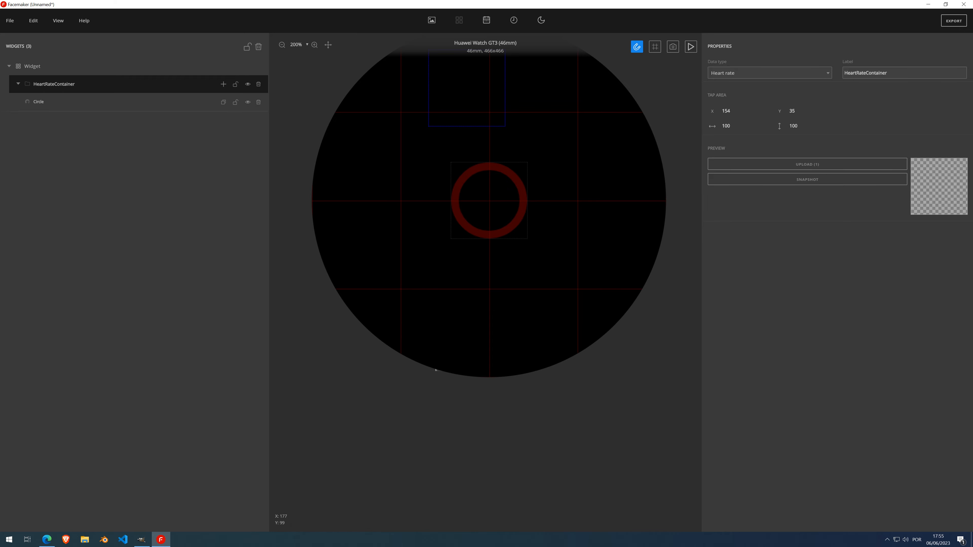
# - Set the circle's mask opacity to 35 percent
pyautogui.click(481, 208)
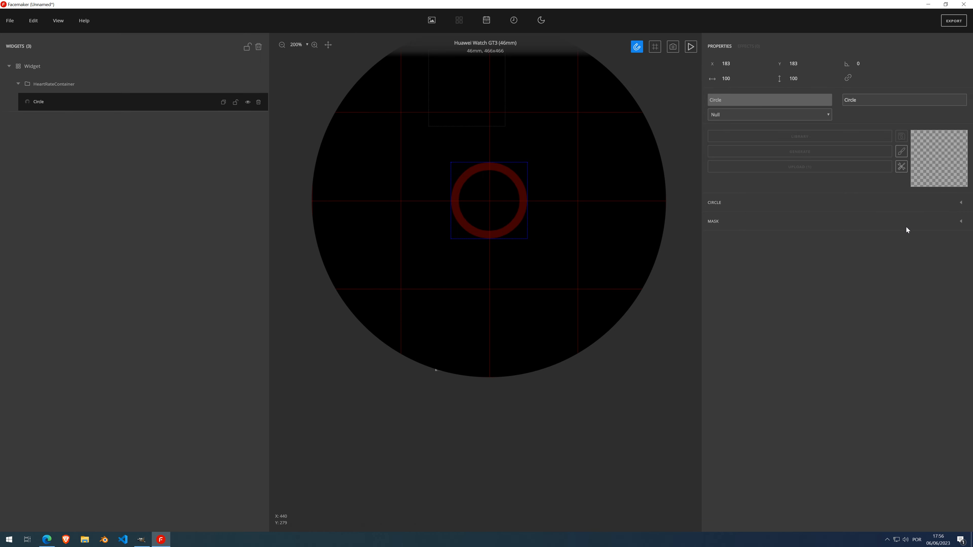
pyautogui.click(961, 221)
pyautogui.click(735, 238)
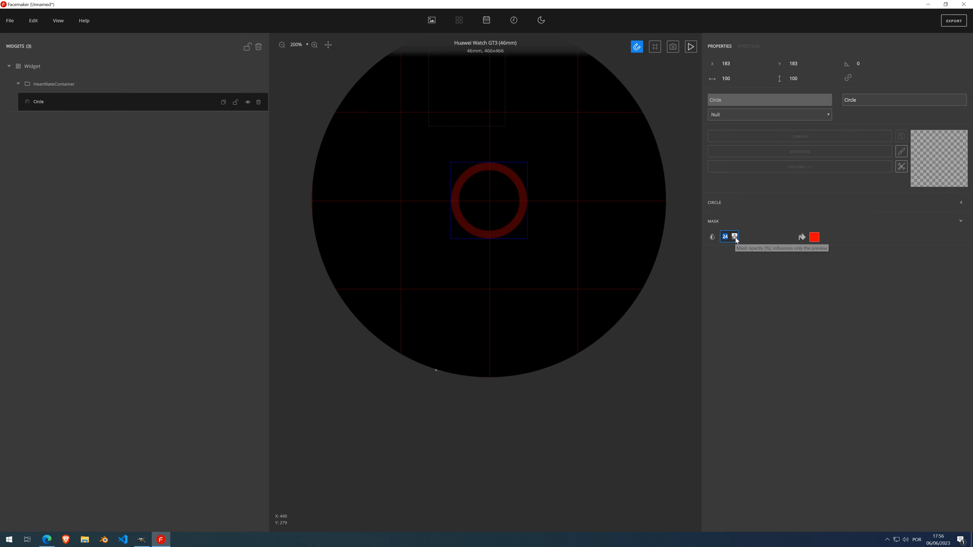
pyautogui.press('BackSpace')
pyautogui.write('6')
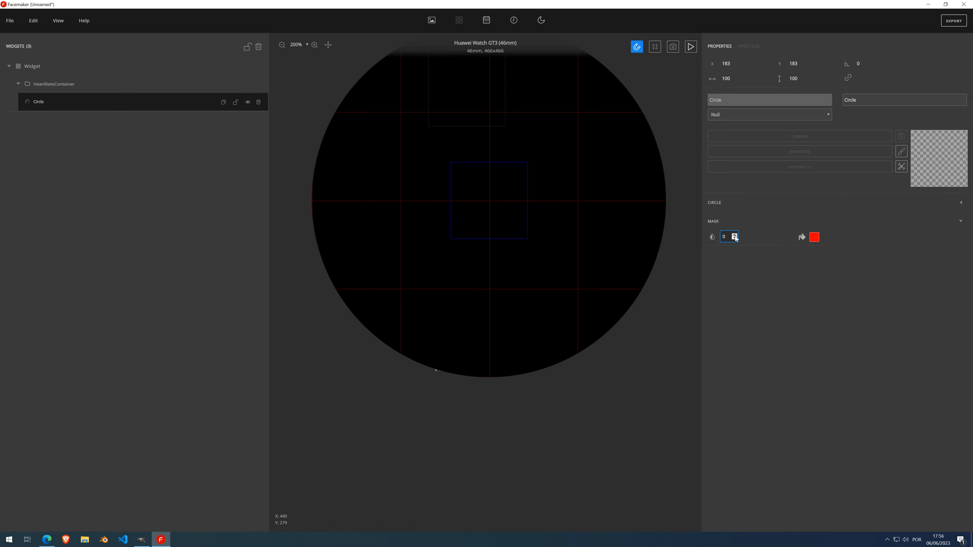
pyautogui.press('BackSpace')
pyautogui.write('19')
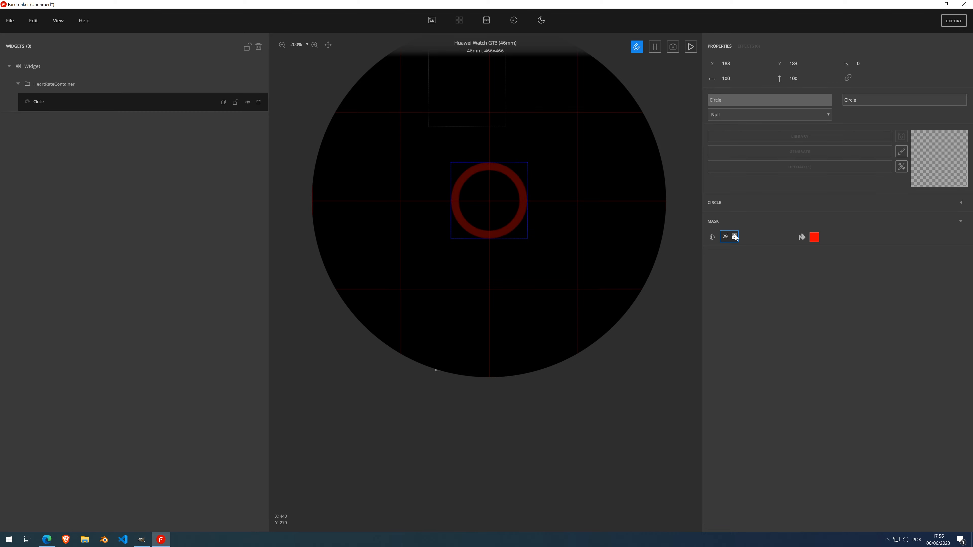
pyautogui.press('BackSpace')
pyautogui.press('BackSpace')
pyautogui.write('35')
# - Set the circle's radius to 100 and move it to the dial's centre at about X 129, Y 128
pyautogui.click(960, 203)
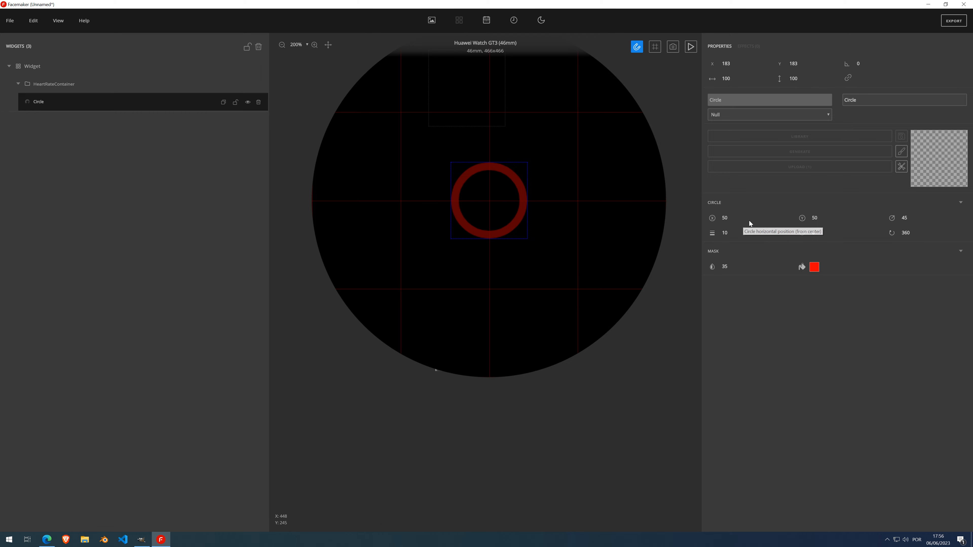
pyautogui.click(916, 216)
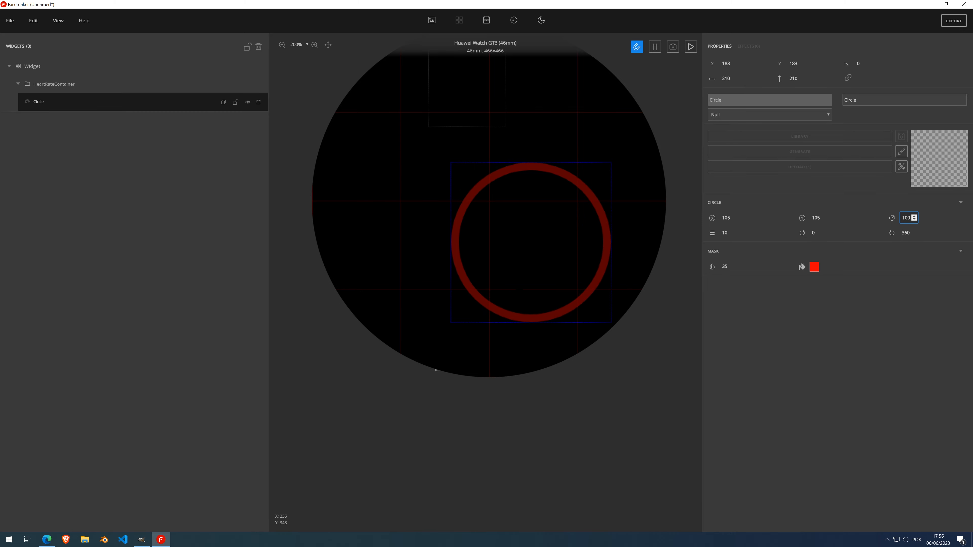
pyautogui.moveTo(520, 290); pyautogui.dragTo(500, 213)
pyautogui.scroll(-1, 489, 220)
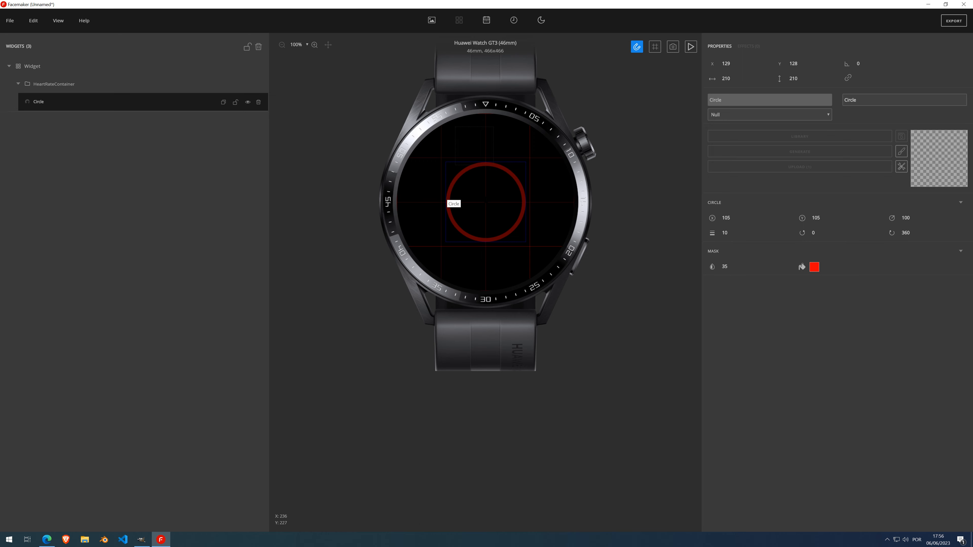
# - Set the circle's data type to Heart rate and its line thickness to 24
pyautogui.click(733, 113)
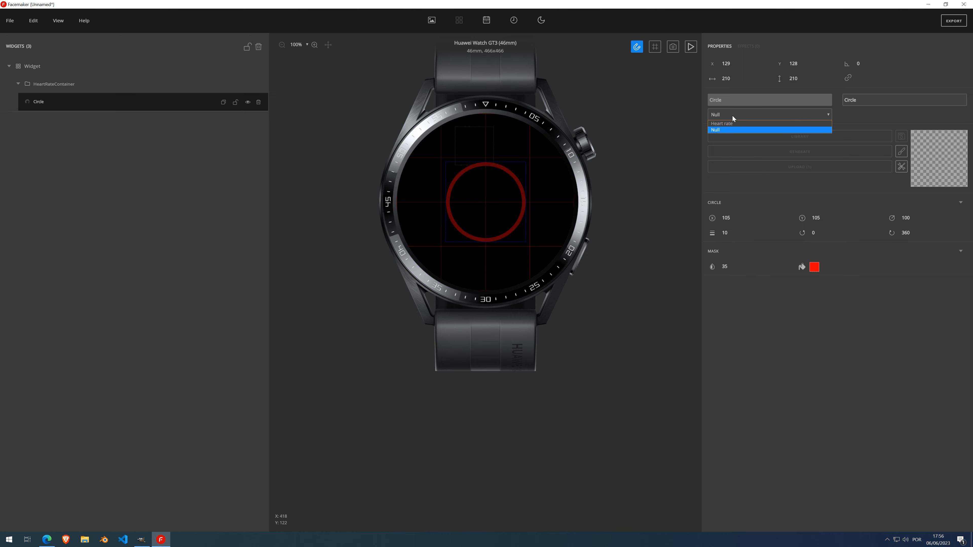
pyautogui.click(732, 122)
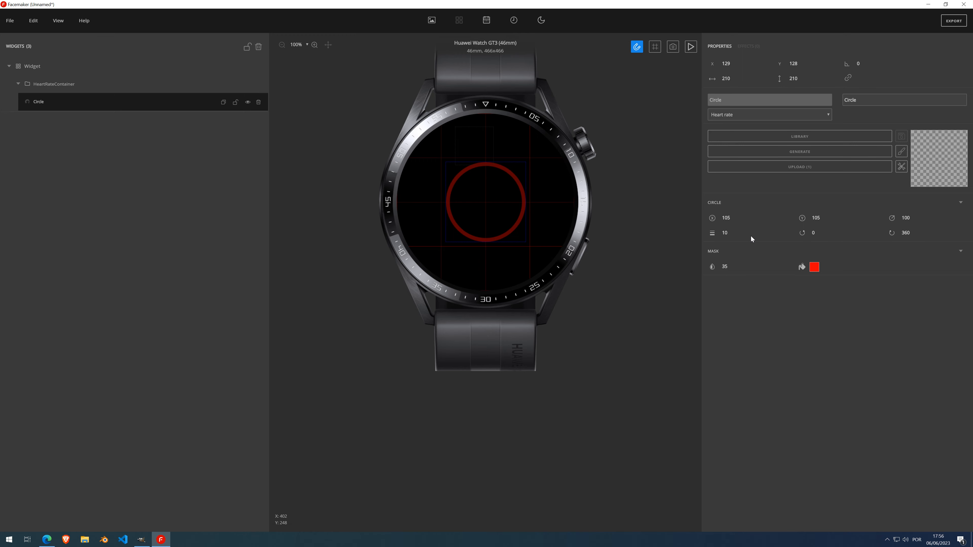
pyautogui.click(734, 231)
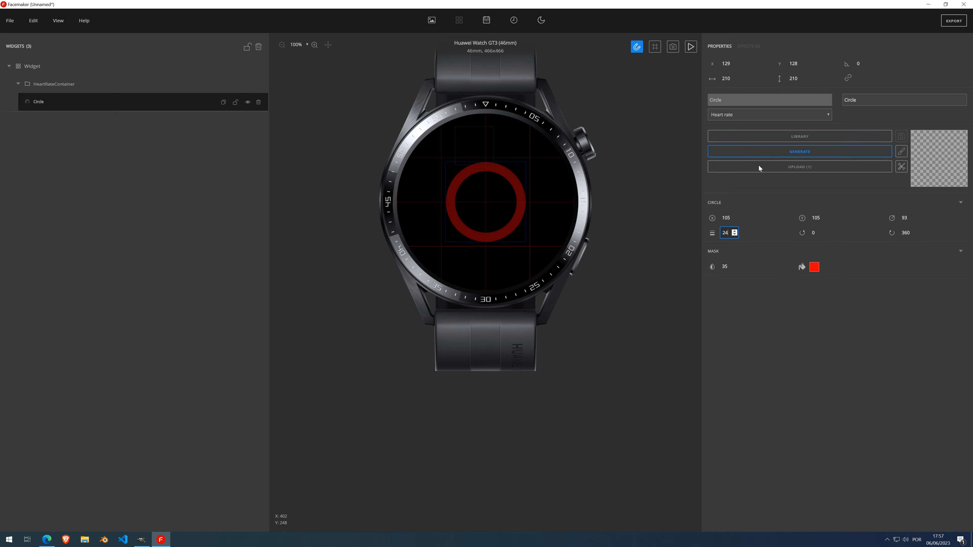
# - Apply the red and black swirl background from the image library to the circle
pyautogui.click(795, 142)
pyautogui.scroll(-1, 435, 304)
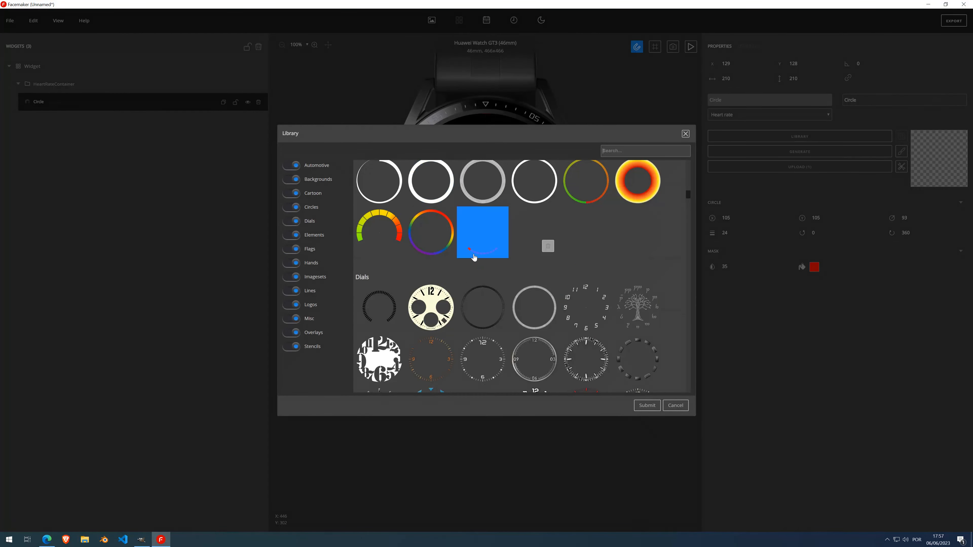
pyautogui.scroll(7, 474, 257)
pyautogui.scroll(-8, 471, 255)
pyautogui.scroll(2, 467, 249)
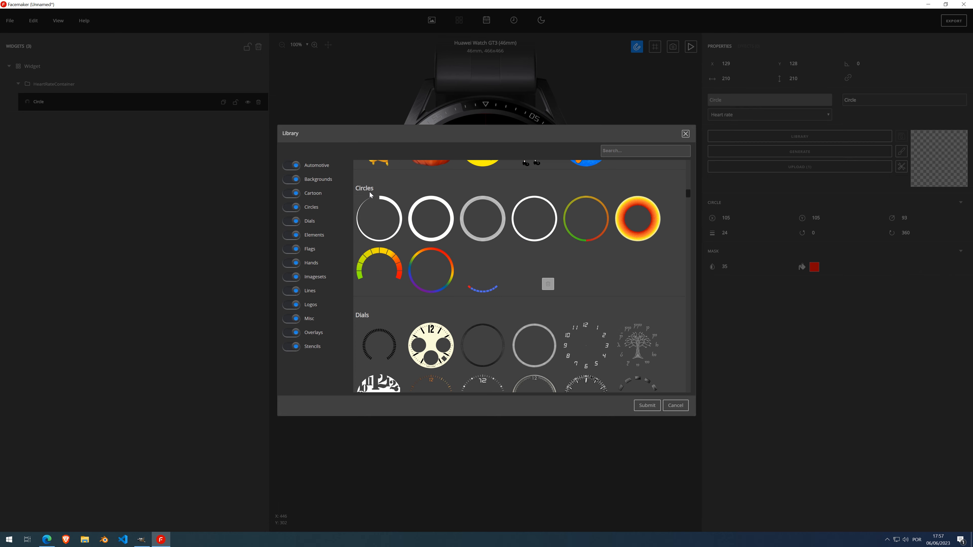
pyautogui.scroll(10, 460, 240)
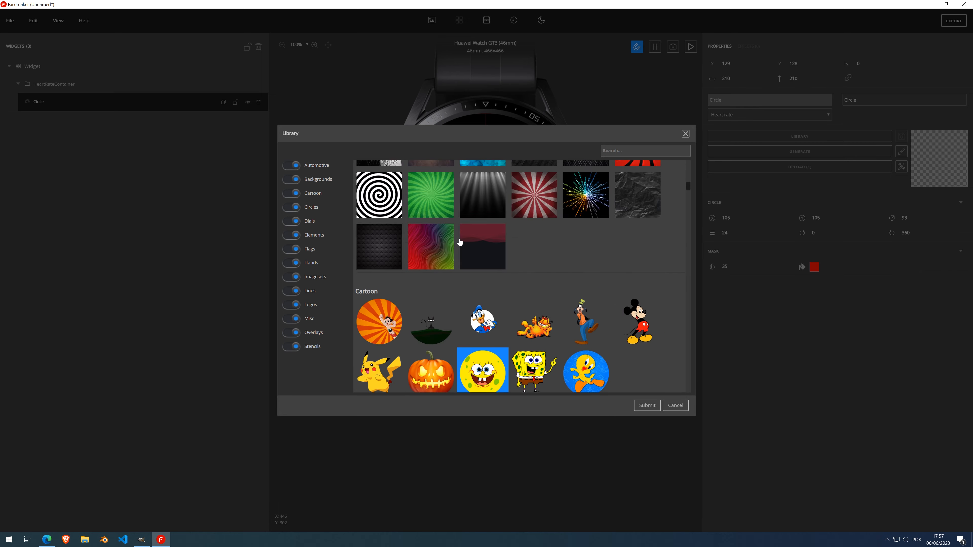
pyautogui.scroll(3, 460, 241)
pyautogui.scroll(-2, 472, 261)
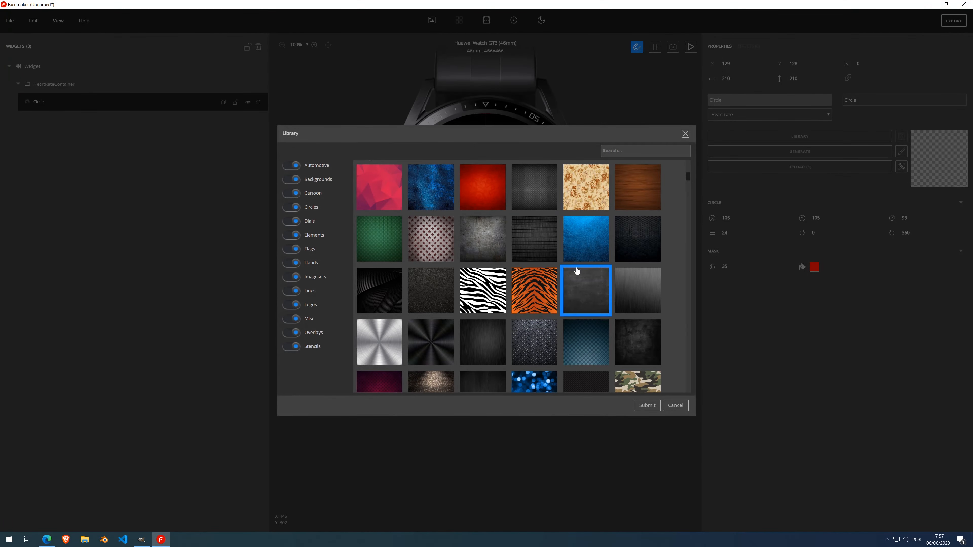
pyautogui.scroll(-3, 521, 288)
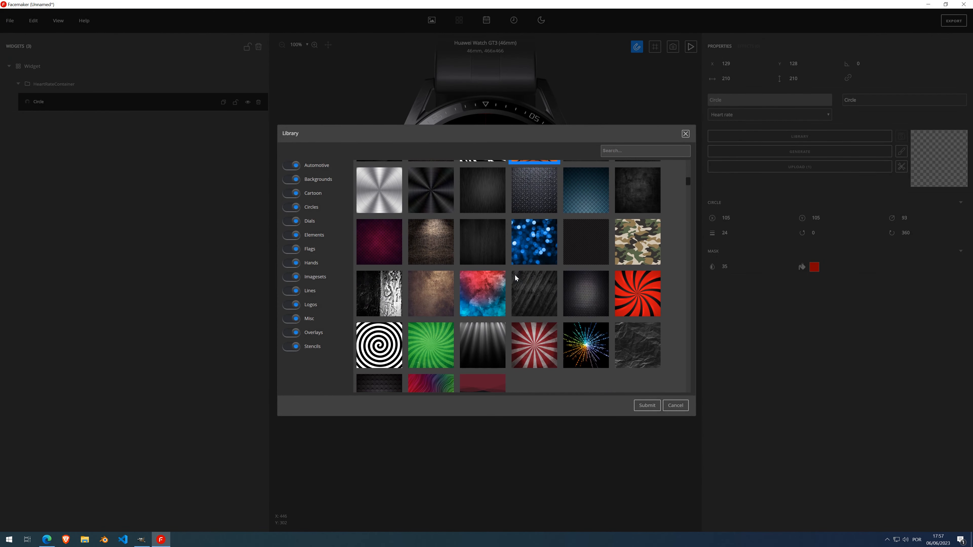
pyautogui.doubleClick(651, 297)
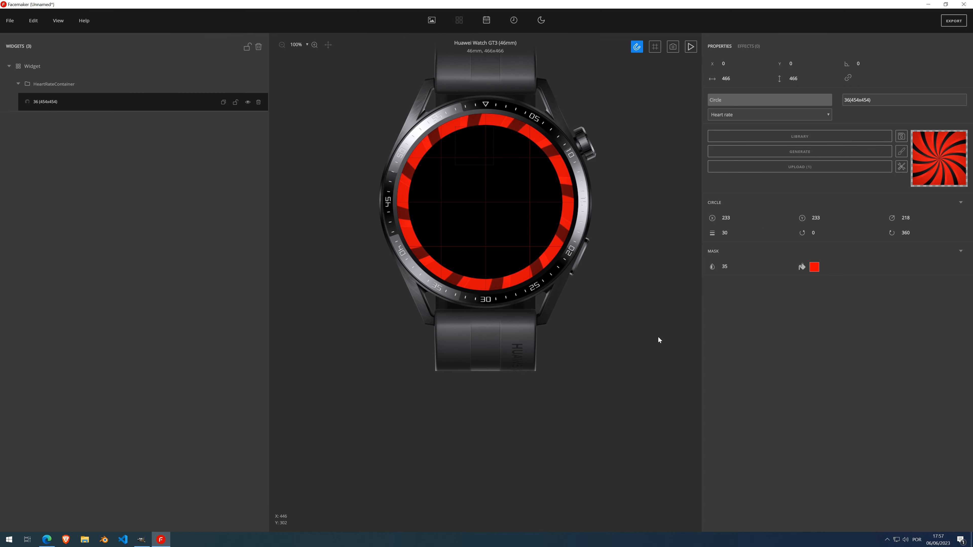
# - Set the swirl circle's mask opacity to 0 and collapse the mask settings
pyautogui.moveTo(902, 151)
pyautogui.click(734, 268)
pyautogui.click(735, 268)
pyautogui.click(735, 268)
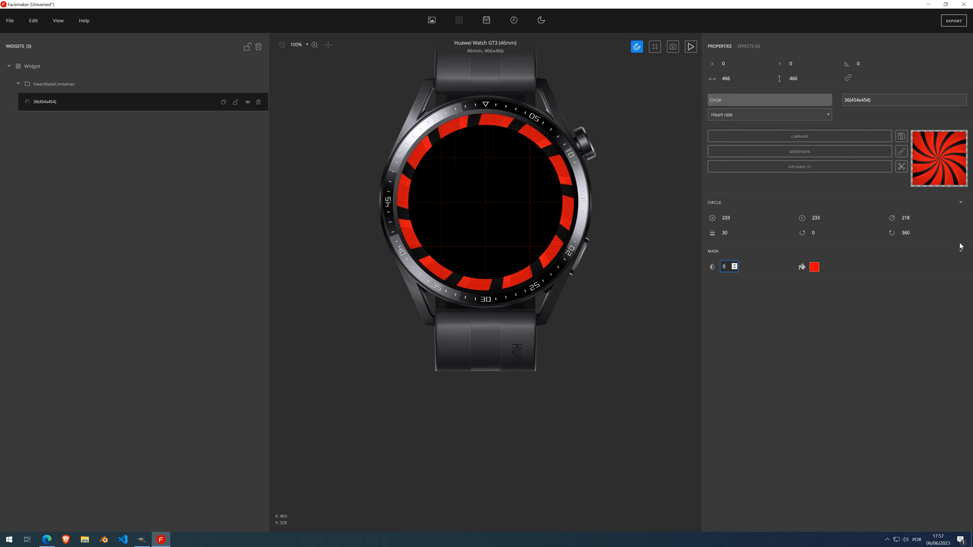
pyautogui.click(960, 252)
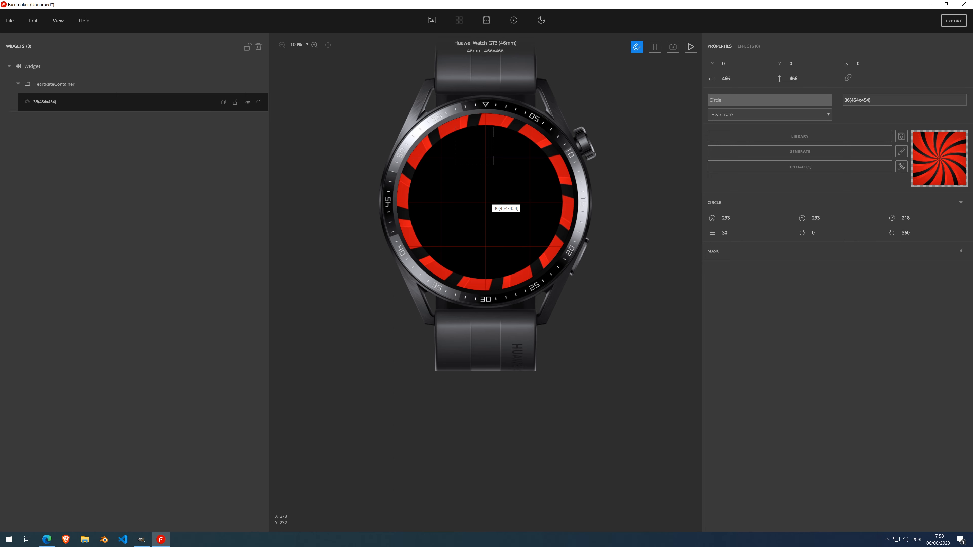
pyautogui.scroll(6, 497, 203)
pyautogui.scroll(-6, 491, 203)
pyautogui.scroll(5, 488, 203)
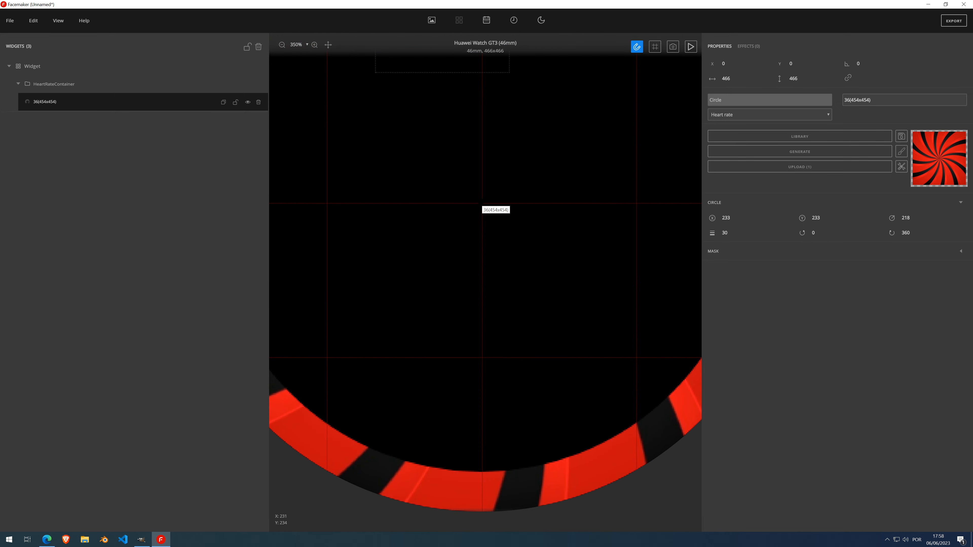
pyautogui.scroll(-5, 481, 204)
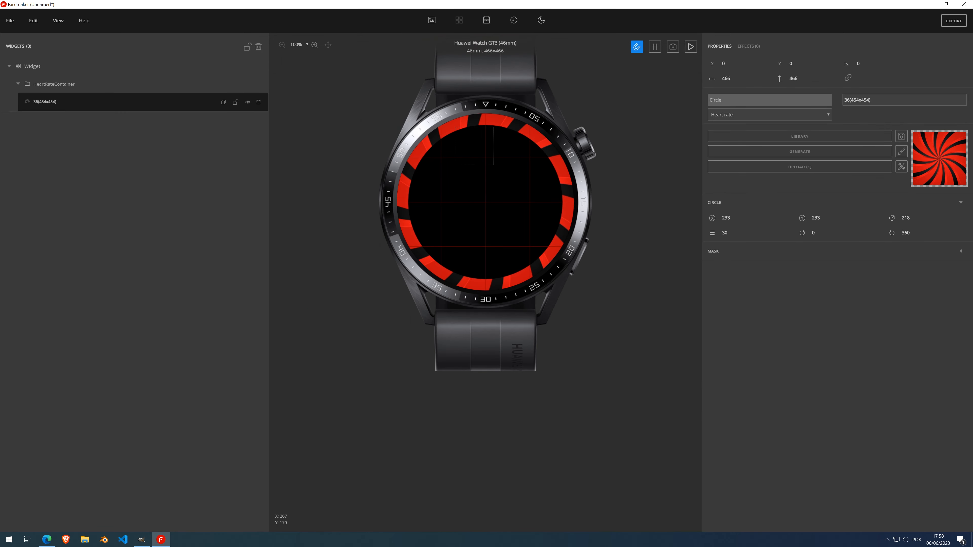
# - Try shifting the circle's horizontal centre position in both directions, then return it to 233
pyautogui.click(735, 217)
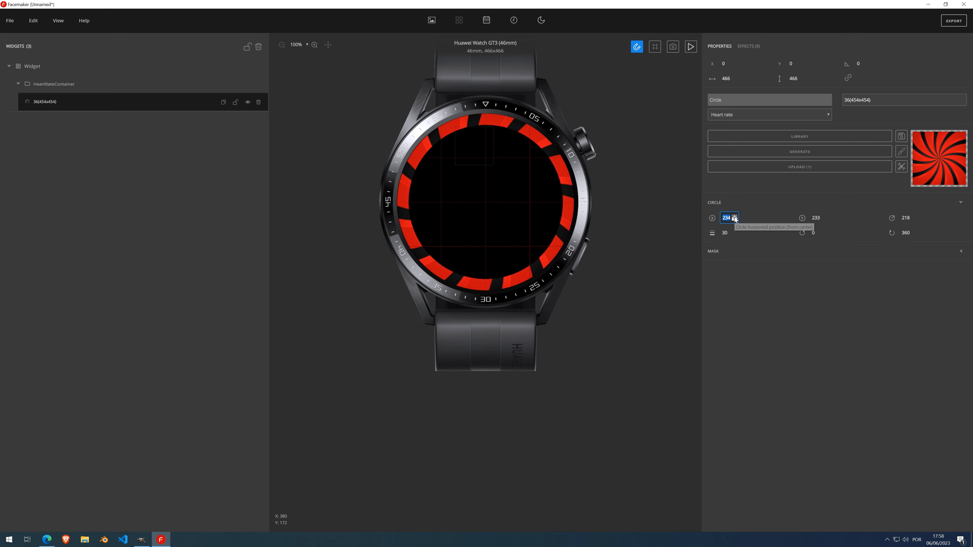
pyautogui.moveTo(735, 219); pyautogui.dragTo(736, 222)
pyautogui.click(736, 222)
pyautogui.click(736, 222)
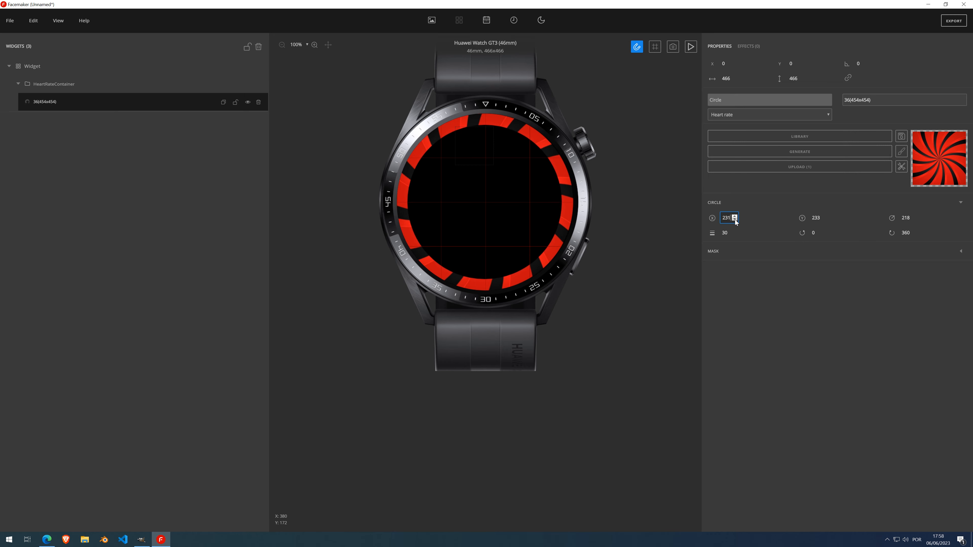
pyautogui.click(735, 216)
pyautogui.click(735, 217)
# - Try moving the circle's vertical centre down to 279, then bring it back to 233
pyautogui.click(825, 215)
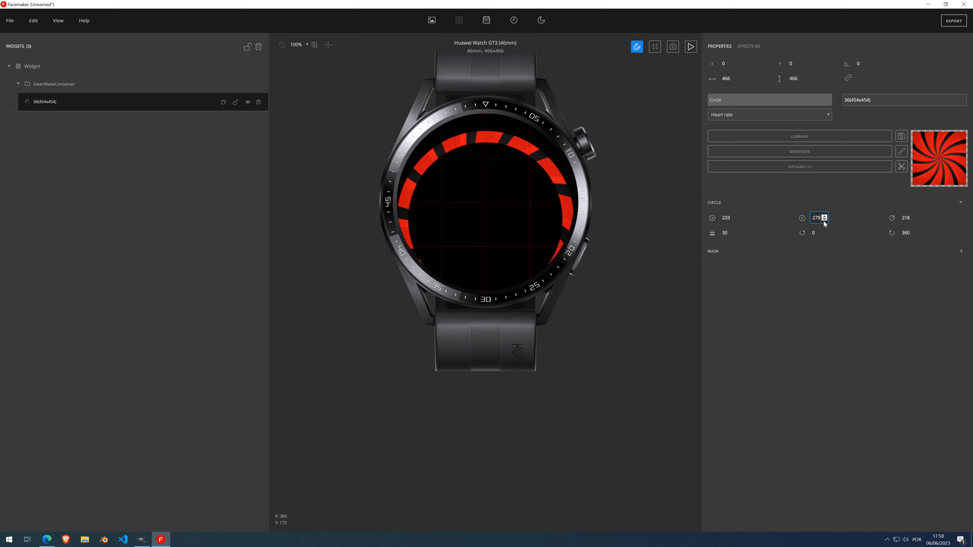
pyautogui.click(825, 221)
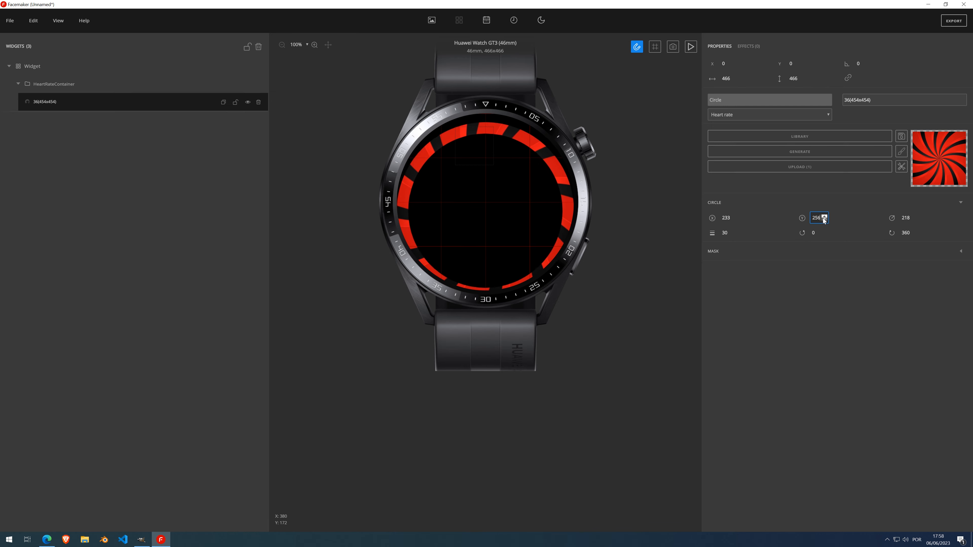
pyautogui.click(823, 219)
pyautogui.click(823, 219)
pyautogui.click(823, 219)
pyautogui.click(823, 219)
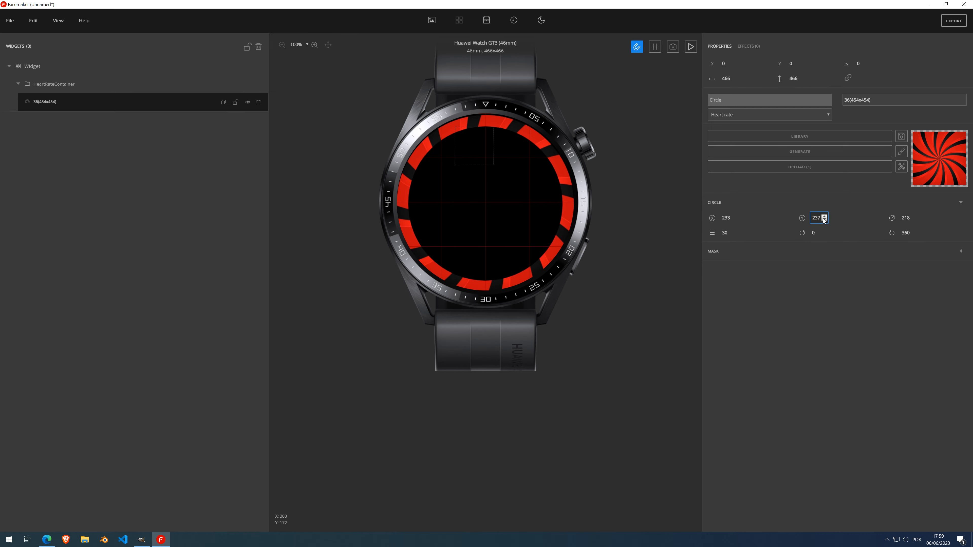
pyautogui.click(823, 219)
pyautogui.click(824, 218)
pyautogui.click(824, 220)
pyautogui.click(824, 220)
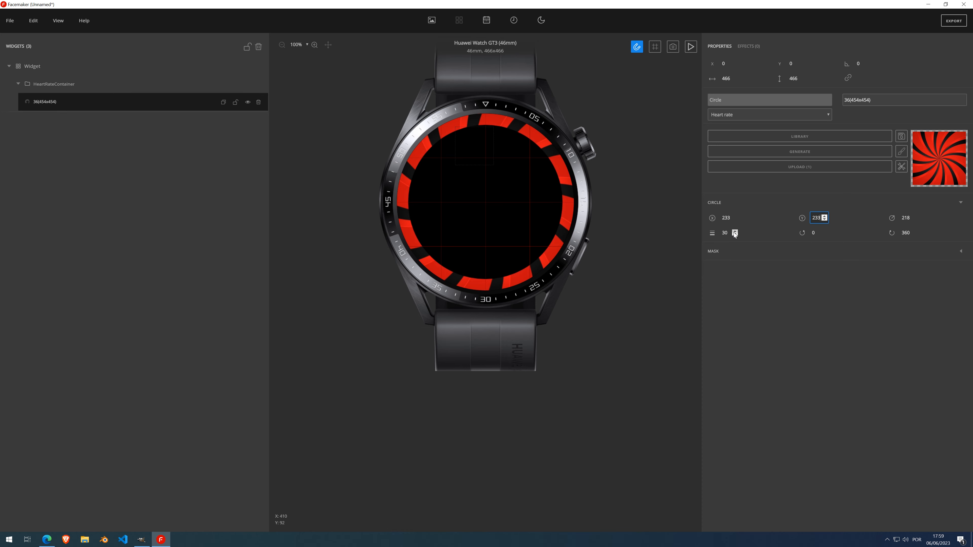
# - Try a thicker and a thinner line on the circle, including 58 and 10, and set the thickness to 35
pyautogui.click(734, 232)
pyautogui.click(734, 231)
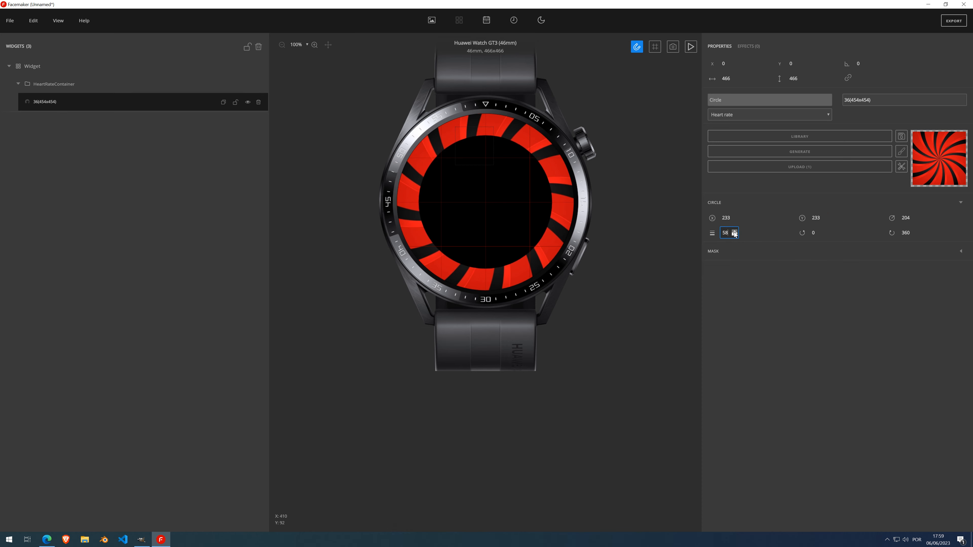
pyautogui.click(735, 234)
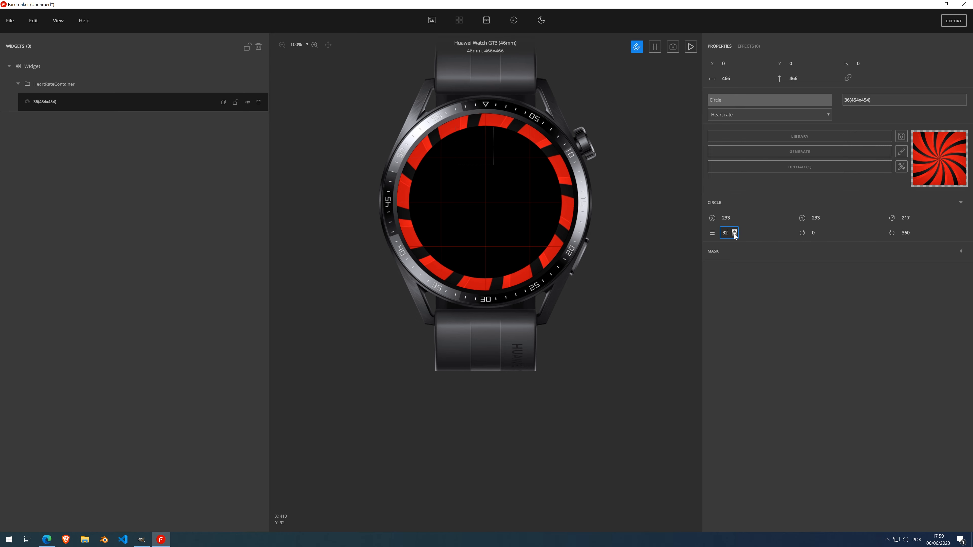
pyautogui.click(734, 234)
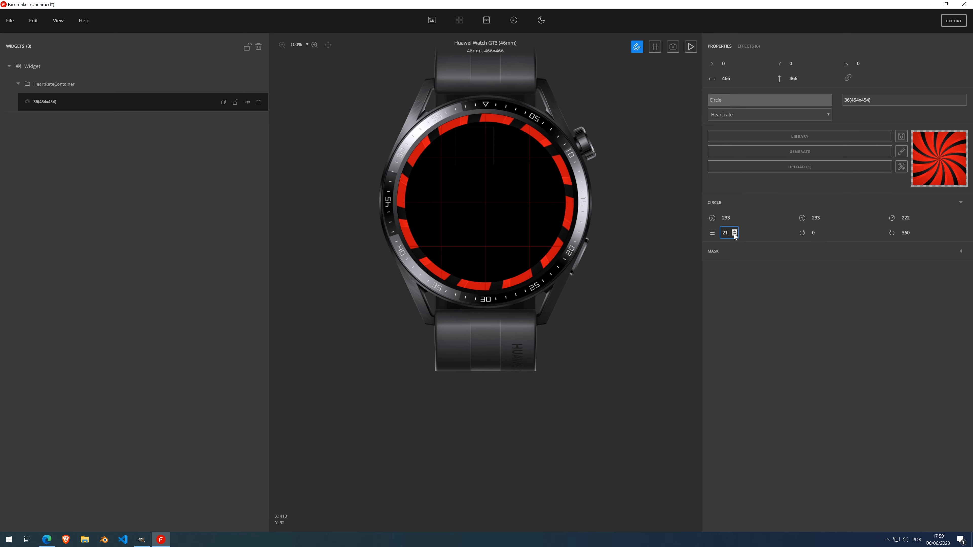
pyautogui.click(734, 235)
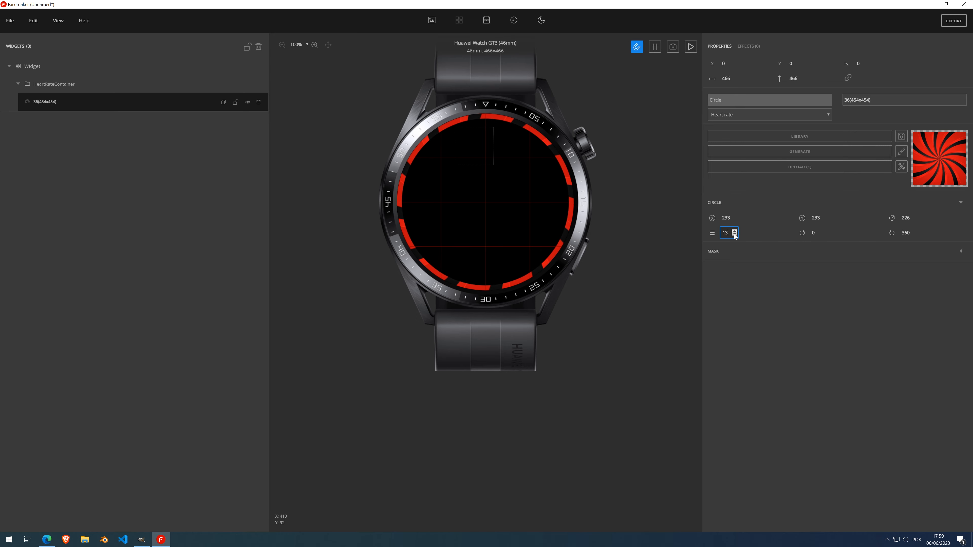
pyautogui.click(734, 235)
pyautogui.click(734, 235)
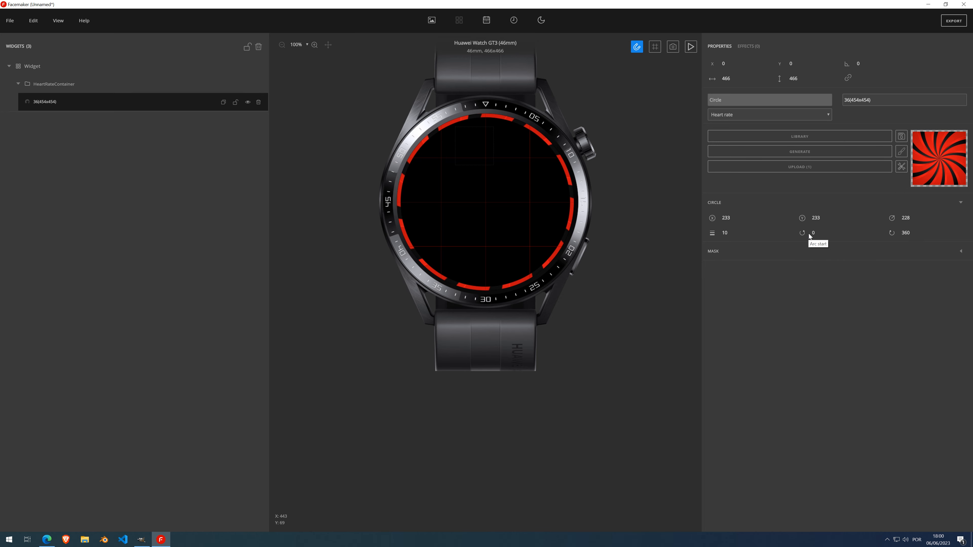
pyautogui.click(734, 231)
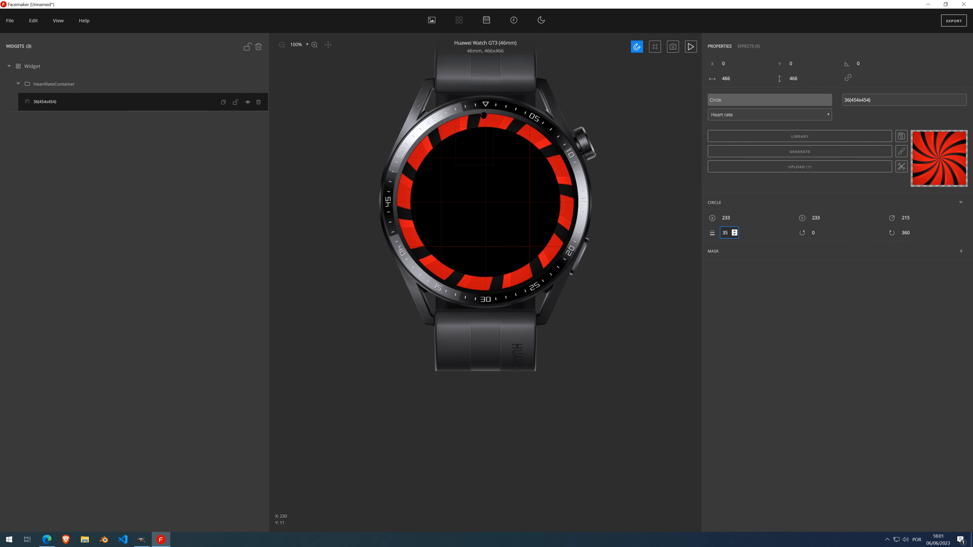
# - Try an arc end of 270 on the circle, then set it to 180 for a half ring
pyautogui.click(904, 233)
pyautogui.write('270')
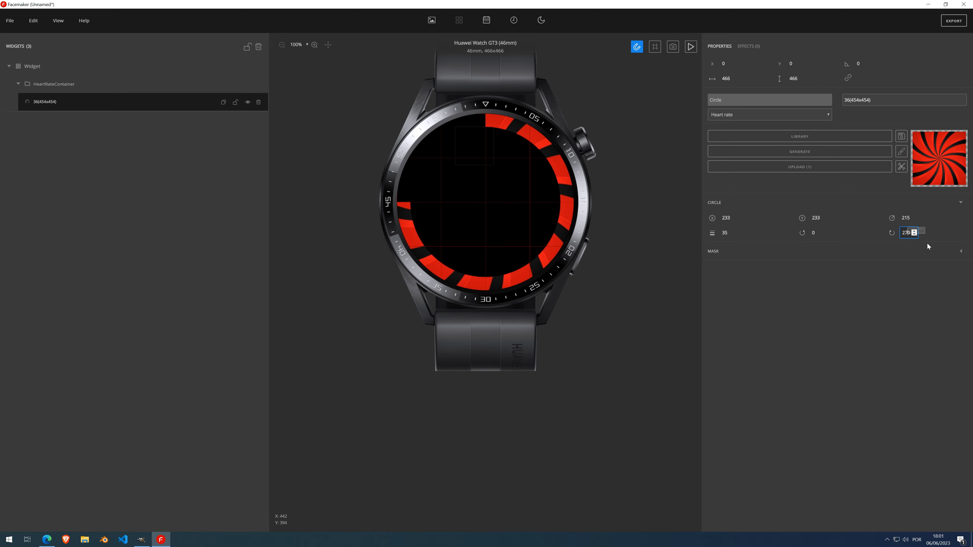
pyautogui.moveTo(908, 232); pyautogui.dragTo(886, 230)
pyautogui.write('18+')
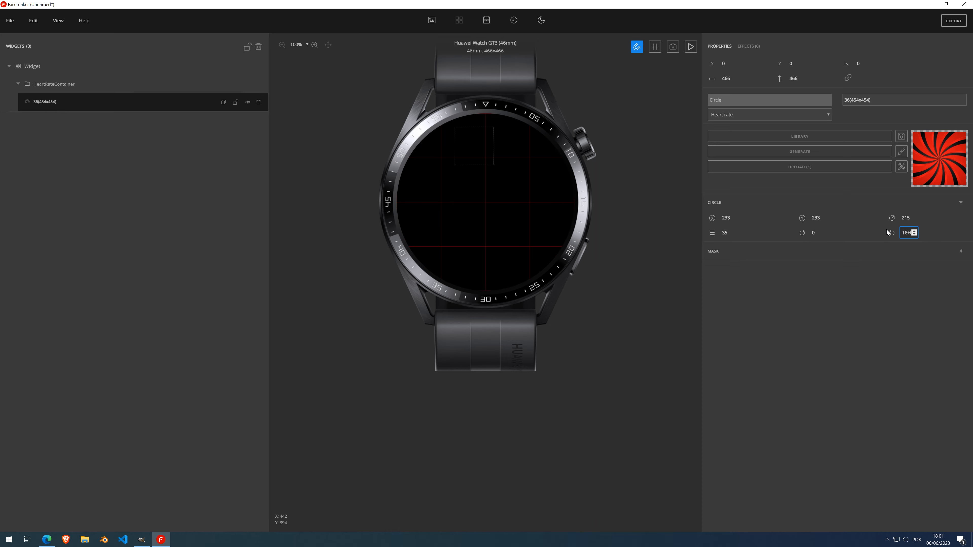
pyautogui.press('BackSpace')
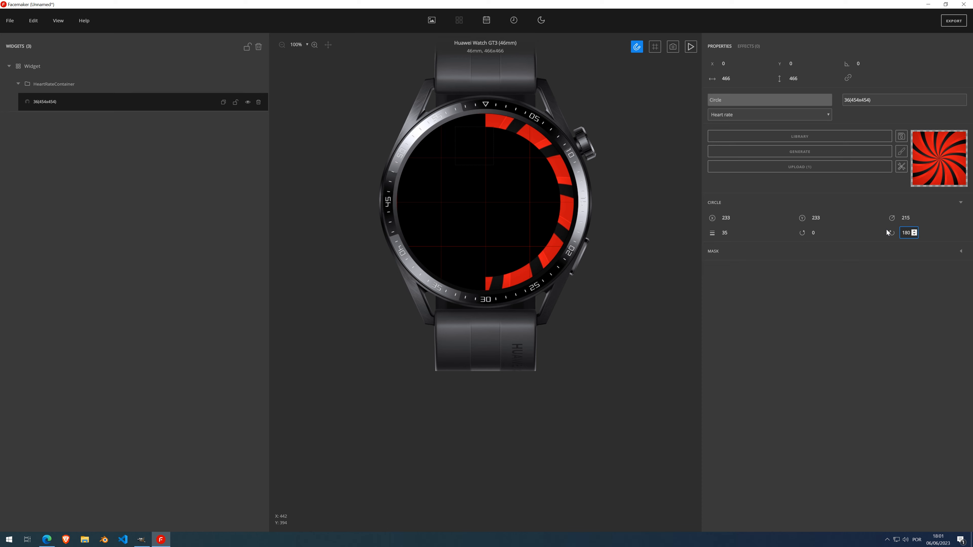
# - Preview the animated heart rate arc from 0 to 180 on the watch face and stop the playback
pyautogui.click(867, 297)
pyautogui.click(692, 49)
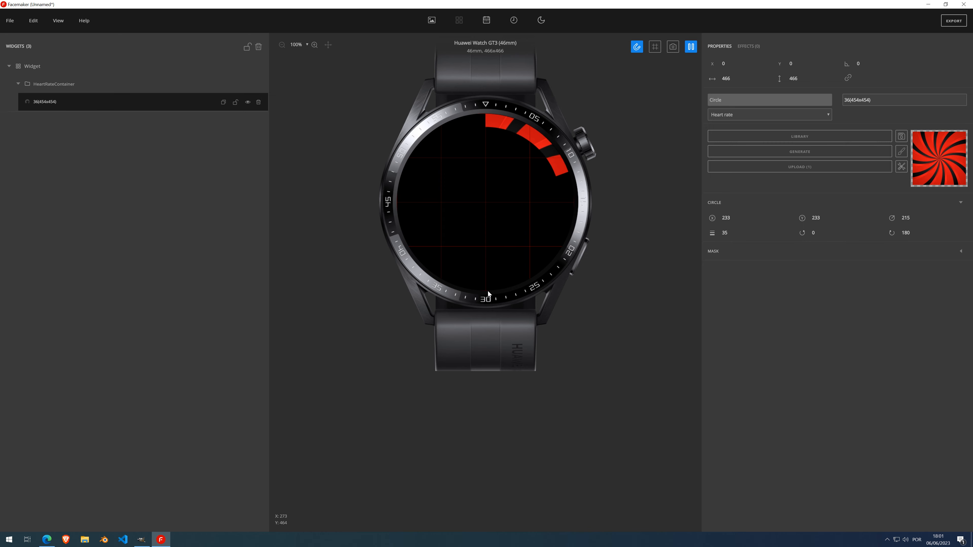
pyautogui.click(690, 47)
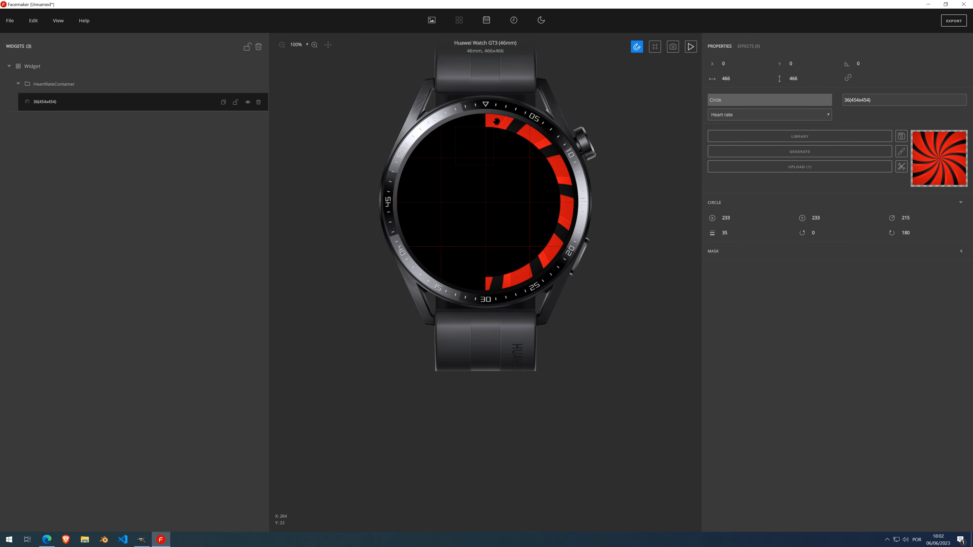
# - Reverse the circle's fill direction by setting the arc start to 180 and the arc end to 0
pyautogui.click(816, 233)
pyautogui.write('180')
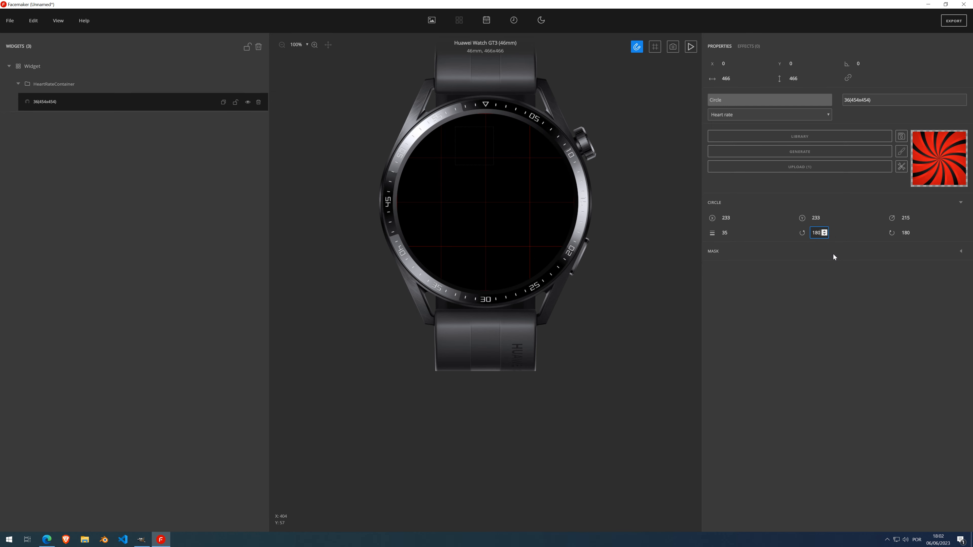
pyautogui.click(908, 233)
pyautogui.write('0')
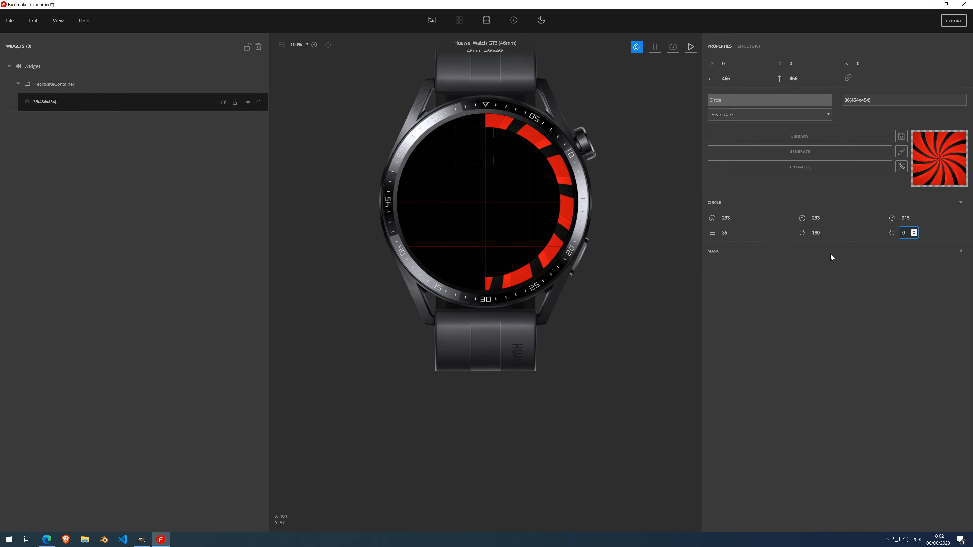
# - Preview the reversed heart rate arc's animation on the watch face and stop the playback
pyautogui.click(801, 282)
pyautogui.click(691, 46)
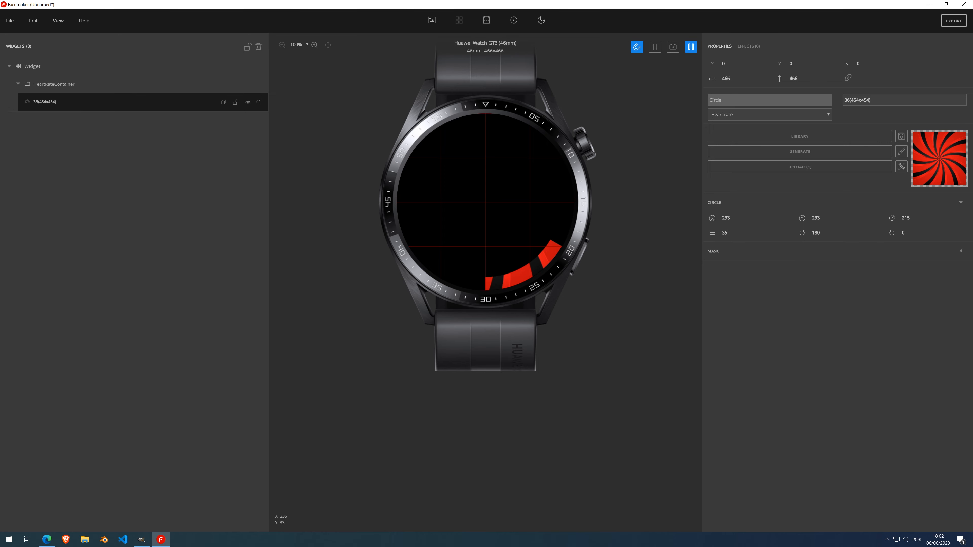
pyautogui.click(691, 47)
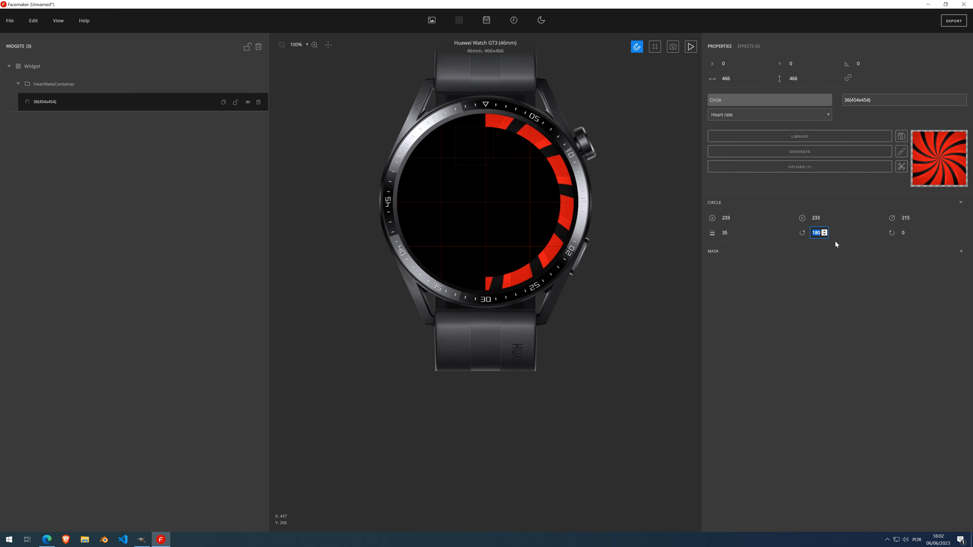
# - Make the circle an upper half ring with an arc start of -90 and an arc end of 90
pyautogui.write('-90')
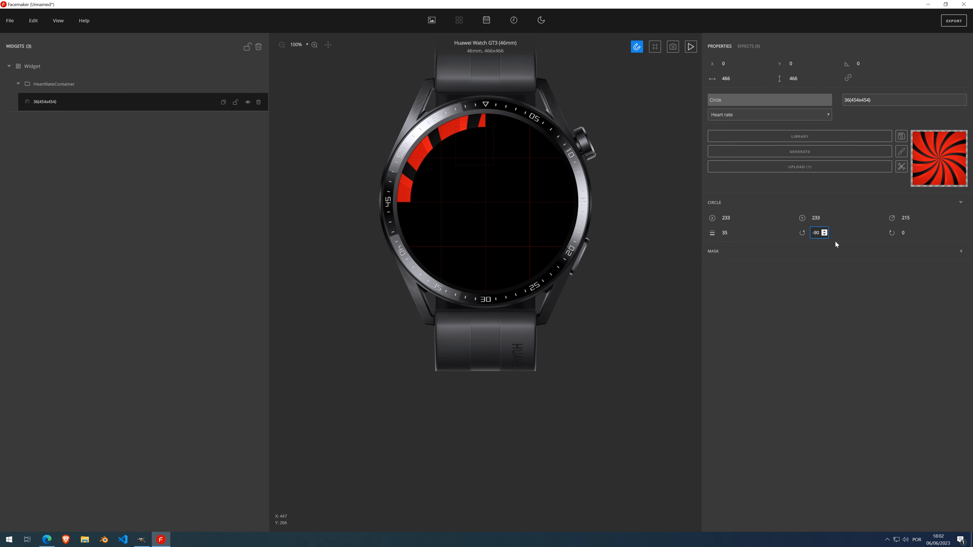
pyautogui.click(914, 234)
pyautogui.write('90')
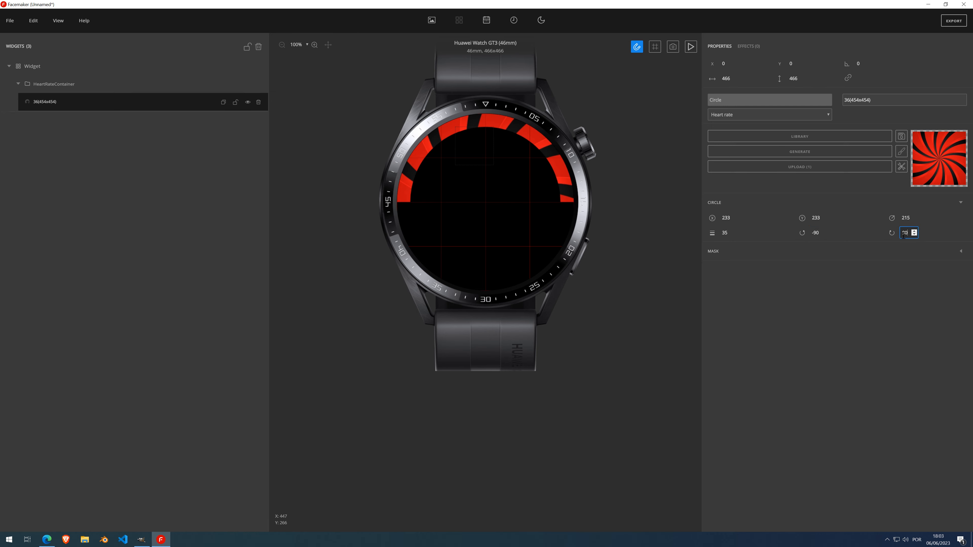
pyautogui.click(825, 295)
# - Swap the upper half ring's direction with an arc start of 90 and an arc end of -90
pyautogui.click(826, 235)
pyautogui.write('90')
pyautogui.press('Tab')
pyautogui.write('-90')
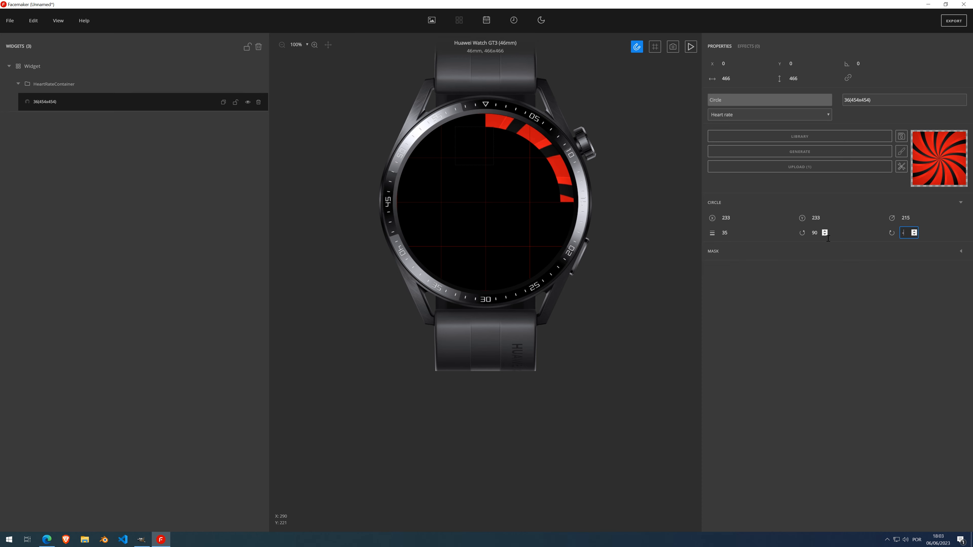
pyautogui.click(802, 284)
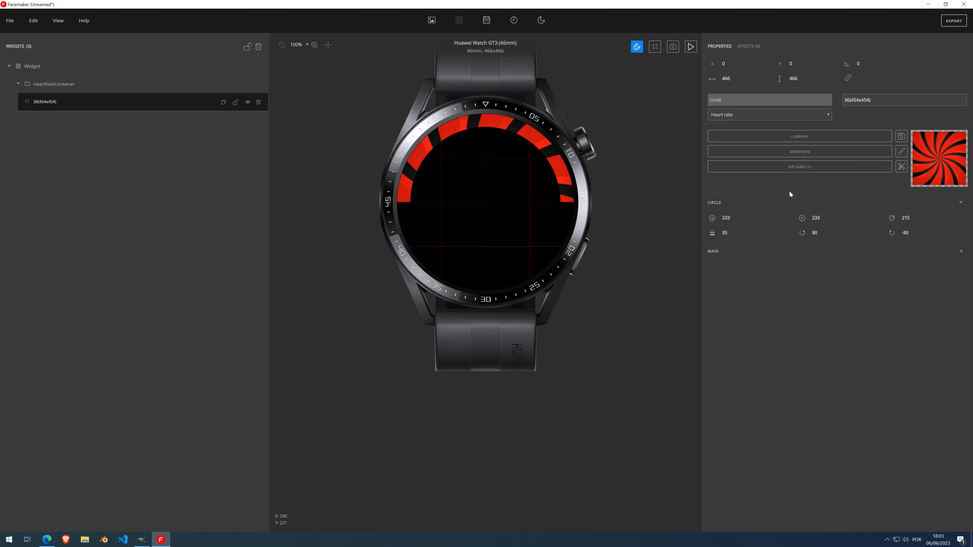
# - Replace the library image with a generated circle and move it to about X 118, Y 131
pyautogui.click(800, 156)
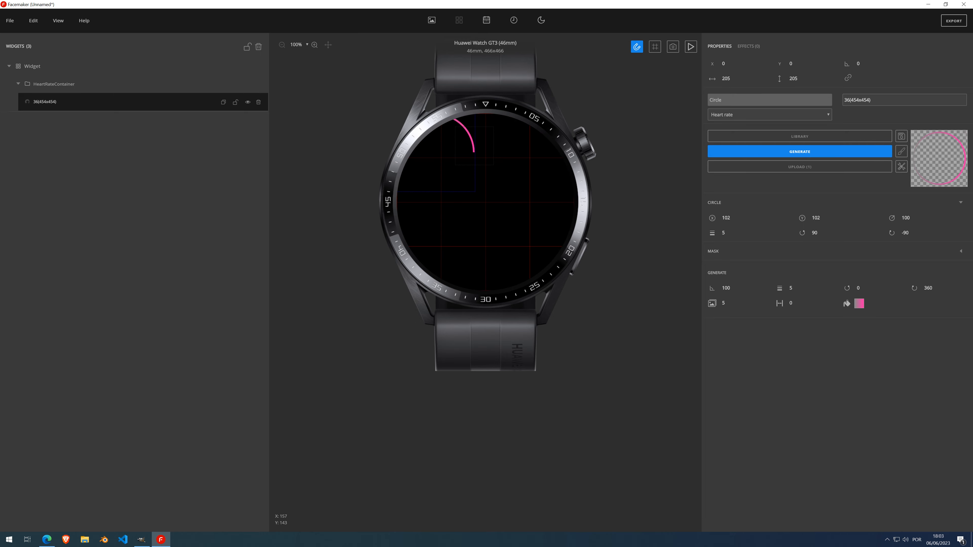
pyautogui.moveTo(456, 169); pyautogui.dragTo(503, 219)
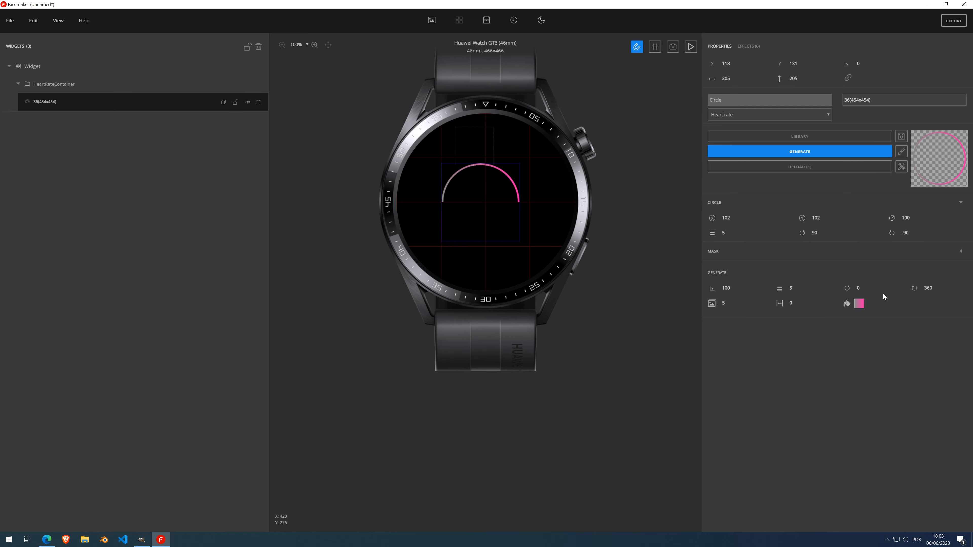
# - Restore the full ring by setting the circle's arc start to 0 and arc end to 360
pyautogui.click(821, 235)
pyautogui.write('0')
pyautogui.press('Tab')
pyautogui.write('360')
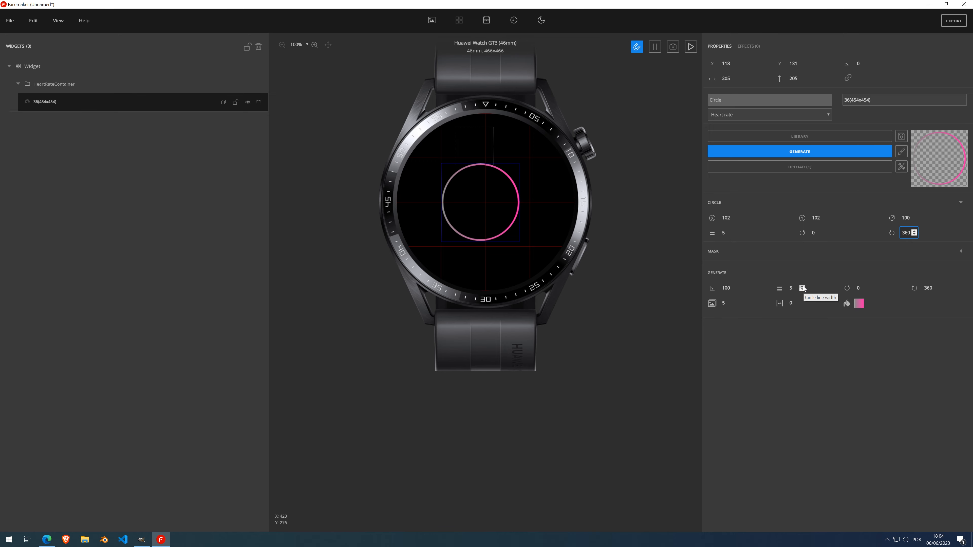
# - Set the generated image's line width to 30 and its arc end to 90
pyautogui.click(803, 286)
pyautogui.click(803, 288)
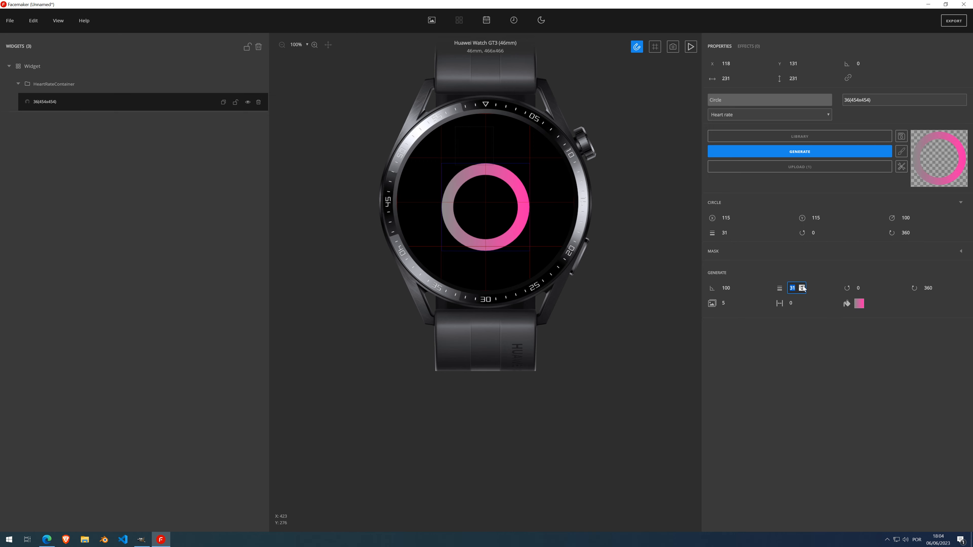
pyautogui.click(802, 291)
pyautogui.click(929, 288)
pyautogui.write('90')
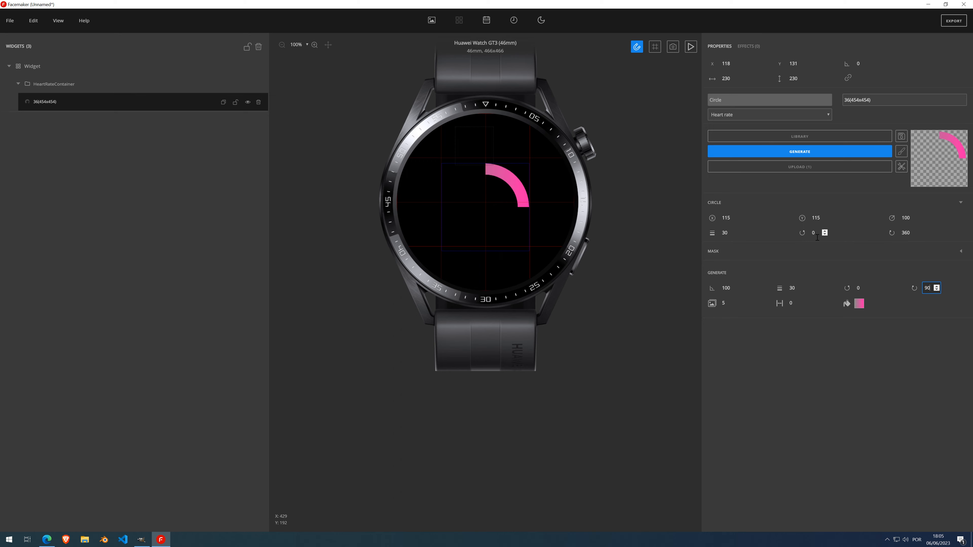
# - Expand the circle's mask settings and raise the mask opacity to 20
pyautogui.click(906, 233)
pyautogui.click(961, 251)
pyautogui.click(734, 264)
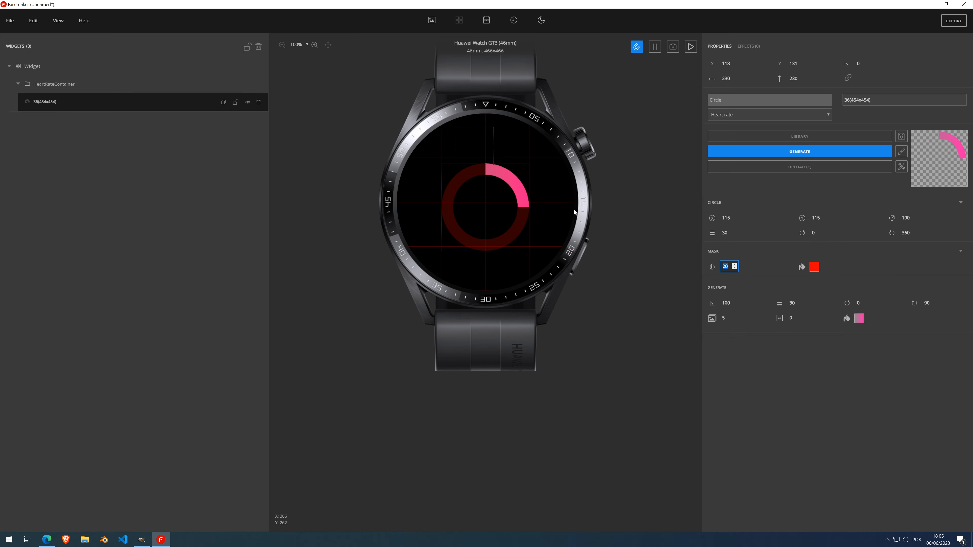
# - Set the circle's own arc end to 90 to match the generated arc, and the mask opacity to 0
pyautogui.click(914, 234)
pyautogui.moveTo(914, 234); pyautogui.dragTo(914, 234)
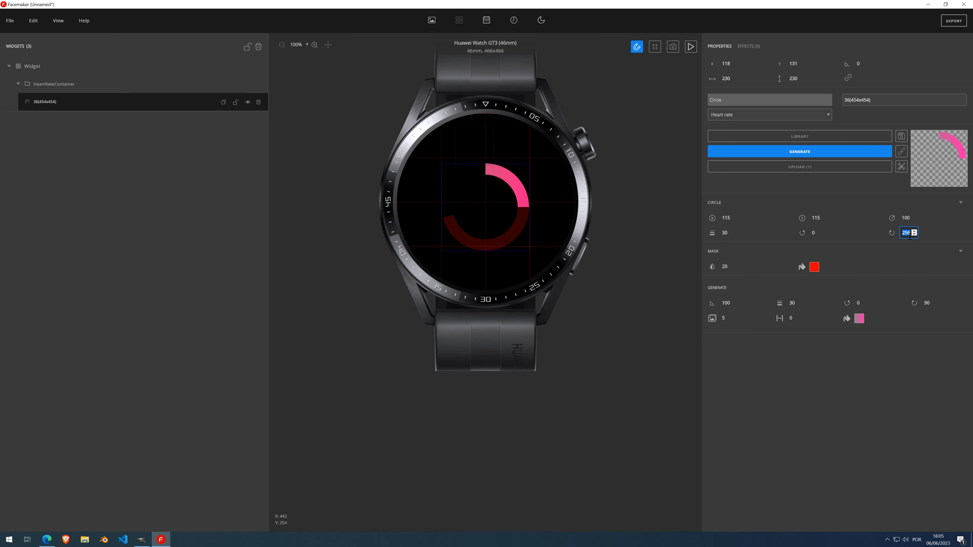
pyautogui.write('90')
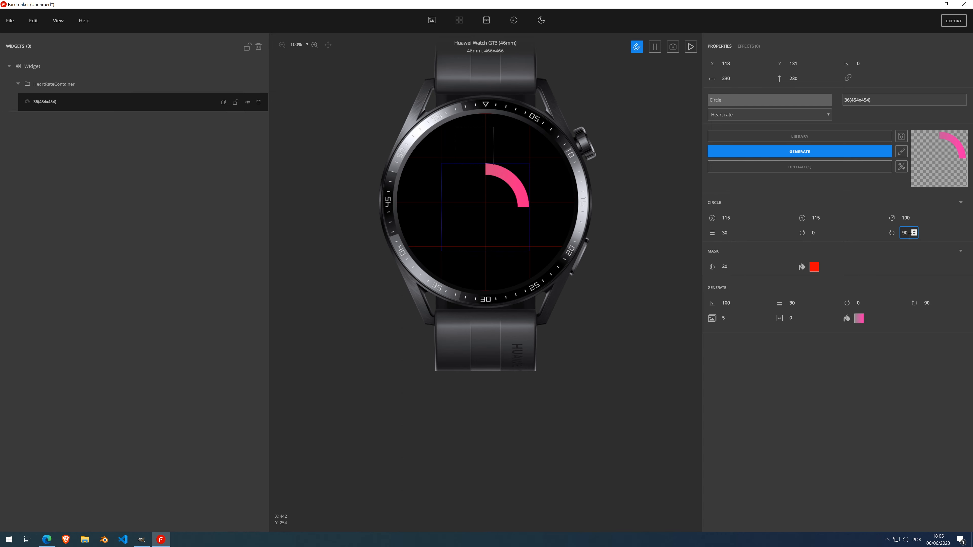
pyautogui.click(890, 227)
pyautogui.click(734, 268)
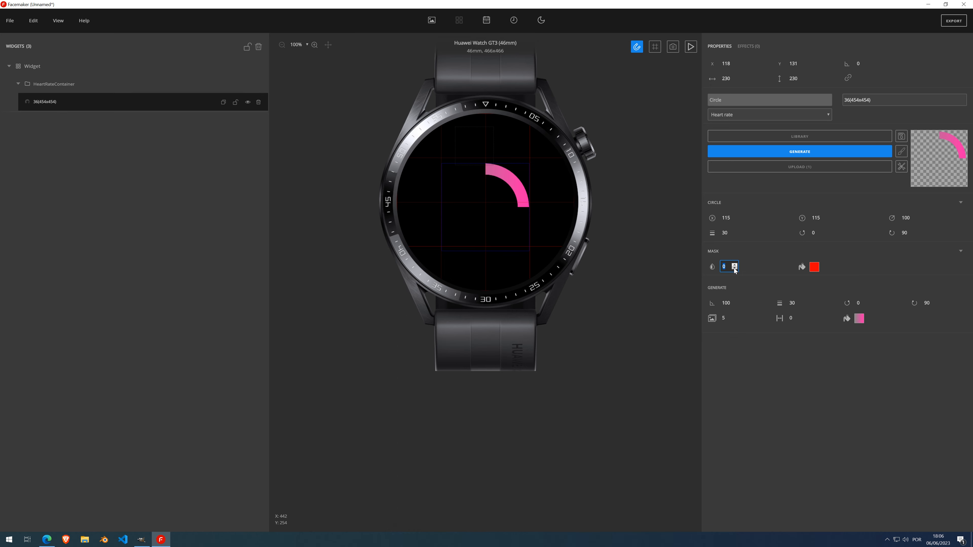
# - Divide the generated arc into 10 images with a spacing of 2 between the segments
pyautogui.click(734, 316)
pyautogui.click(734, 317)
pyautogui.click(735, 317)
pyautogui.click(802, 316)
pyautogui.click(802, 317)
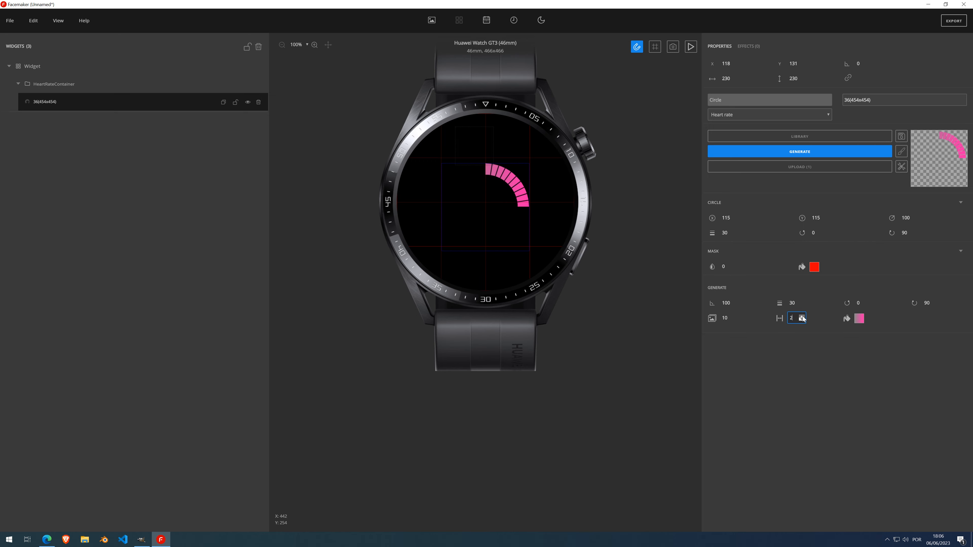
# - Raise the segment spacing to 3 and set both the circle's arc end and the generated arc's end to 360
pyautogui.click(802, 317)
pyautogui.click(905, 232)
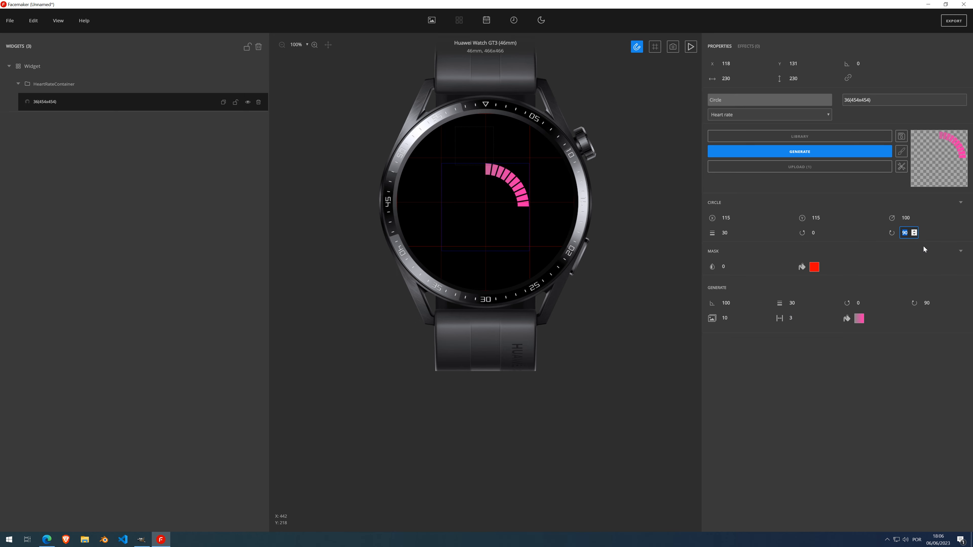
pyautogui.write('360')
pyautogui.click(927, 303)
pyautogui.click(937, 302)
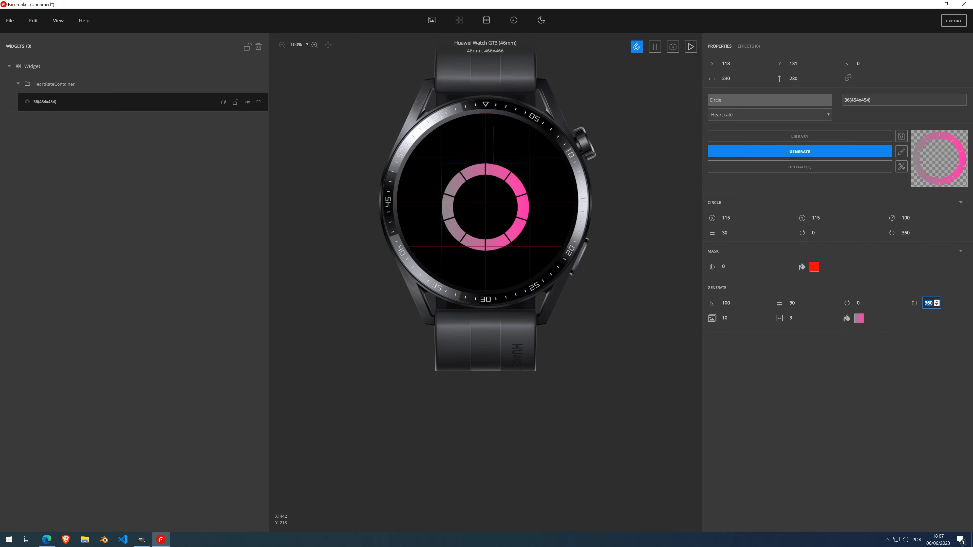
# - Try 24 and 200 images for the generated ring, and settle on 50
pyautogui.click(735, 317)
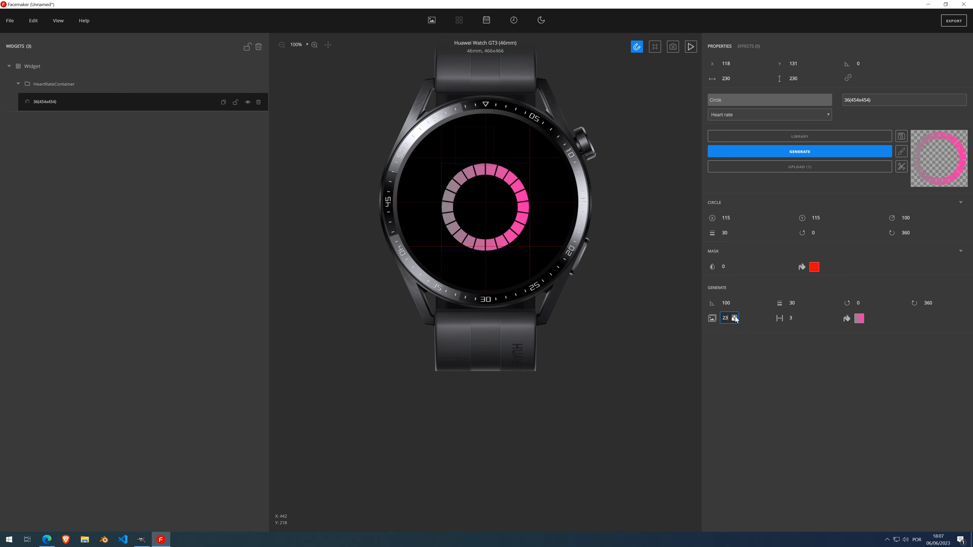
pyautogui.moveTo(728, 318); pyautogui.dragTo(711, 317)
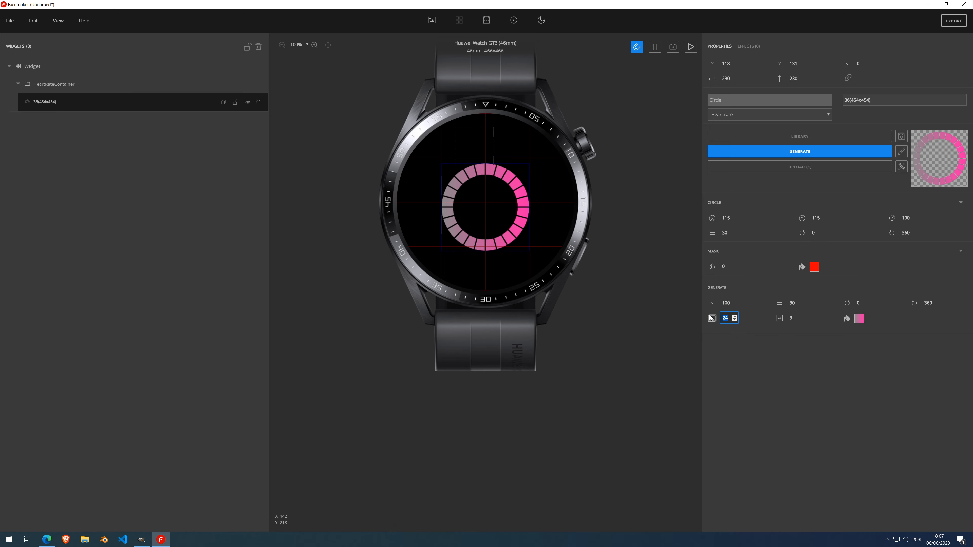
pyautogui.write('200')
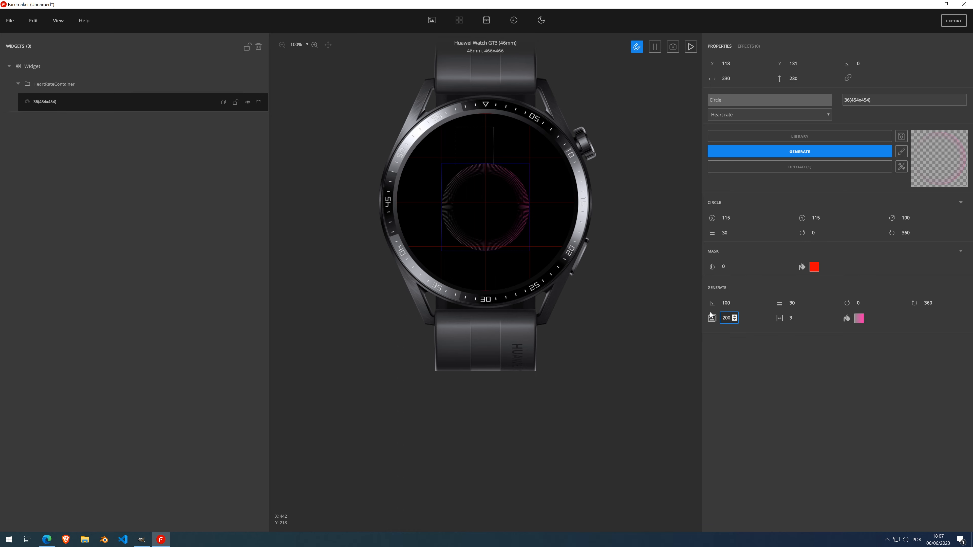
pyautogui.moveTo(728, 318); pyautogui.dragTo(715, 318)
pyautogui.write('50')
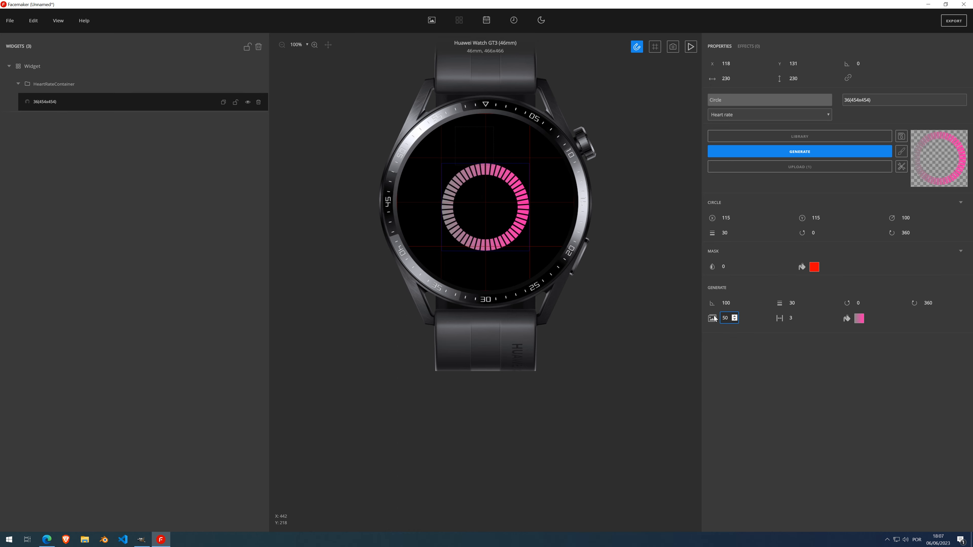
# - Fill the generated ring with the blue-to-magenta preset gradient, trying different centre positions, and switch it to a conic gradient
pyautogui.click(860, 318)
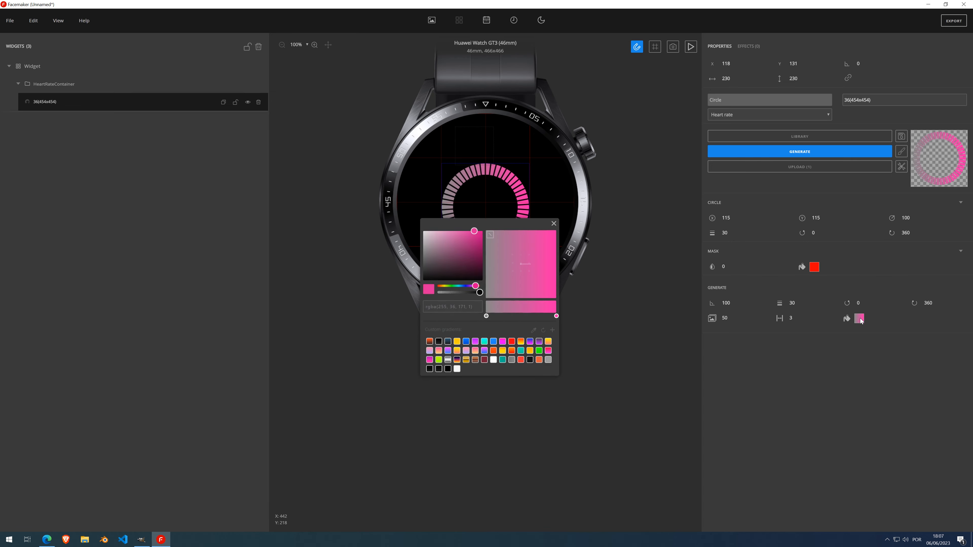
pyautogui.moveTo(388, 234); pyautogui.dragTo(145, 203)
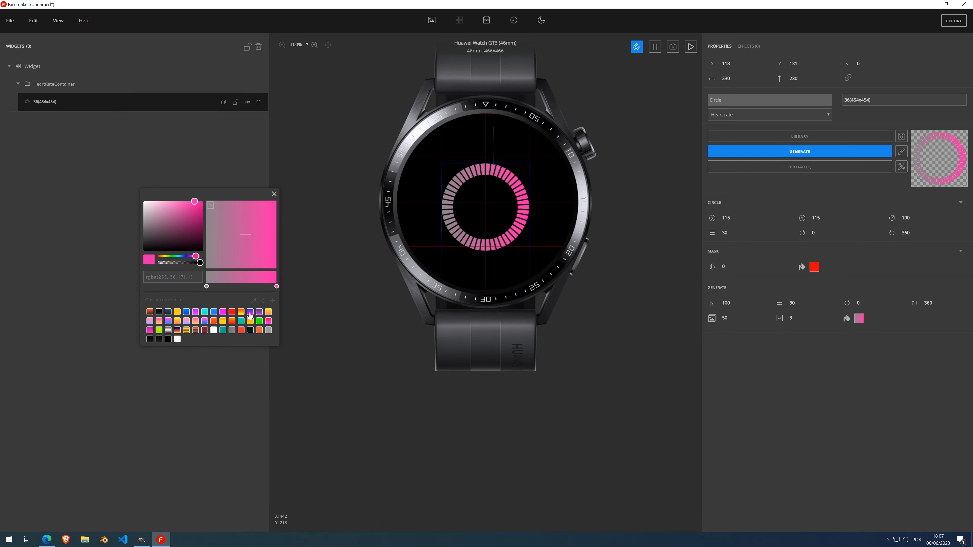
pyautogui.click(249, 313)
pyautogui.click(211, 205)
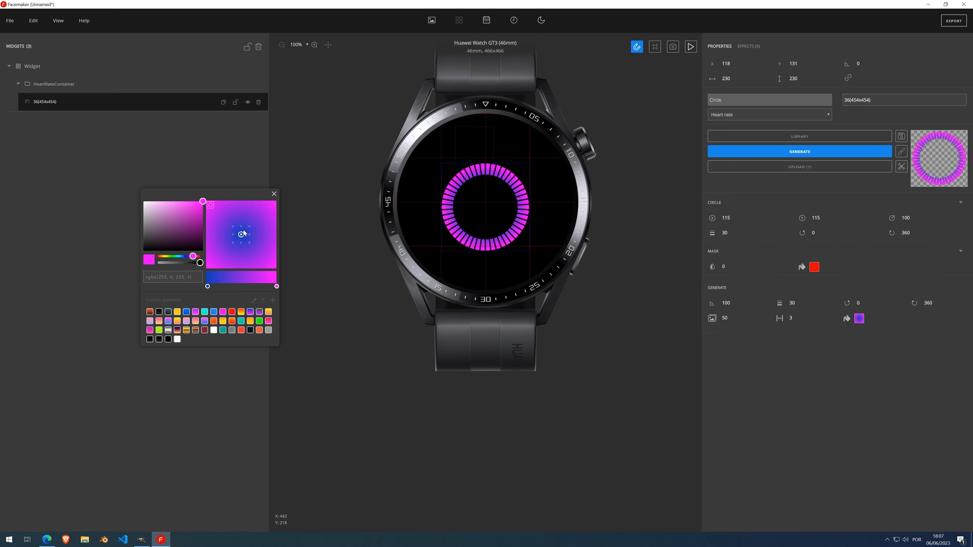
pyautogui.click(241, 226)
pyautogui.click(241, 242)
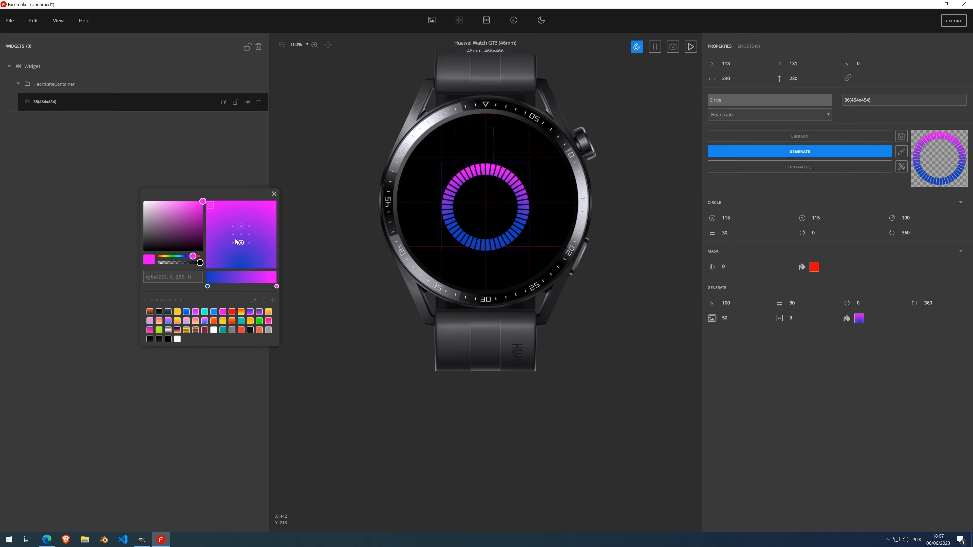
pyautogui.click(211, 205)
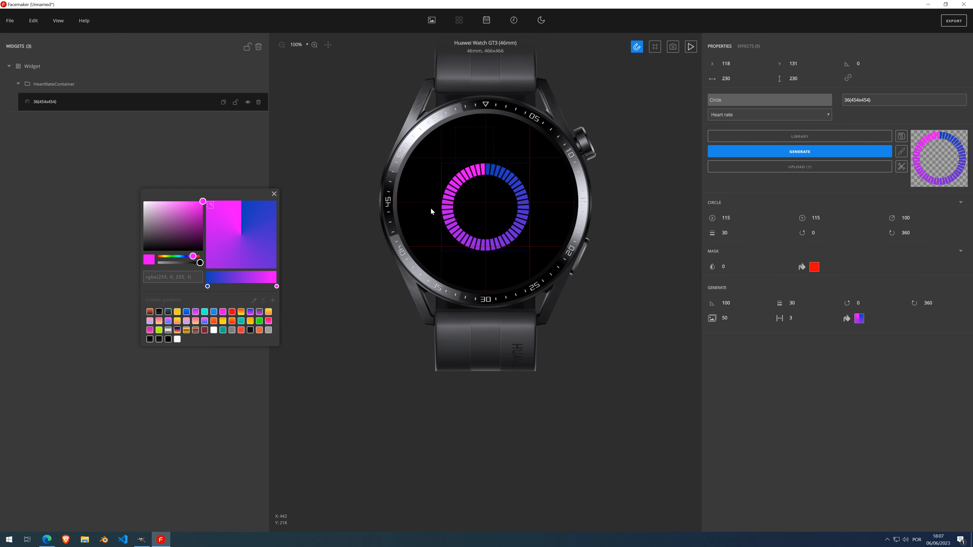
# - Change the ring gradient's starting colour stop to olive yellow and close the colour picker
pyautogui.click(207, 286)
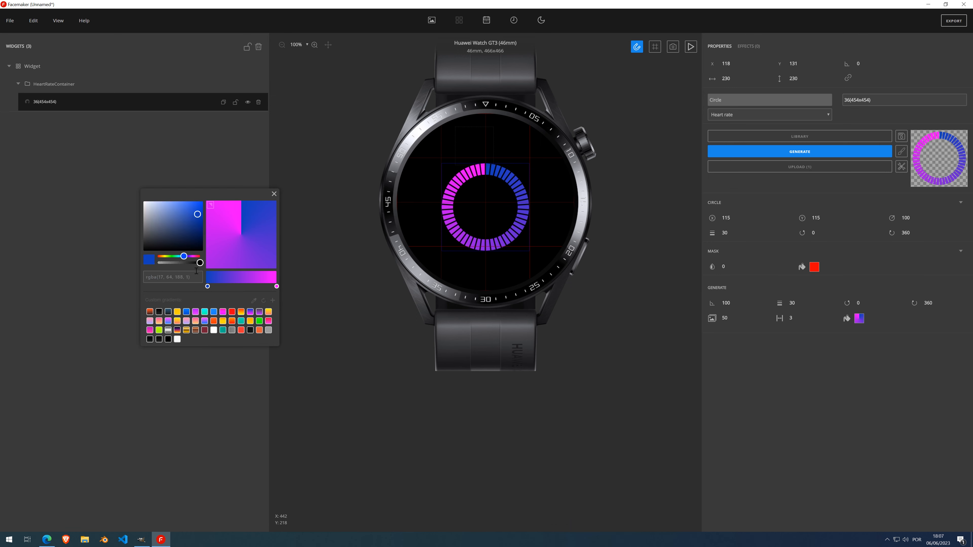
pyautogui.click(179, 256)
pyautogui.moveTo(179, 256); pyautogui.dragTo(165, 256)
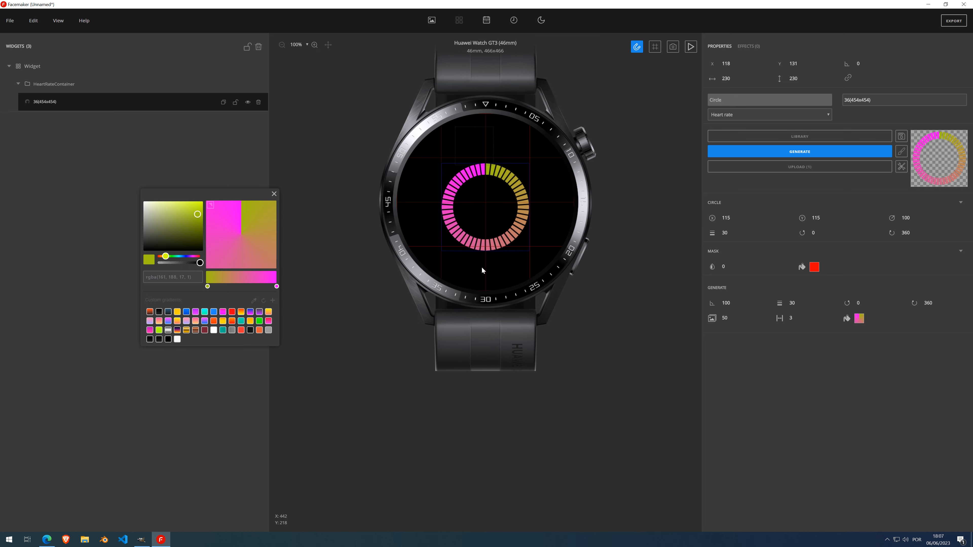
pyautogui.click(274, 194)
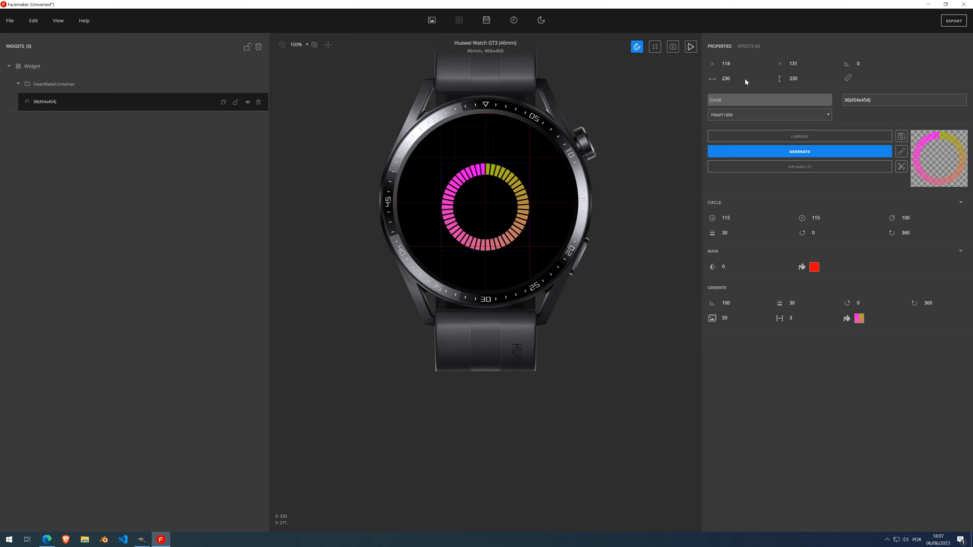
# - Turn off image generation for the circle and open its crop and warp options
pyautogui.click(810, 154)
pyautogui.click(901, 167)
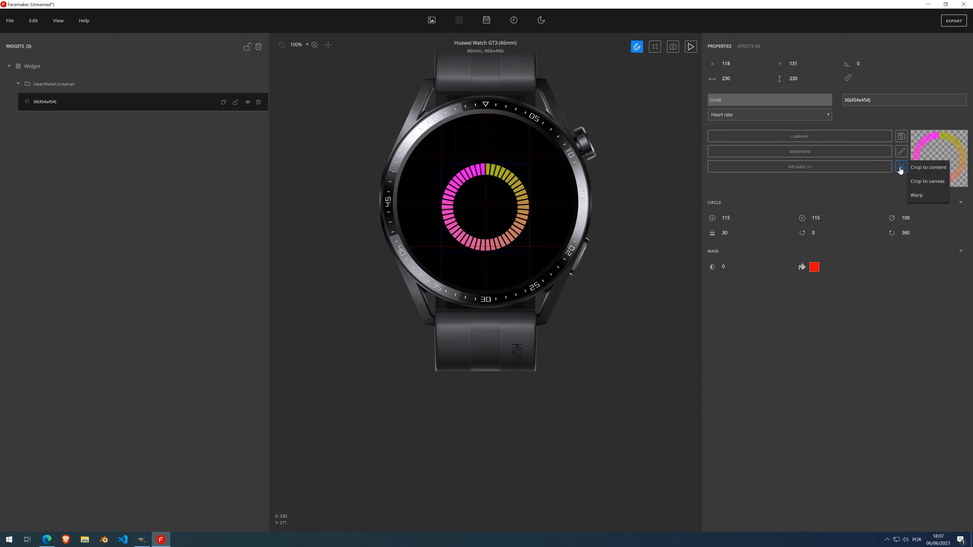
pyautogui.click(915, 186)
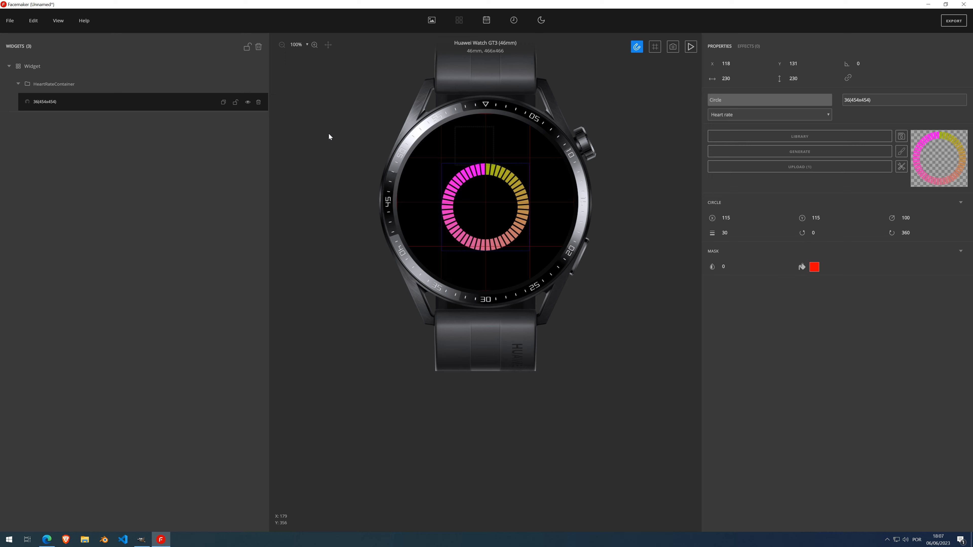
# - Delete the circle and its HeartRateContainer, and add a new container to the widget
pyautogui.click(259, 102)
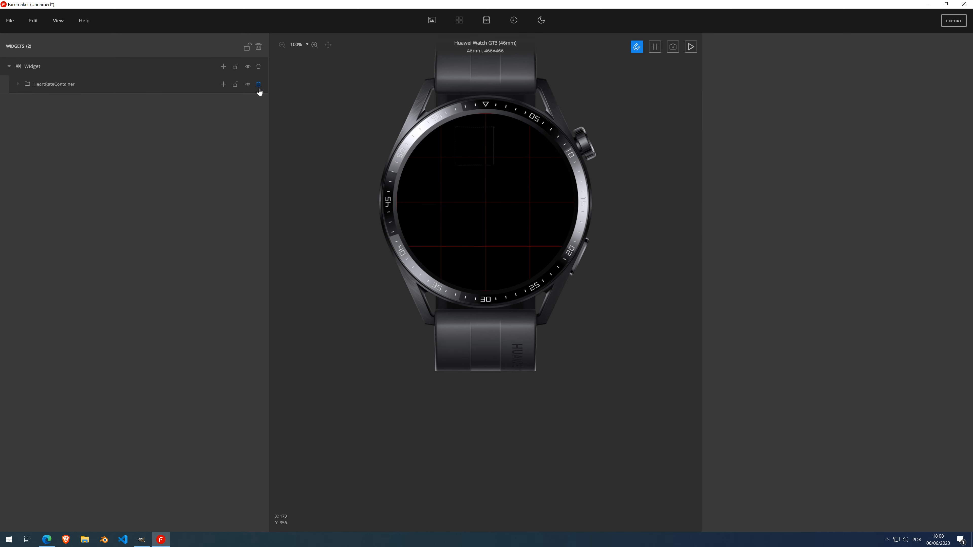
pyautogui.click(258, 84)
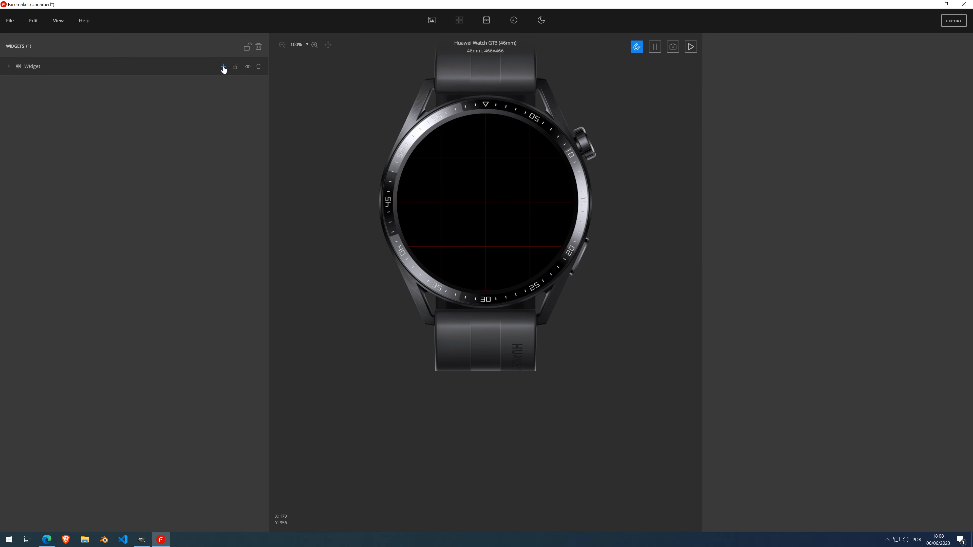
pyautogui.click(224, 69)
pyautogui.click(224, 68)
pyautogui.click(217, 85)
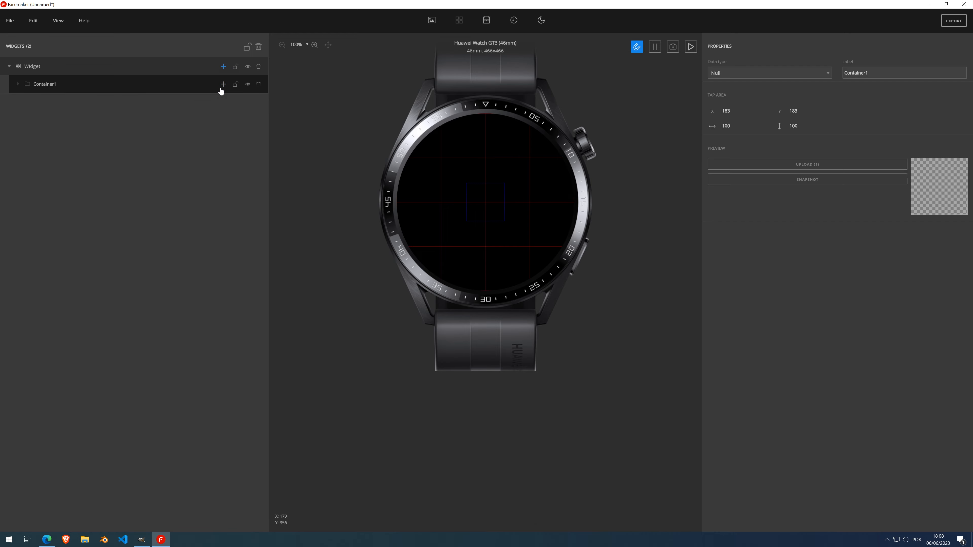
# - Set the new container's data type to Heart rate
pyautogui.moveTo(221, 89)
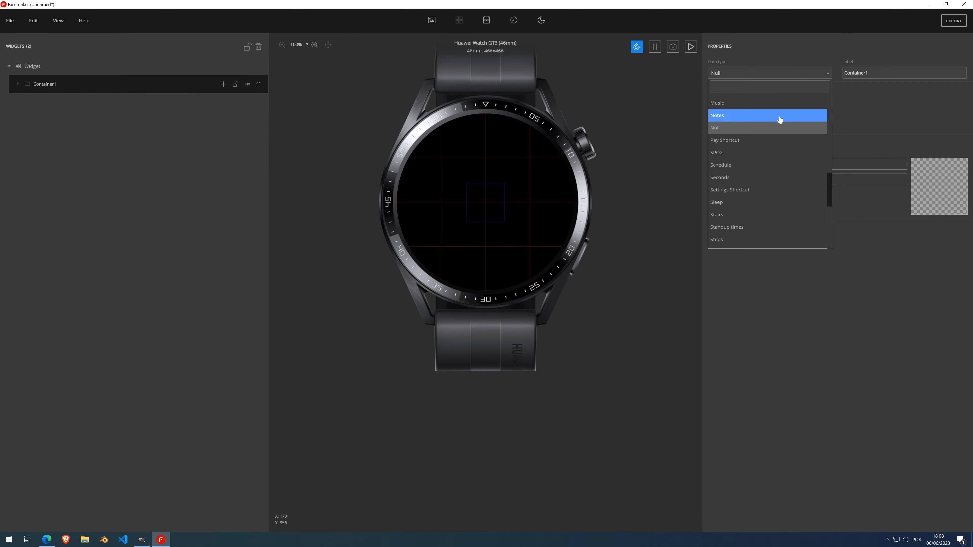
pyautogui.scroll(10, 764, 144)
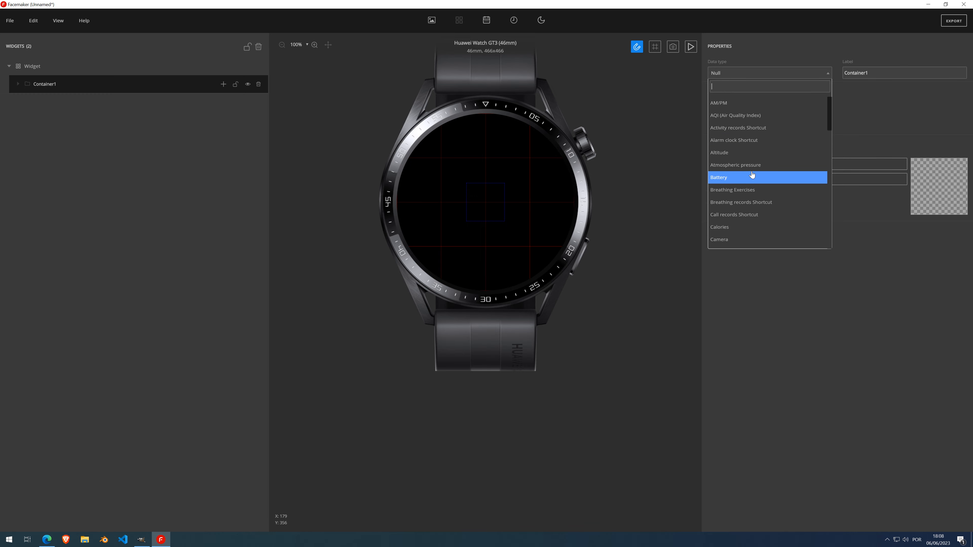
pyautogui.scroll(-3, 751, 171)
pyautogui.scroll(-5, 751, 173)
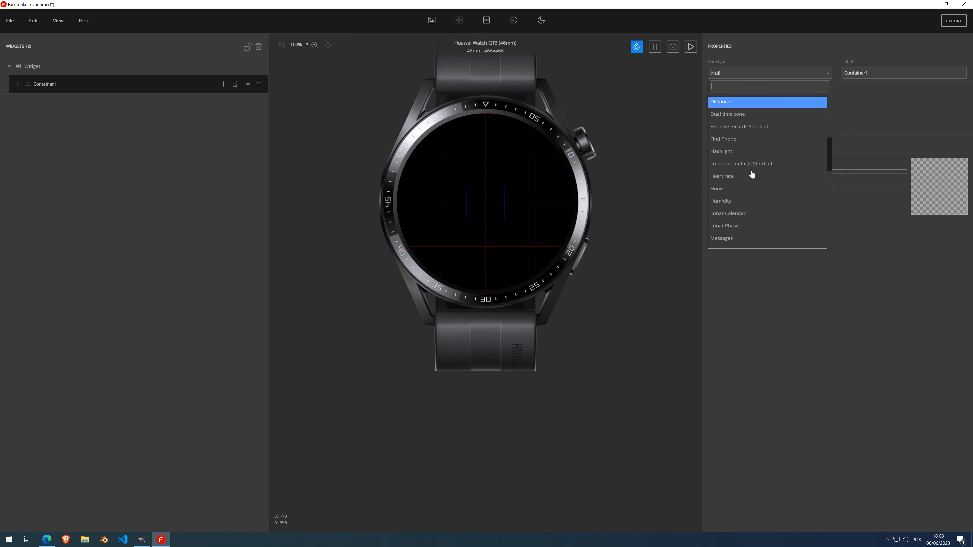
pyautogui.scroll(-2, 748, 170)
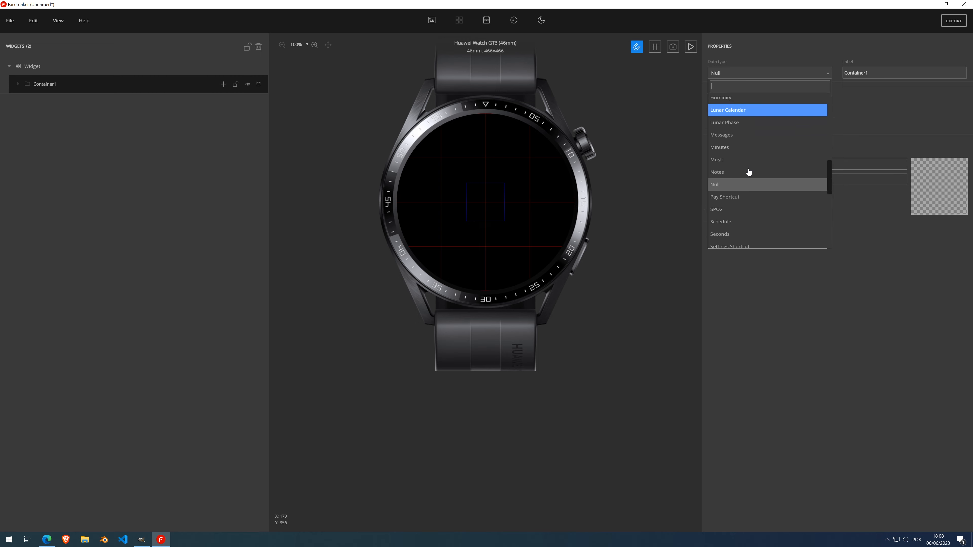
pyautogui.scroll(2, 749, 170)
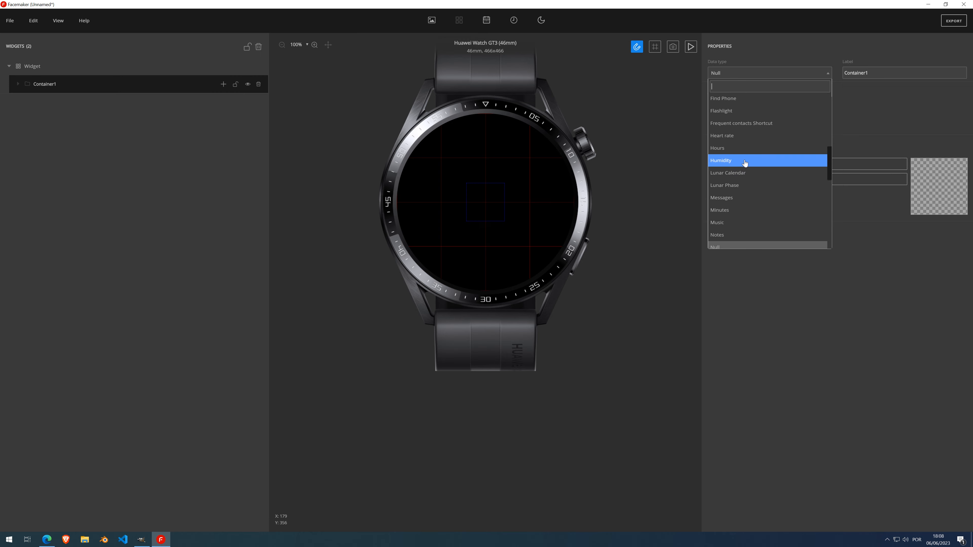
pyautogui.scroll(2, 744, 162)
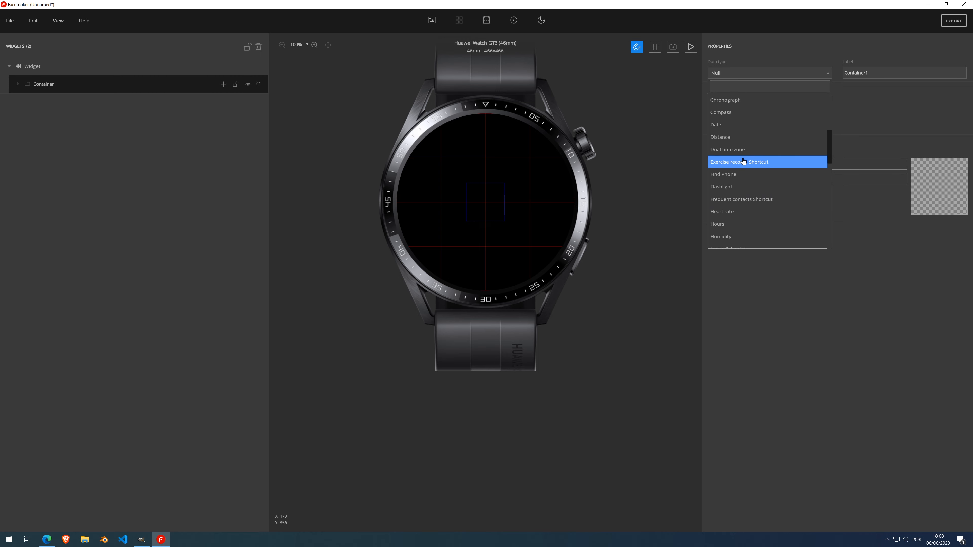
pyautogui.scroll(-1, 776, 161)
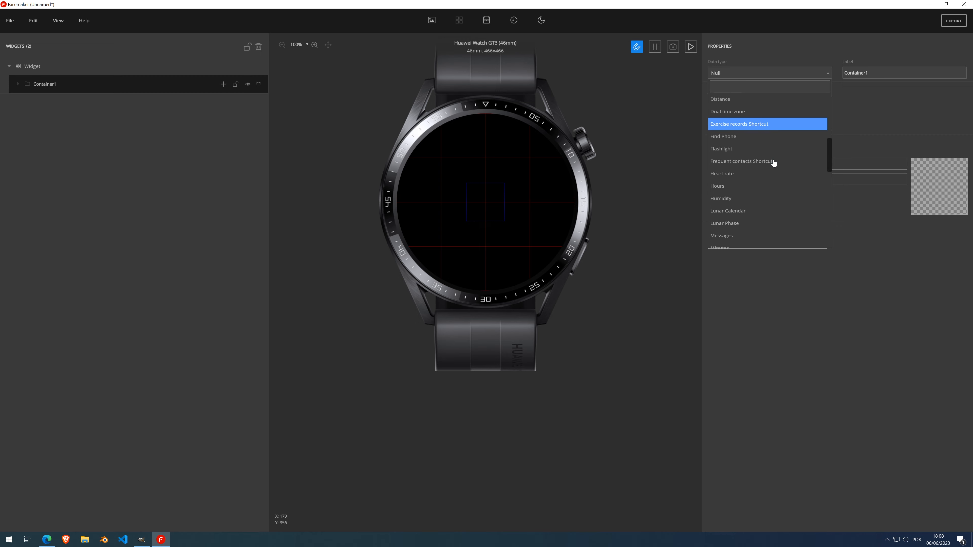
pyautogui.click(738, 173)
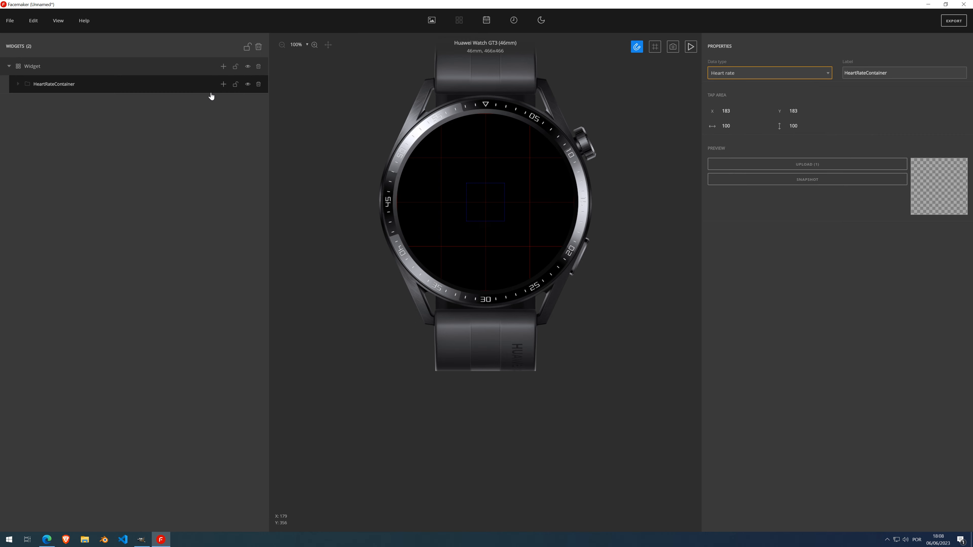
# - Add an image set to the heart rate container and set its data type to Heart rate zone
pyautogui.click(223, 84)
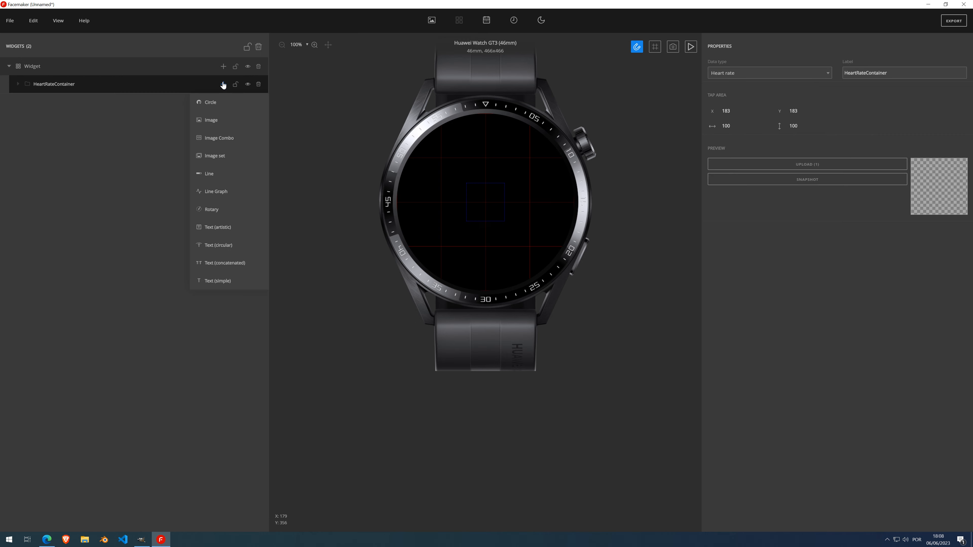
pyautogui.click(218, 157)
pyautogui.click(756, 118)
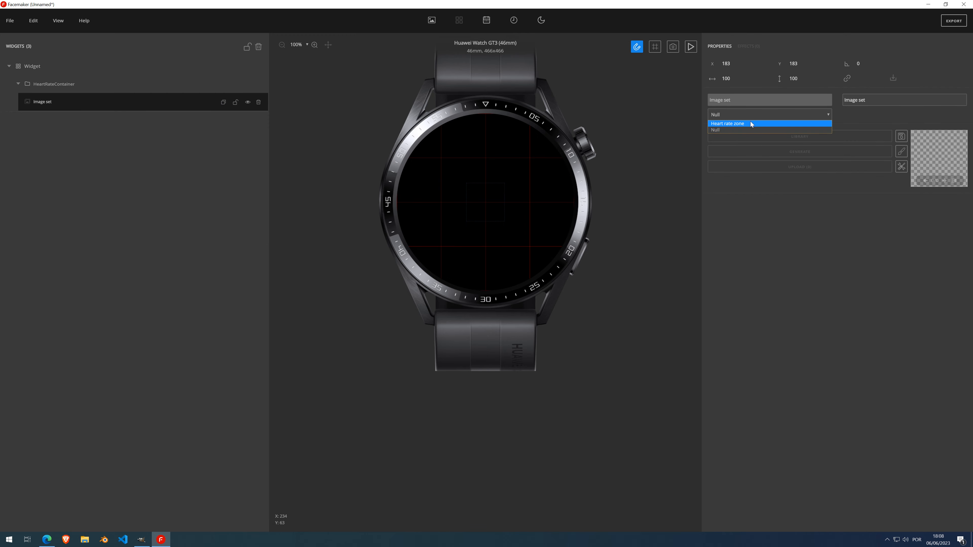
pyautogui.click(732, 124)
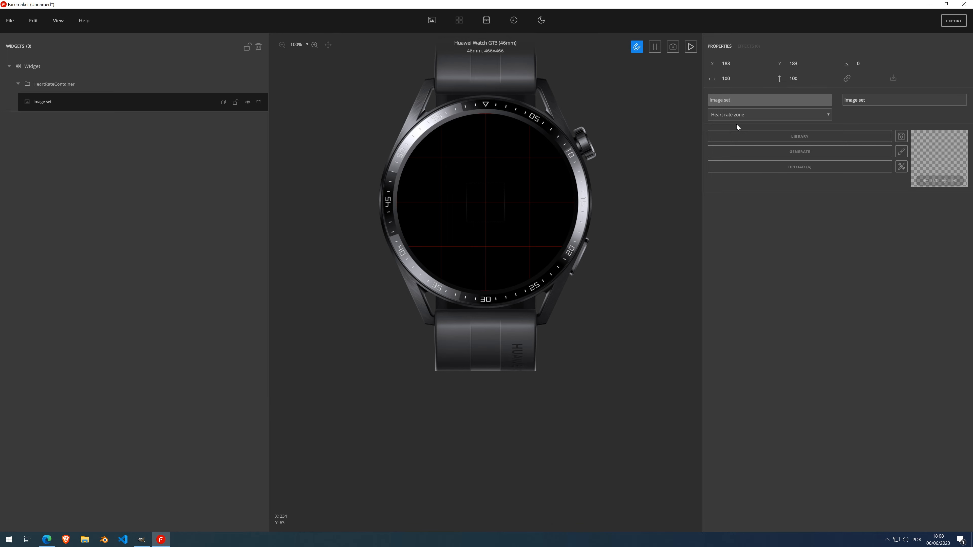
# - Generate the image set as a circle and centre the ring on the watch face at X 131, Y 131
pyautogui.click(802, 154)
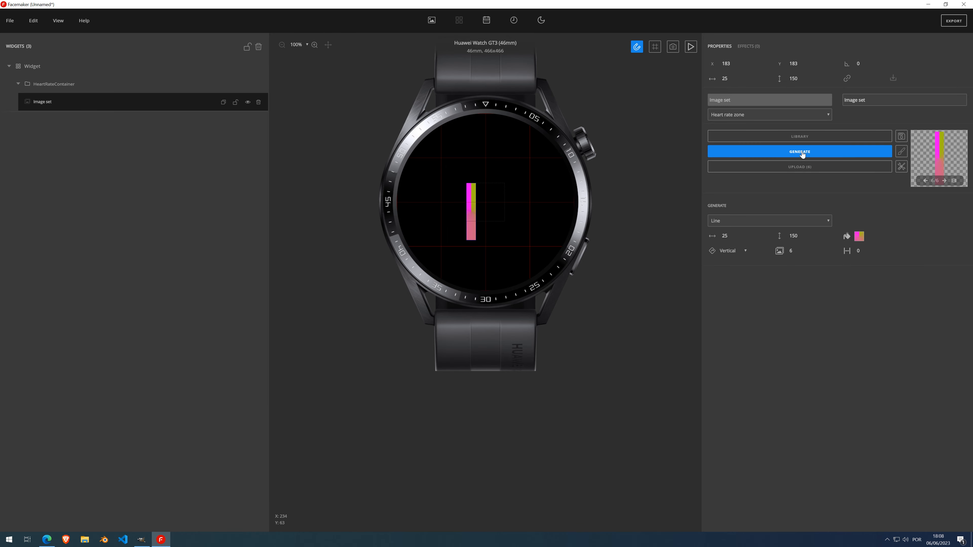
pyautogui.click(729, 224)
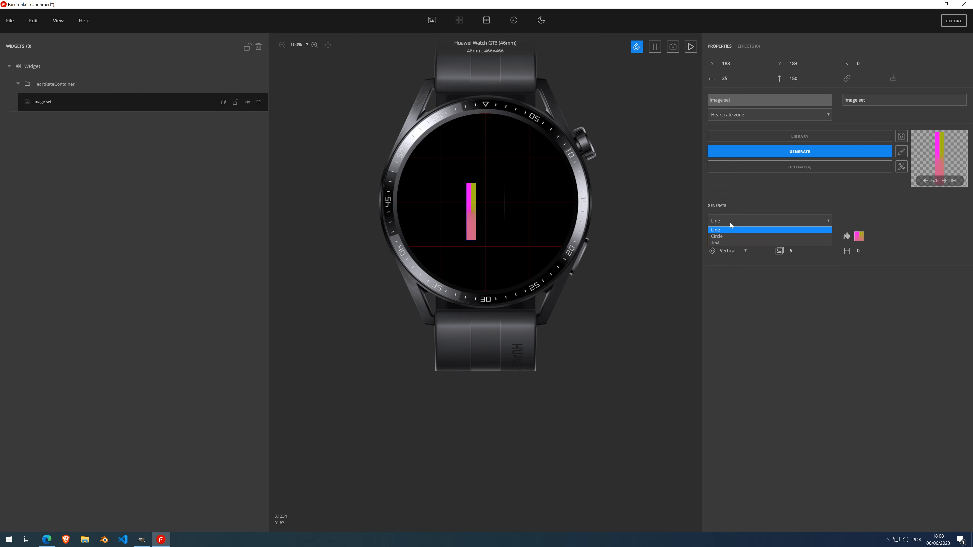
pyautogui.click(727, 241)
pyautogui.moveTo(509, 218); pyautogui.dragTo(489, 198)
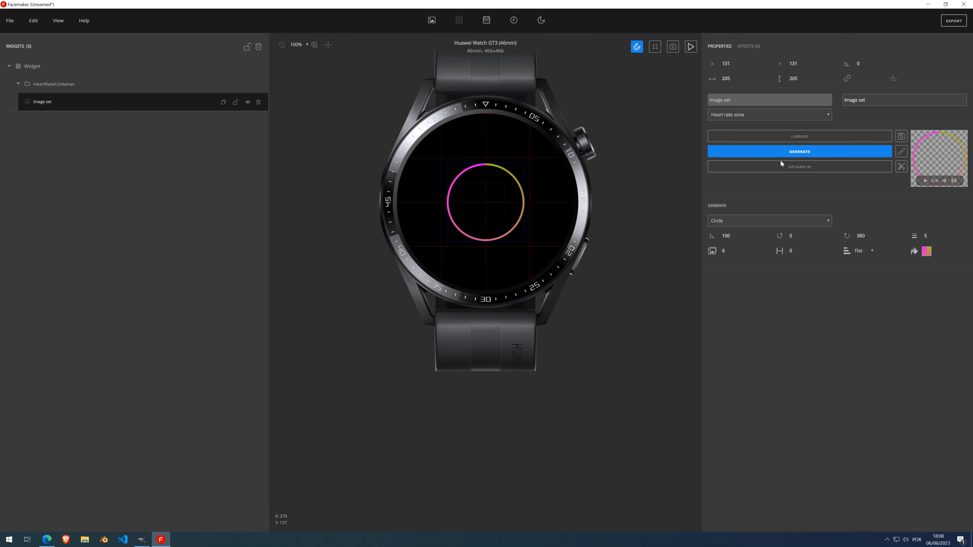
# - Examine the image set's individual frames in the frame editor and close it without changes
pyautogui.click(954, 181)
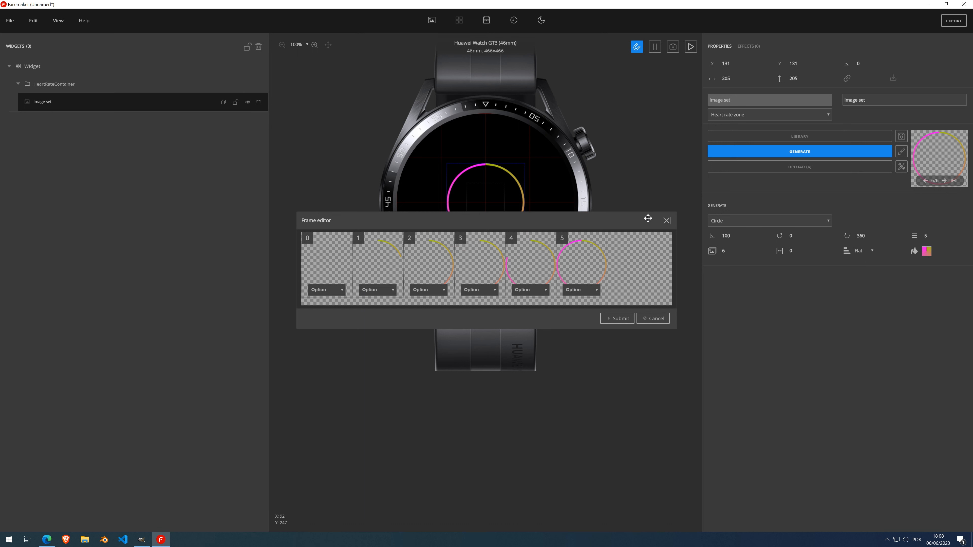
pyautogui.click(666, 222)
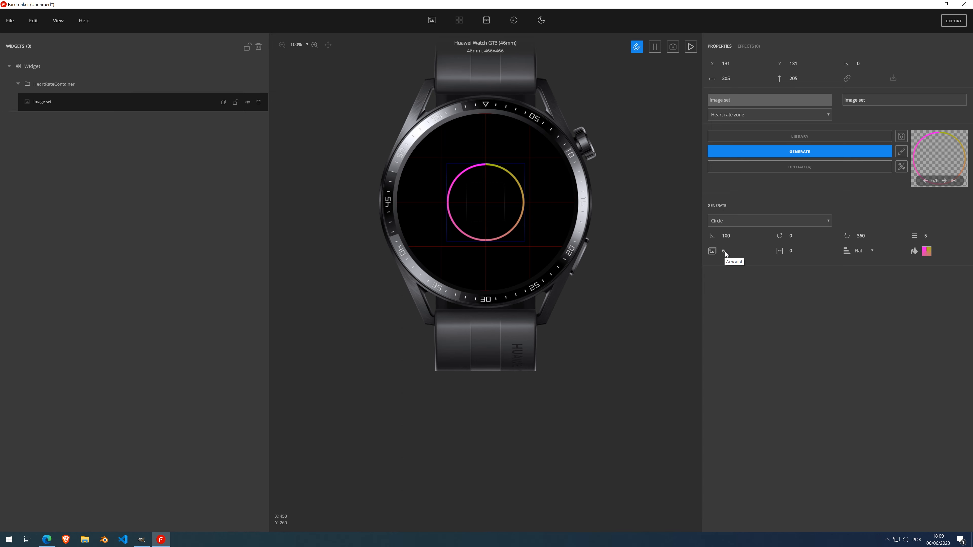
# - Recolour the generated heart rate zone ring with the preset magenta-to-blue gradient
pyautogui.click(926, 252)
pyautogui.click(250, 311)
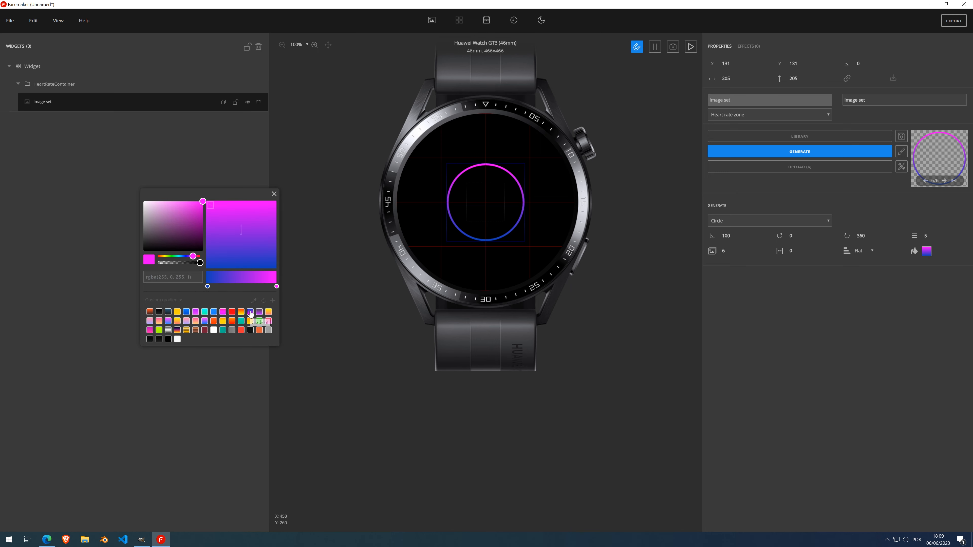
pyautogui.click(274, 194)
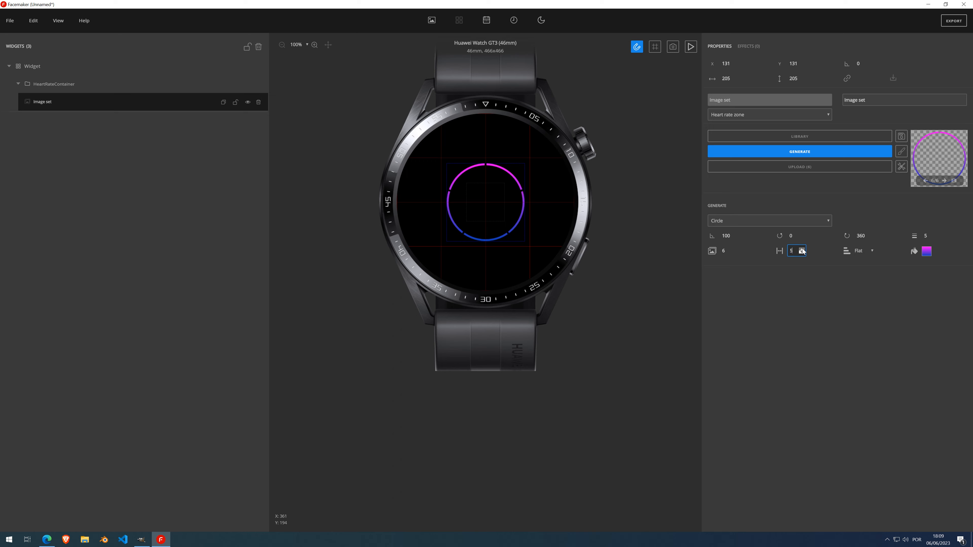
# - Set the ring's segment spacing to 8 and thickness to 31, and recentre it on the face at X 118, Y 118
pyautogui.click(802, 249)
pyautogui.click(936, 235)
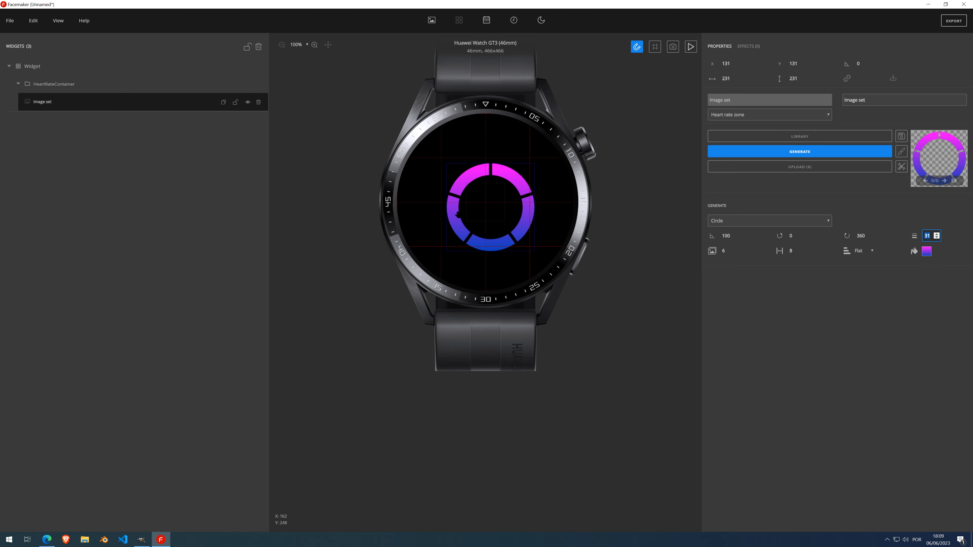
pyautogui.moveTo(496, 211)
pyautogui.mouseDown()
pyautogui.moveTo(489, 200)
pyautogui.moveTo(473, 203)
pyautogui.moveTo(475, 214)
pyautogui.moveTo(487, 202)
pyautogui.mouseUp()
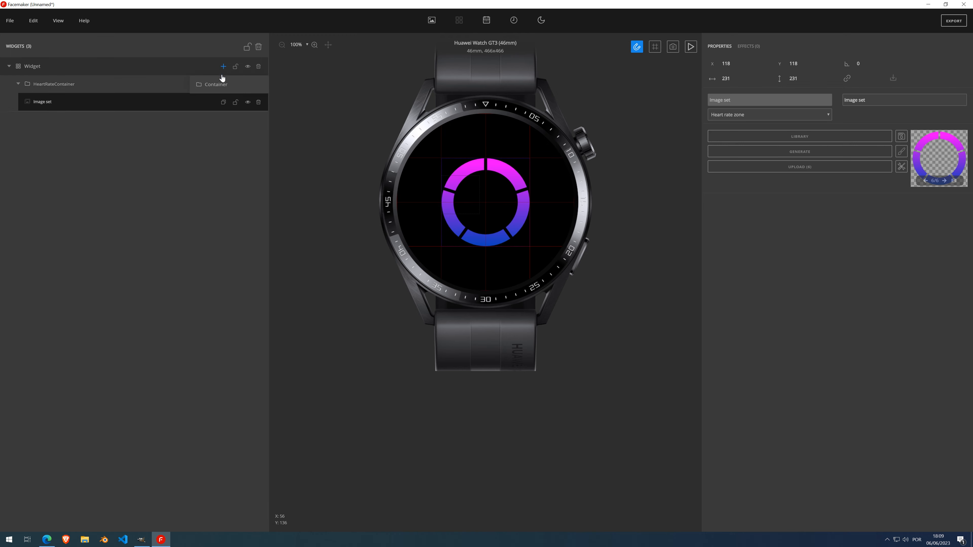
# - Add a second container to the widget and set its data type to Sleep
pyautogui.click(223, 66)
pyautogui.click(222, 86)
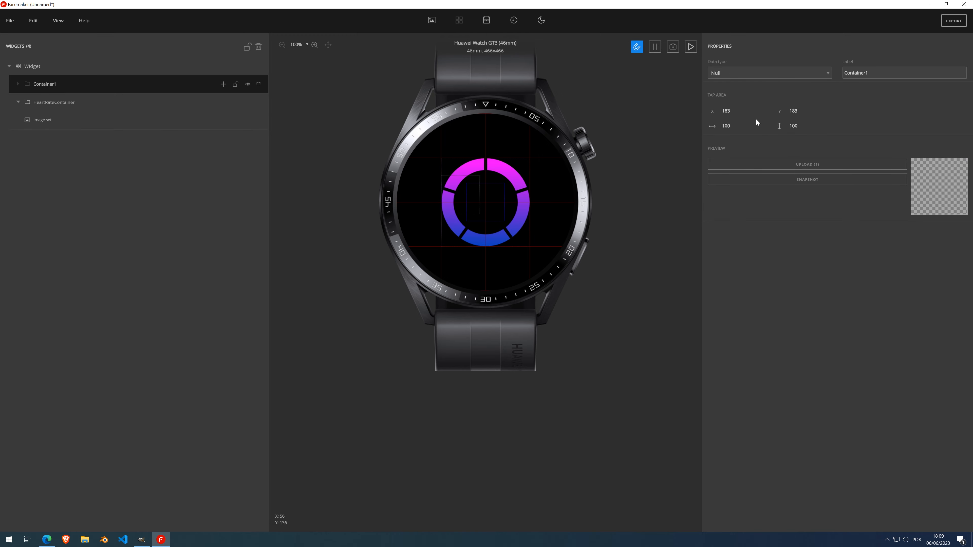
pyautogui.click(752, 74)
pyautogui.scroll(-10, 745, 161)
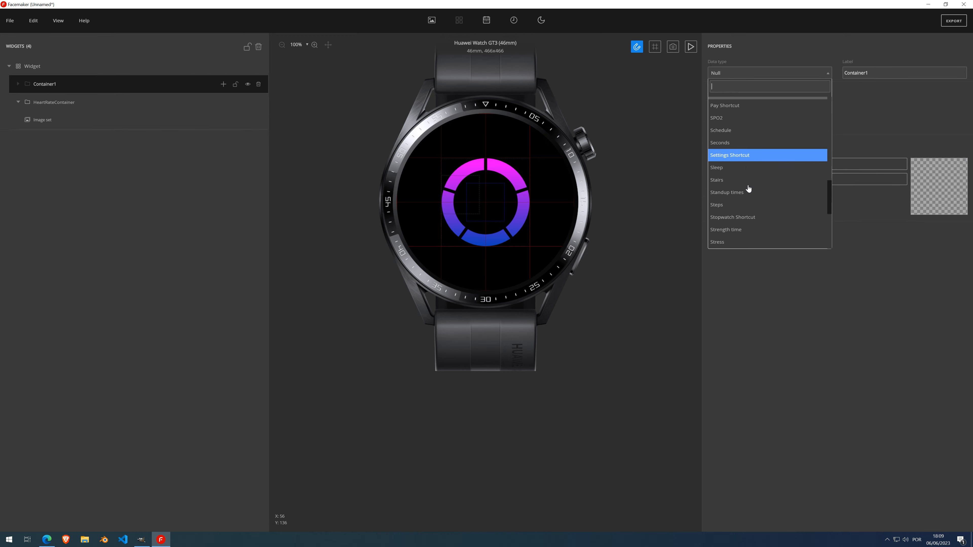
pyautogui.click(738, 164)
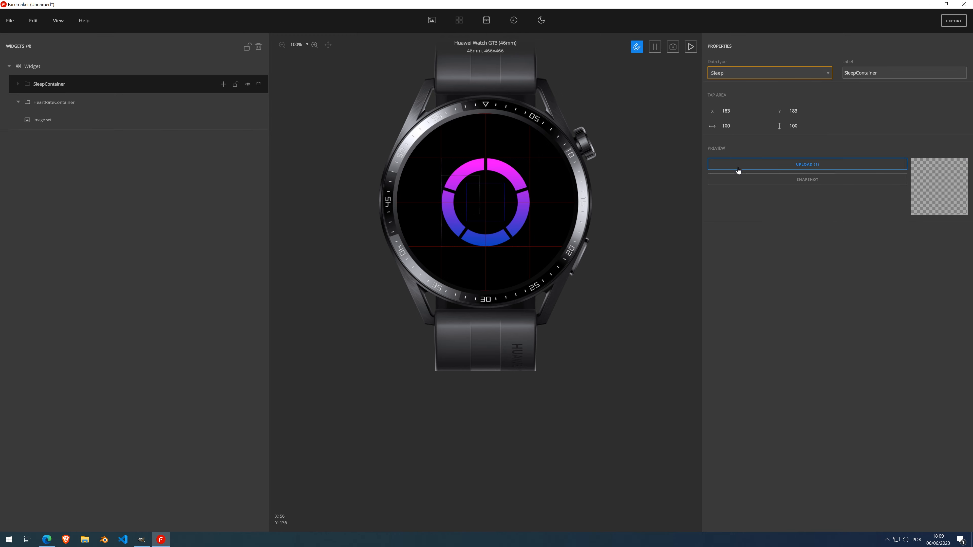
# - Review the elements available for the sleep container, and change its data type to Stress
pyautogui.click(224, 85)
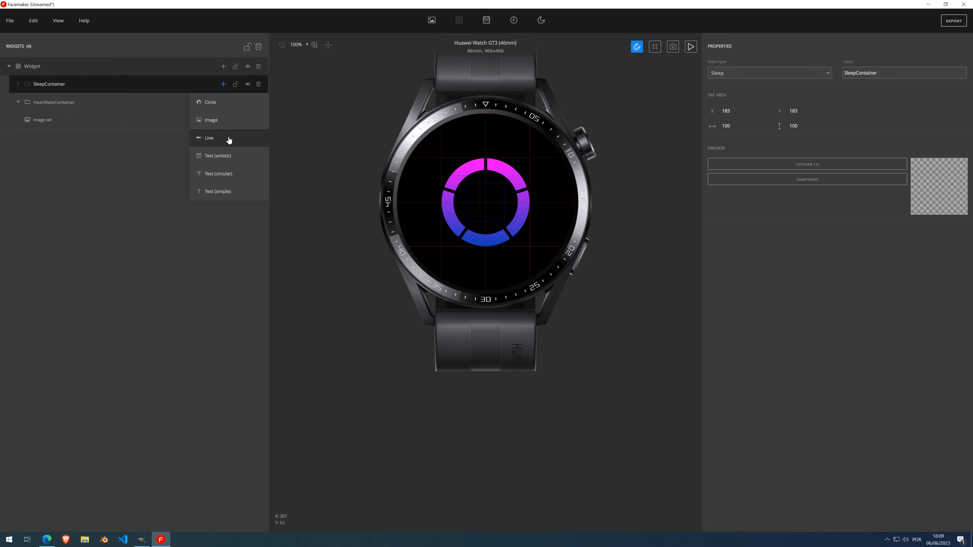
pyautogui.click(225, 67)
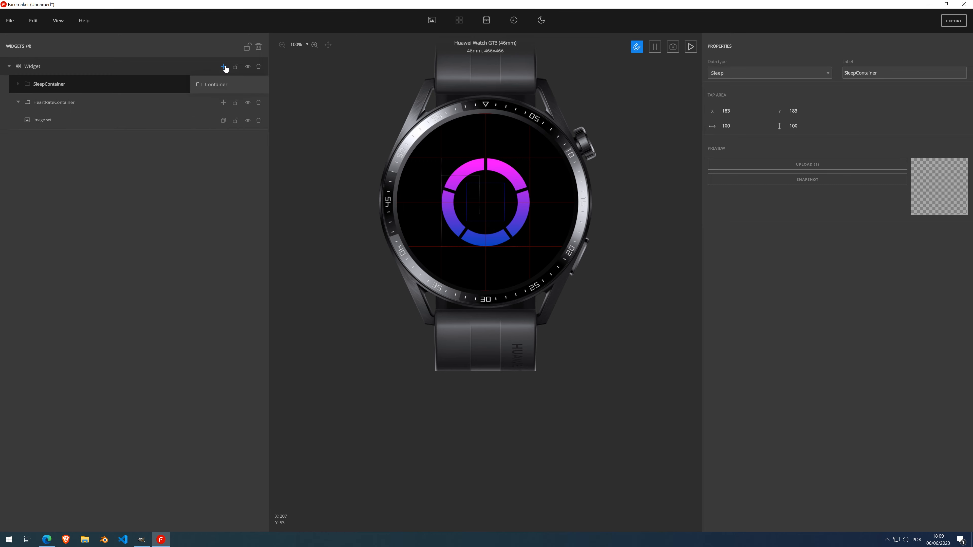
pyautogui.click(786, 77)
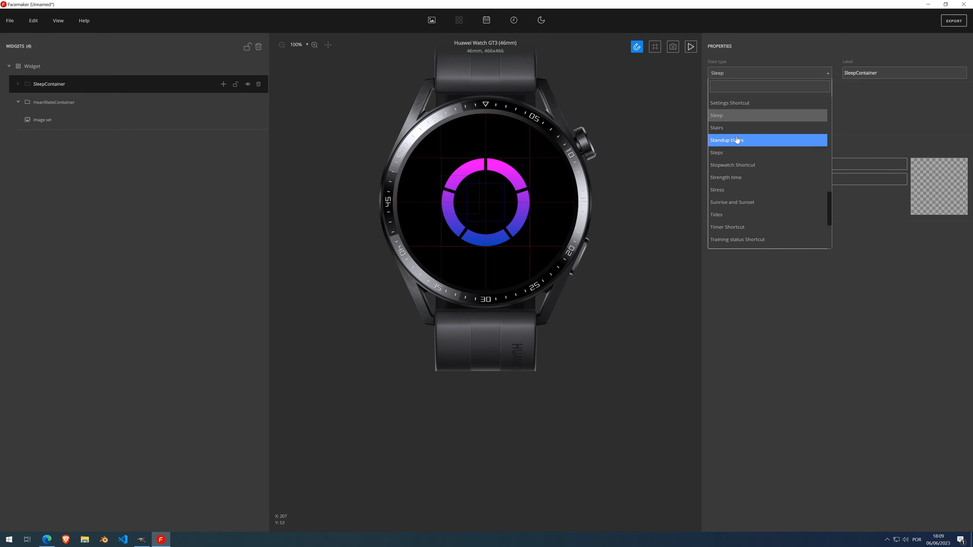
pyautogui.click(735, 190)
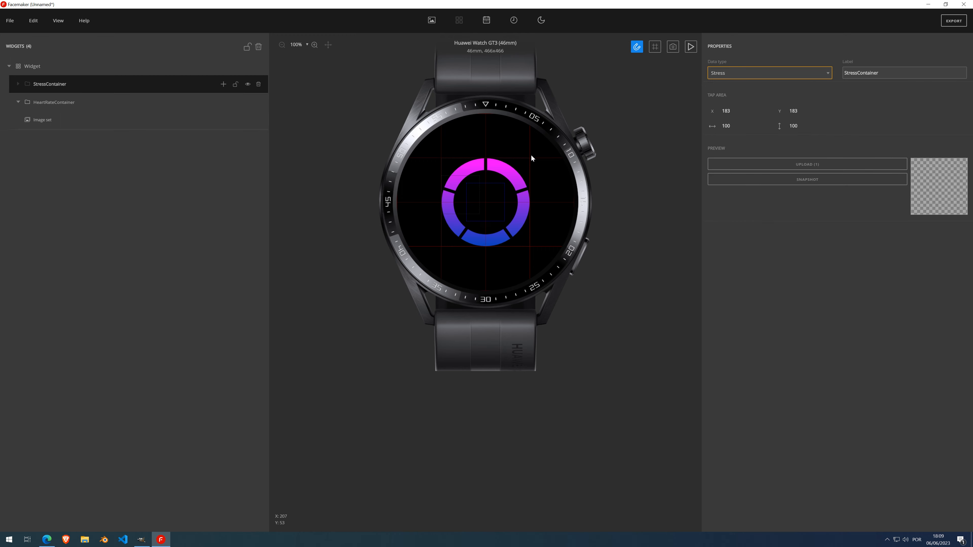
# - Add an image set to the stress container and set its data type to Stress
pyautogui.click(223, 84)
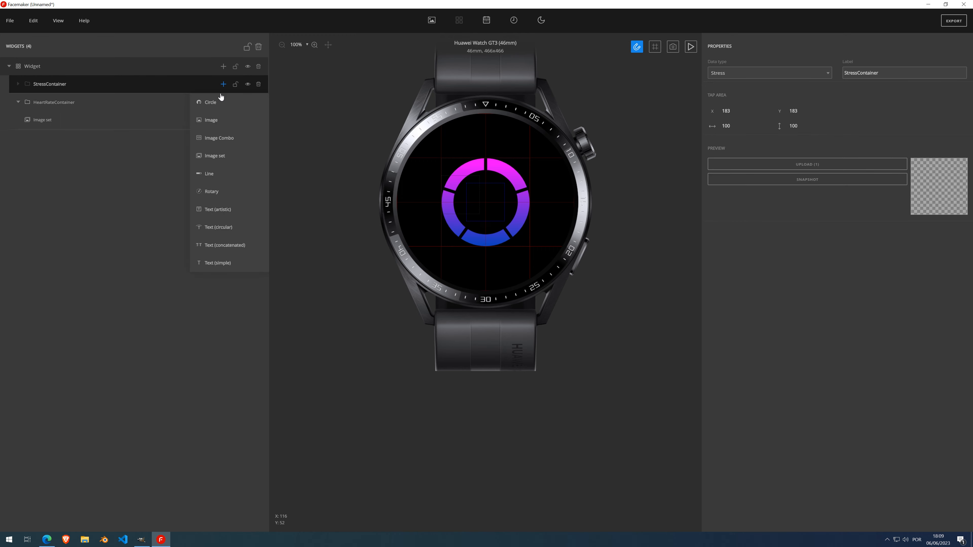
pyautogui.click(221, 156)
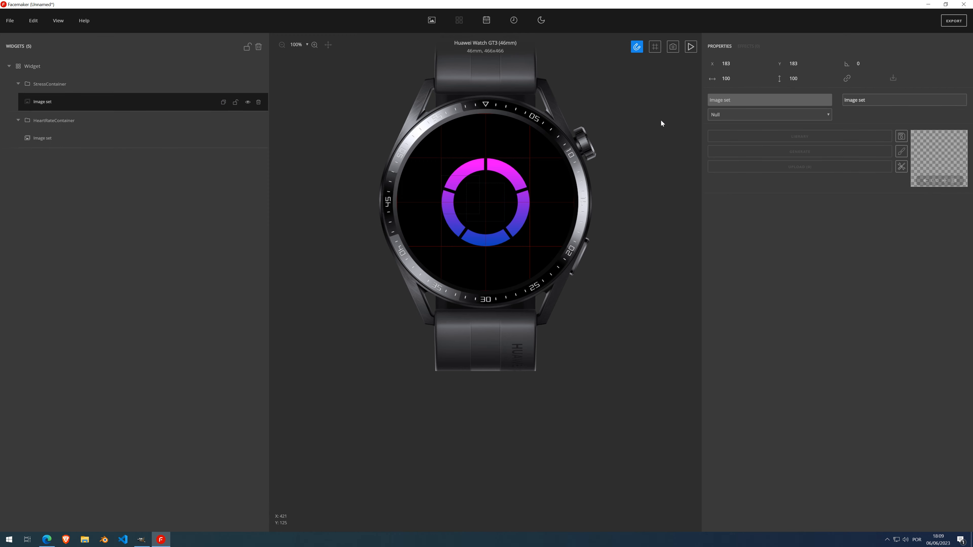
pyautogui.click(747, 118)
pyautogui.click(737, 129)
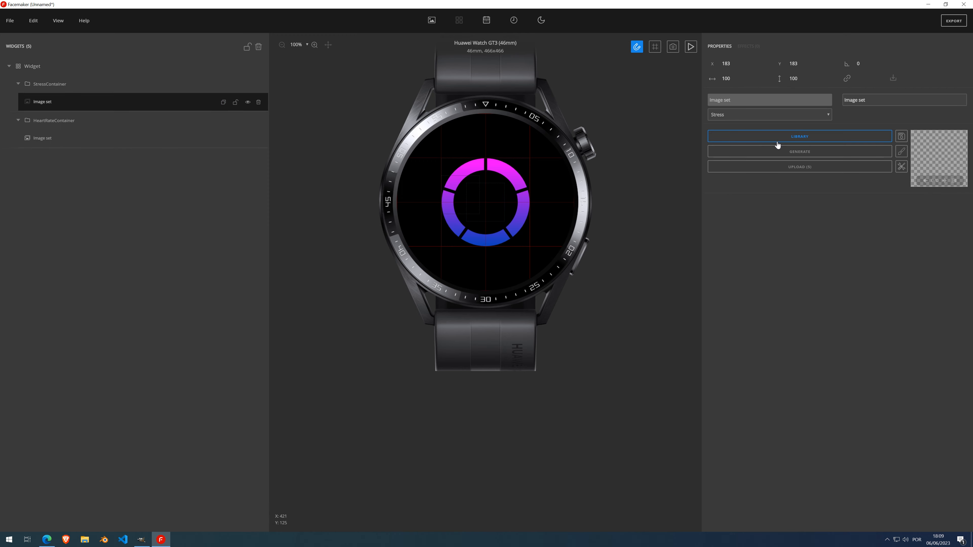
# - Generate the stress image set as a line, placing it beside the ring at X 56, Y 151 and the container's tap area at X 341, Y 309
pyautogui.click(778, 151)
pyautogui.click(474, 212)
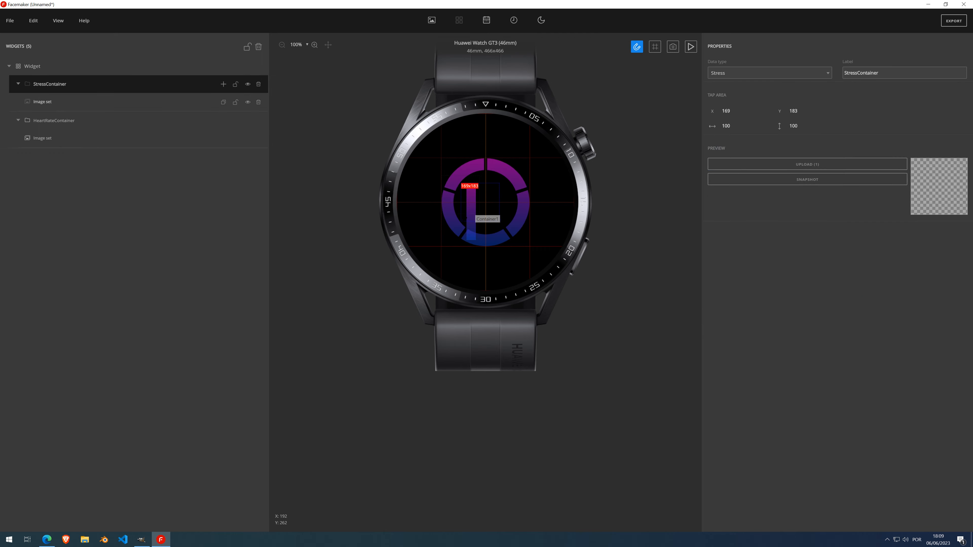
pyautogui.moveTo(462, 189); pyautogui.dragTo(528, 237)
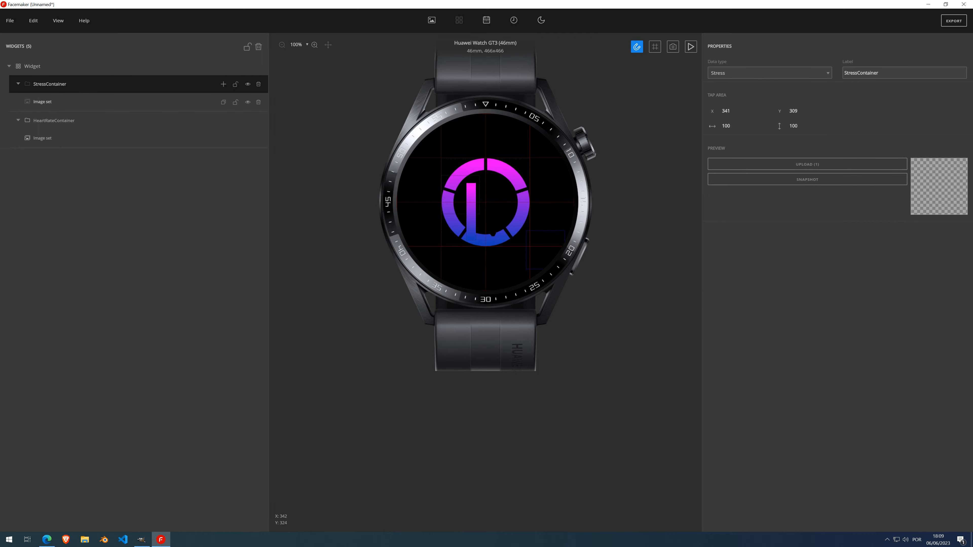
pyautogui.moveTo(470, 217); pyautogui.dragTo(429, 206)
pyautogui.click(807, 154)
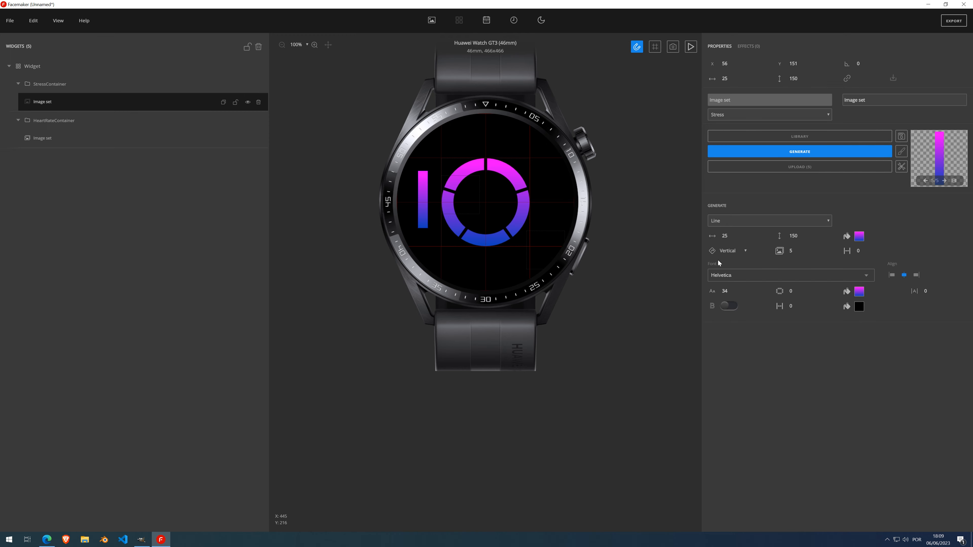
# - Try the Text type for the generated stress image set, and switch it to Circle
pyautogui.click(732, 224)
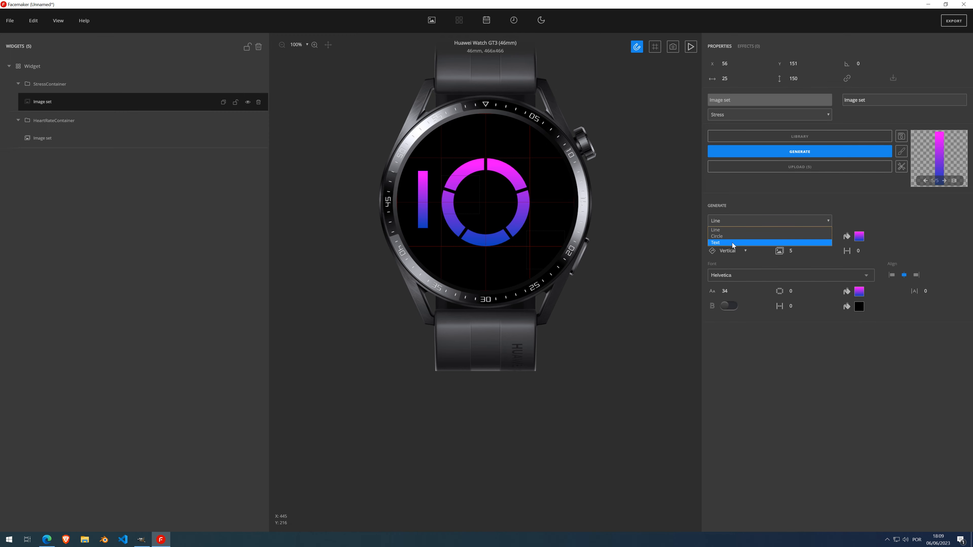
pyautogui.click(732, 243)
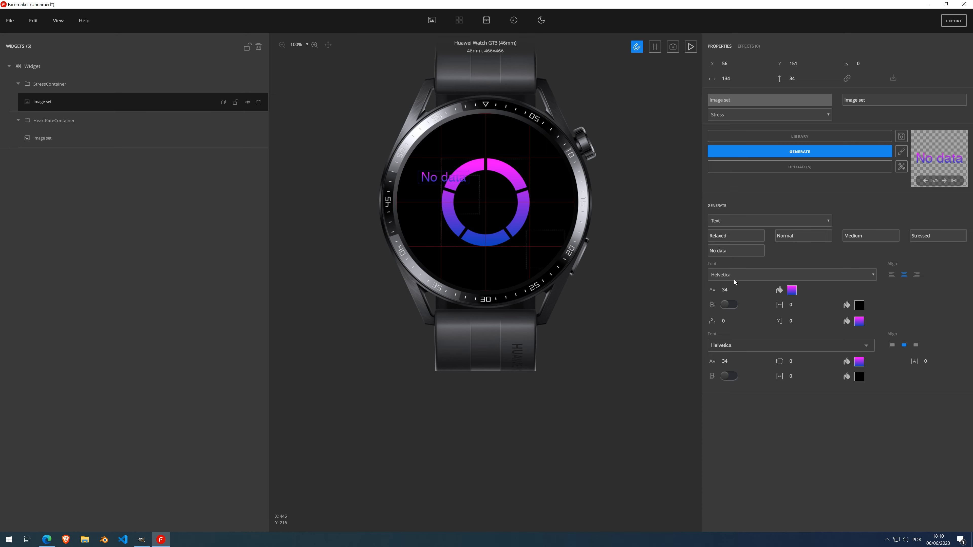
pyautogui.click(800, 224)
pyautogui.click(725, 236)
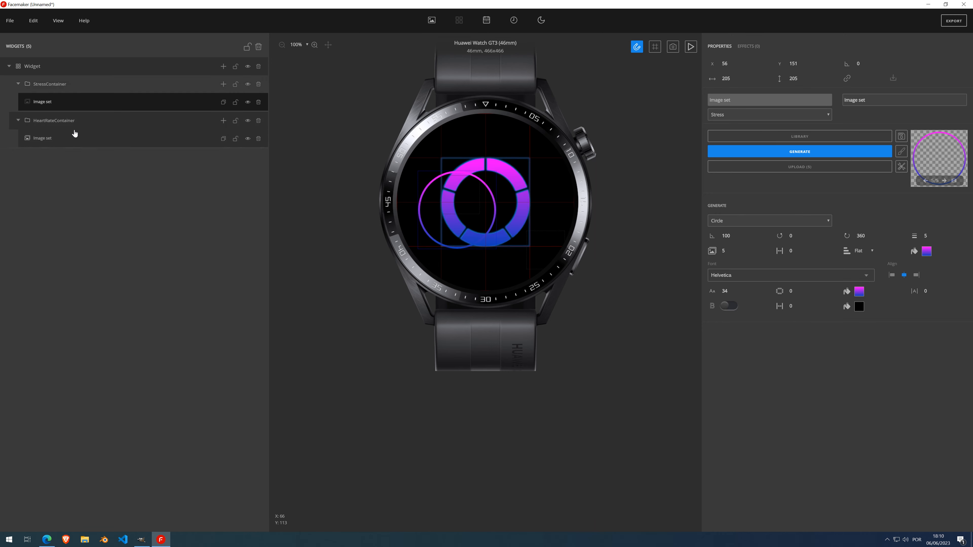
# - Delete both image sets, their heart rate and stress containers, and the parent widget
pyautogui.click(258, 138)
pyautogui.click(258, 120)
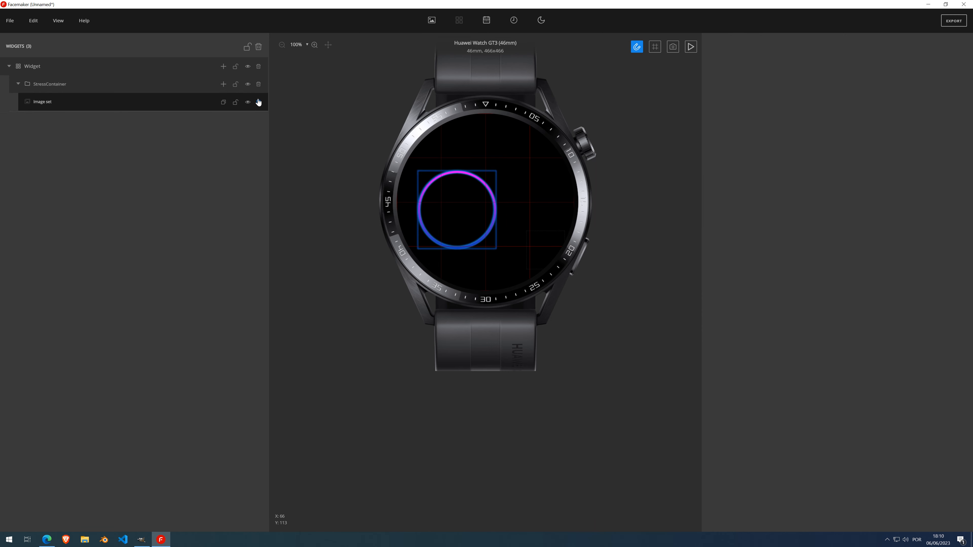
pyautogui.click(259, 102)
pyautogui.click(258, 85)
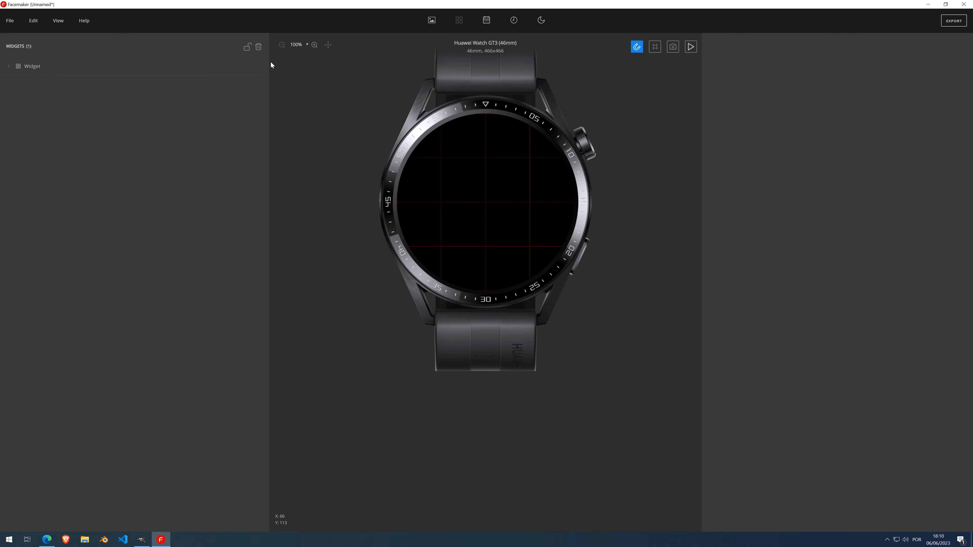
pyautogui.click(259, 67)
# - Change the watch model in the face info to Amazfit GTR4 (46mm)
pyautogui.click(10, 20)
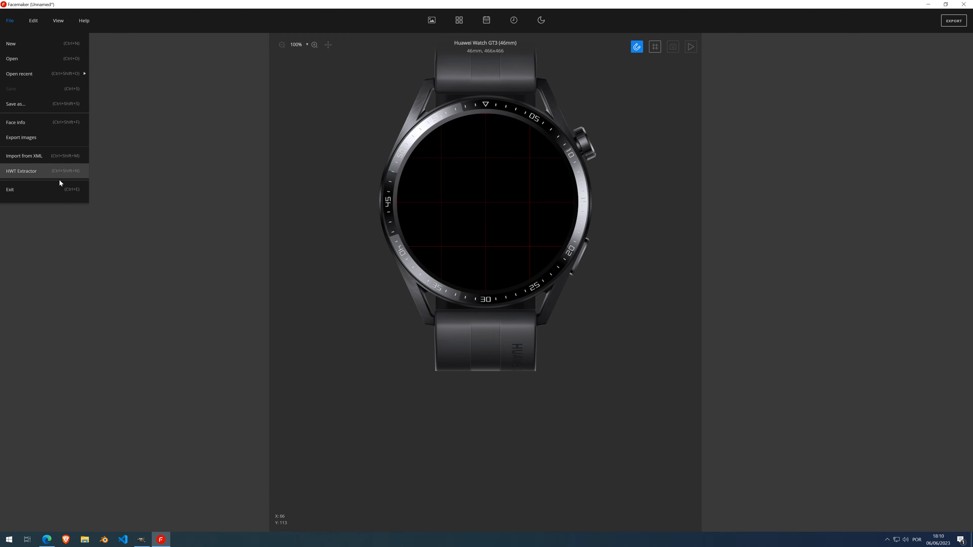
pyautogui.click(48, 125)
pyautogui.click(362, 212)
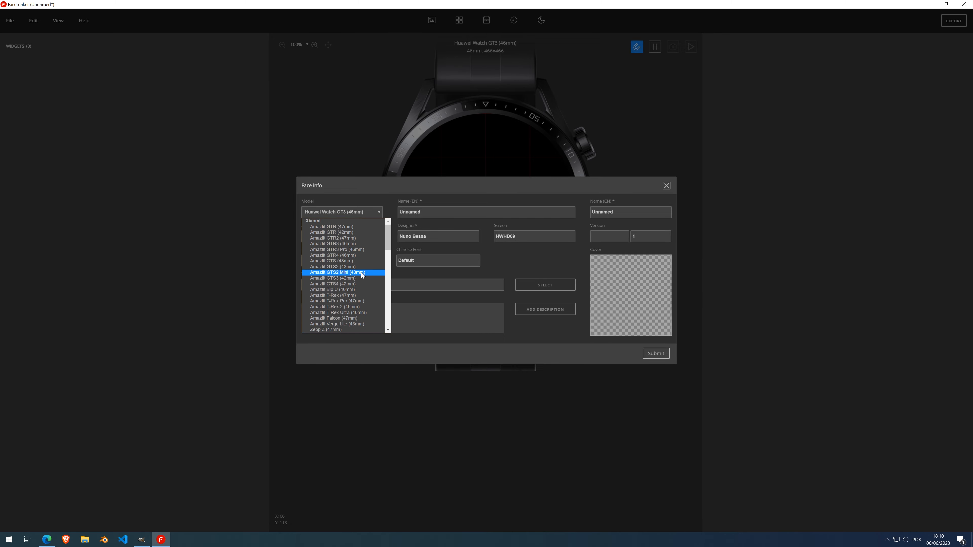
pyautogui.click(343, 255)
pyautogui.click(659, 352)
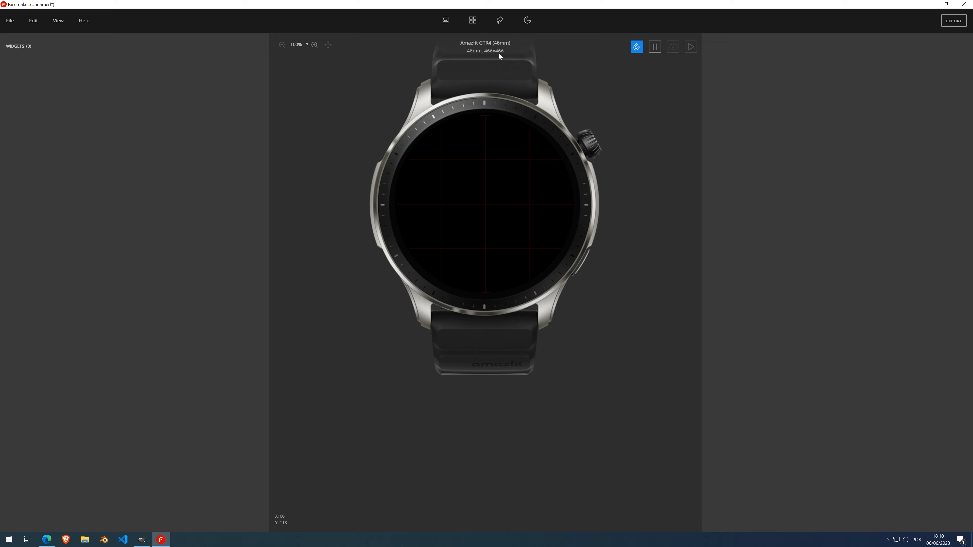
# - Add a new widget and insert the Heart rate health element into it
pyautogui.click(472, 20)
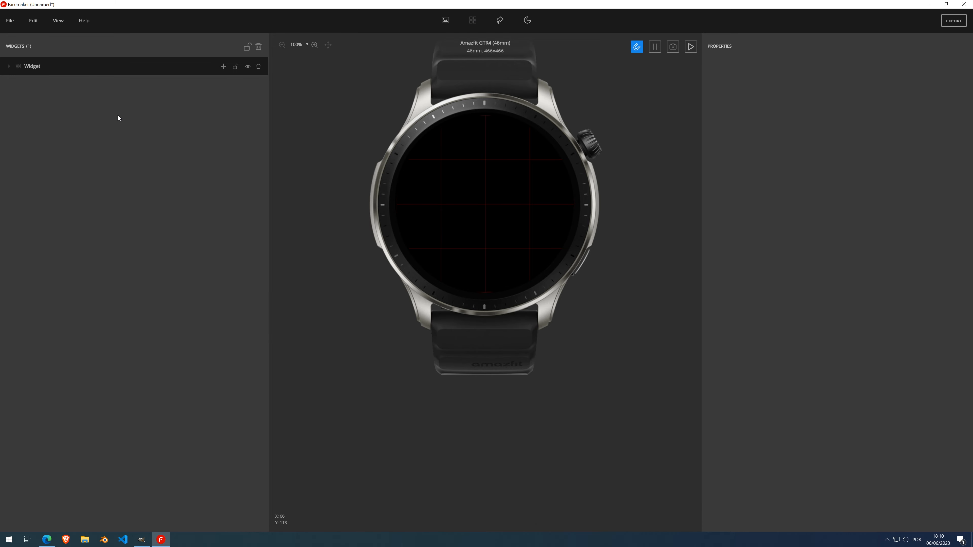
pyautogui.click(224, 67)
pyautogui.moveTo(217, 145)
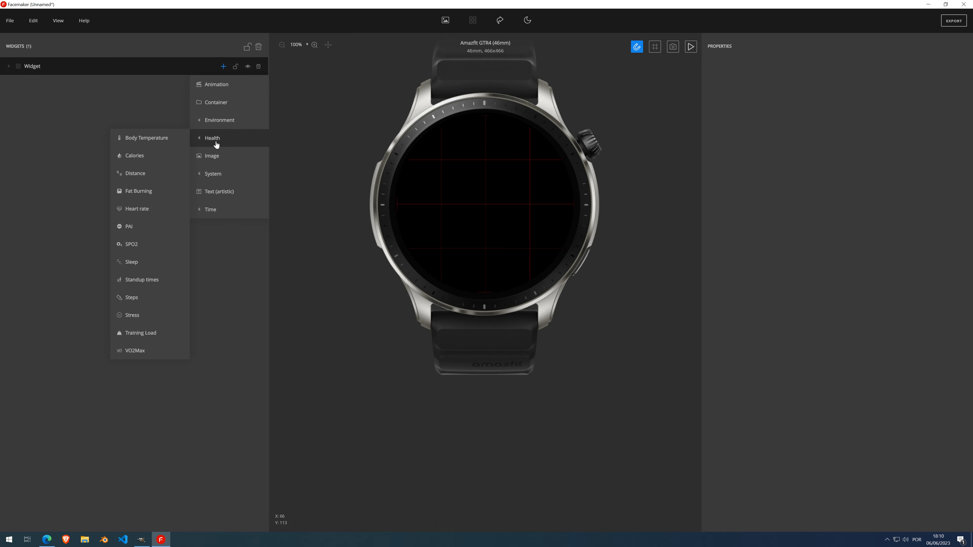
pyautogui.click(223, 67)
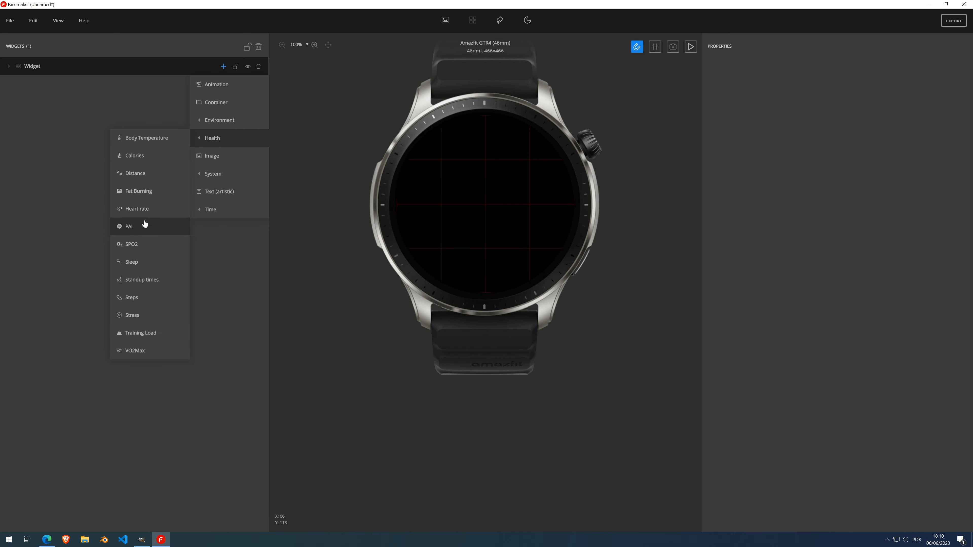
pyautogui.click(141, 209)
# - Add a circle to the heart rate element and colour it red (#ff0000)
pyautogui.click(223, 85)
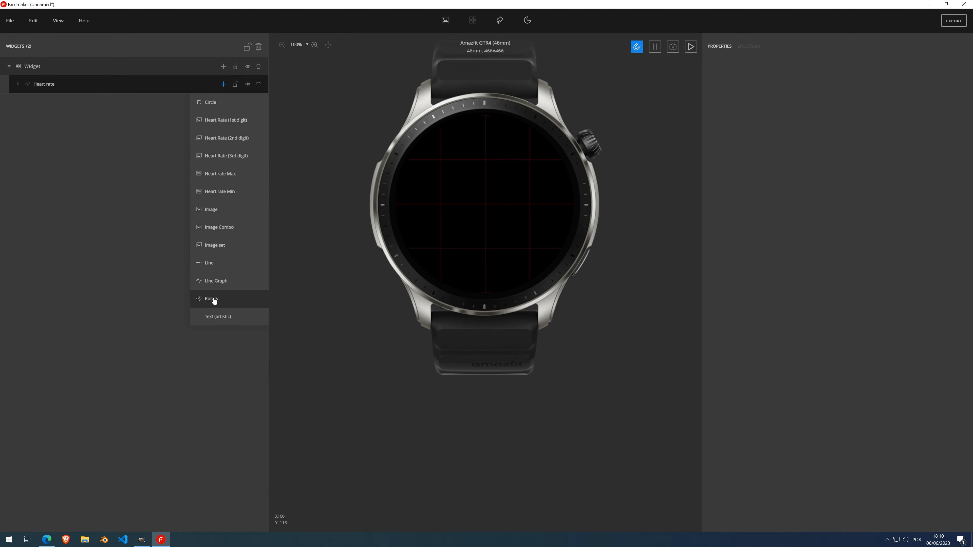
pyautogui.click(226, 102)
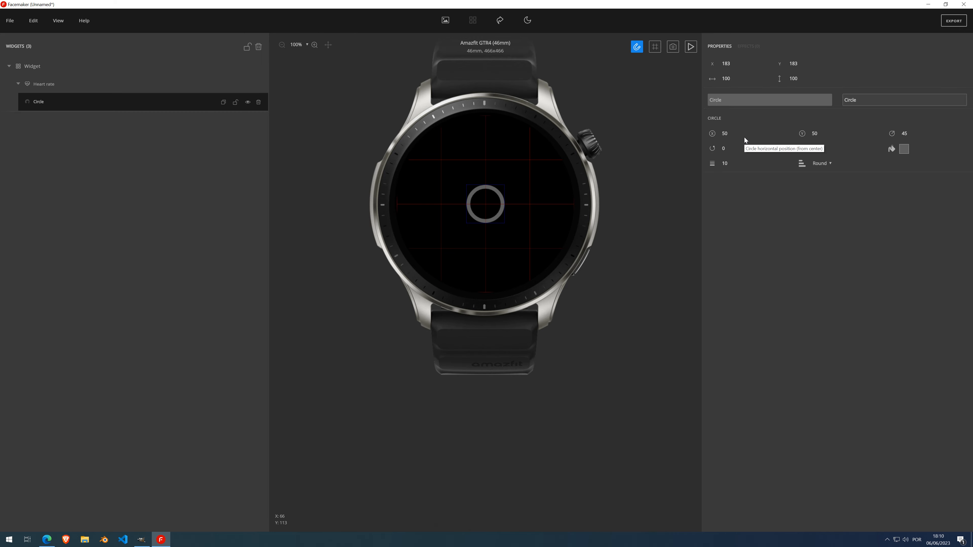
pyautogui.click(905, 149)
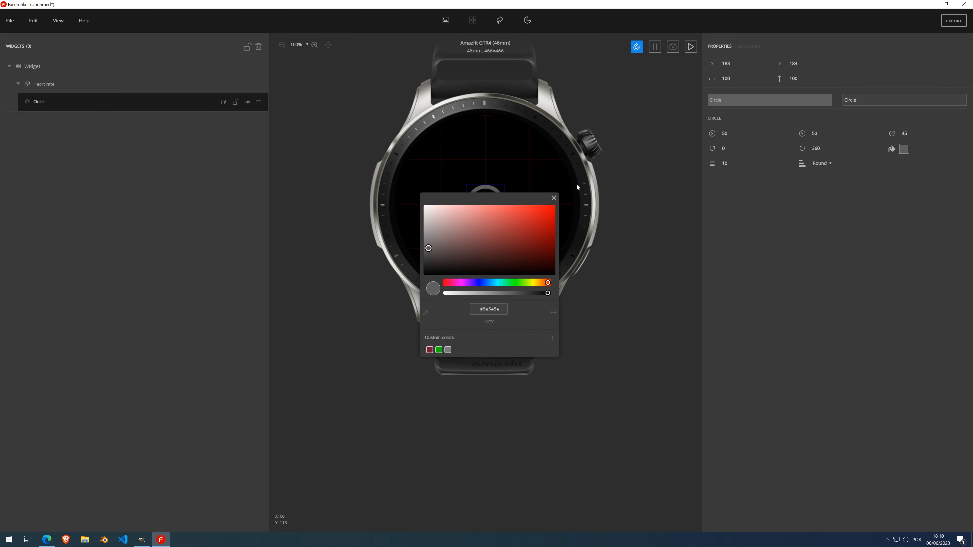
pyautogui.moveTo(502, 199); pyautogui.dragTo(210, 201)
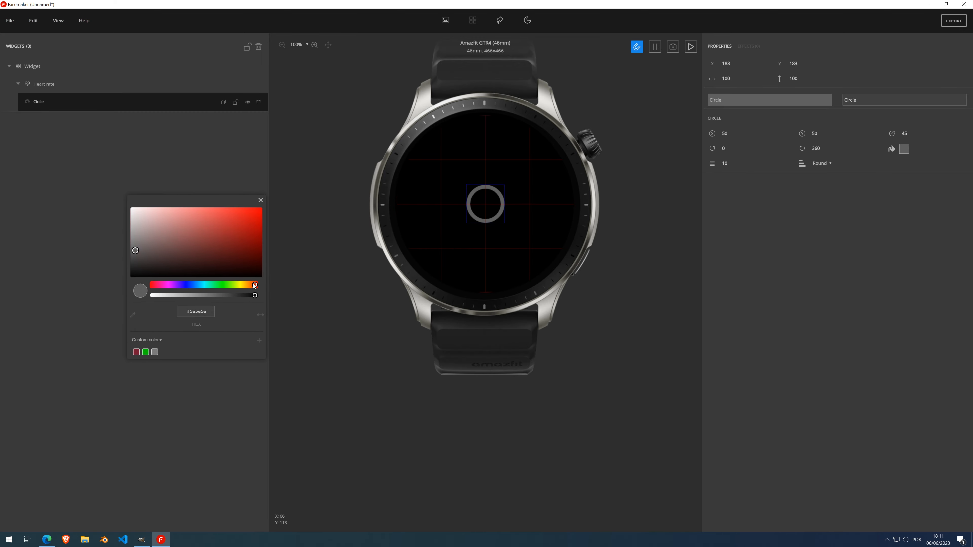
pyautogui.click(253, 231)
pyautogui.moveTo(253, 231); pyautogui.dragTo(266, 190)
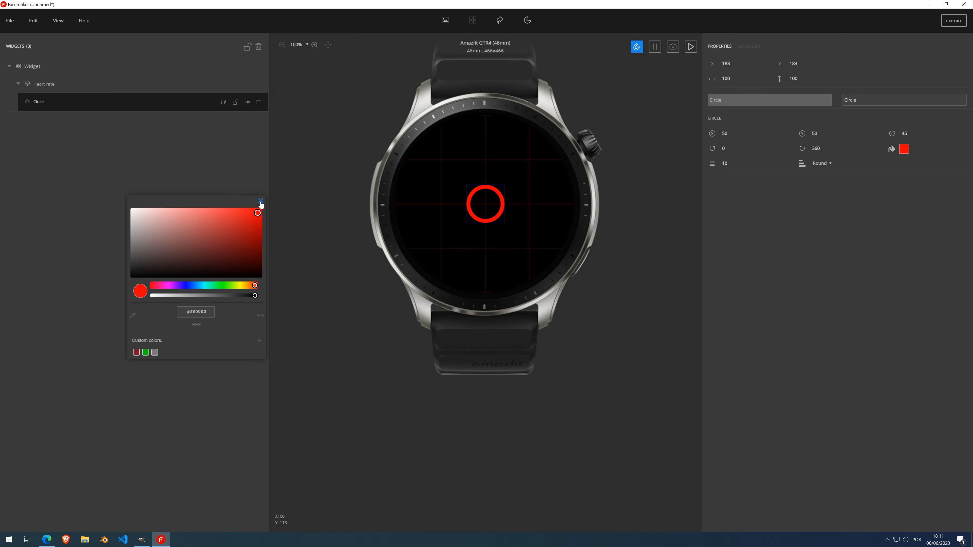
pyautogui.click(260, 201)
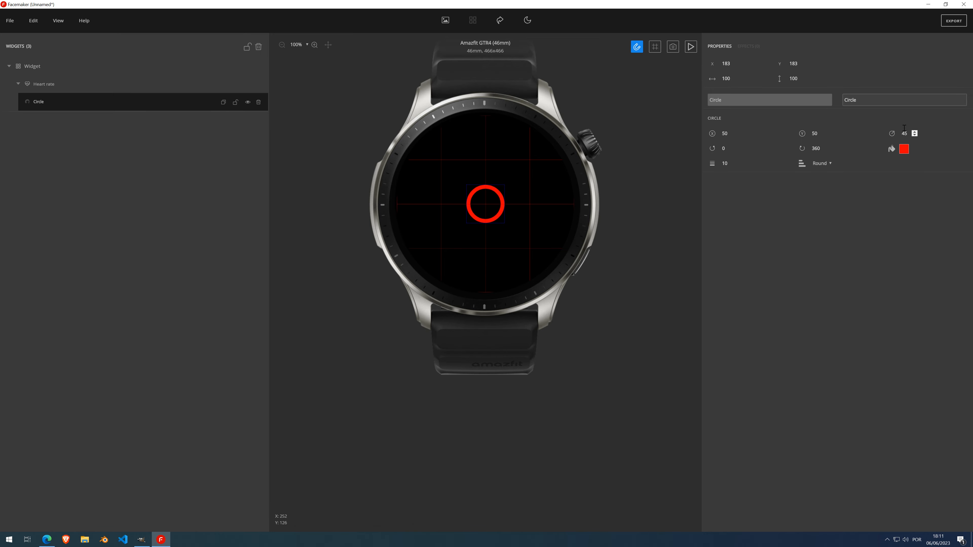
# - Increase the red heart rate circle's radius to 106
pyautogui.click(916, 131)
pyautogui.click(915, 132)
pyautogui.click(915, 131)
pyautogui.moveTo(915, 132); pyautogui.dragTo(915, 132)
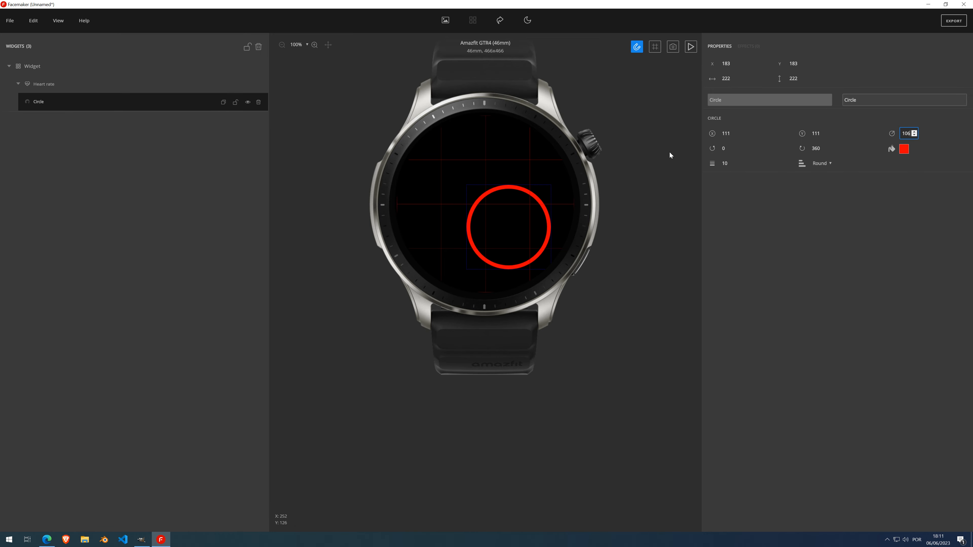
# - Move the red circle to X 81, Y 79, and reshape it into an arc with end angle 291 and line width 30
pyautogui.moveTo(521, 230); pyautogui.dragTo(480, 190)
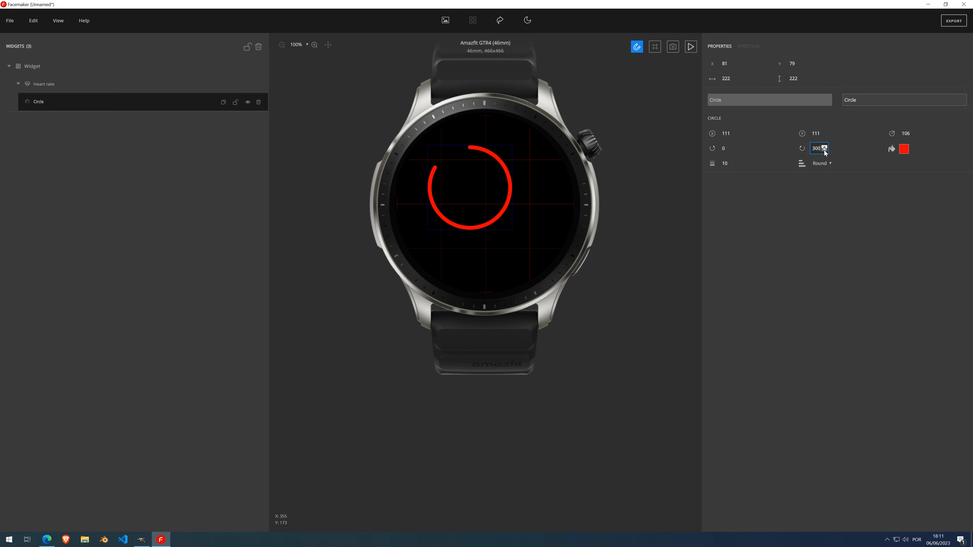
pyautogui.moveTo(825, 152); pyautogui.dragTo(825, 152)
pyautogui.moveTo(734, 163); pyautogui.dragTo(735, 164)
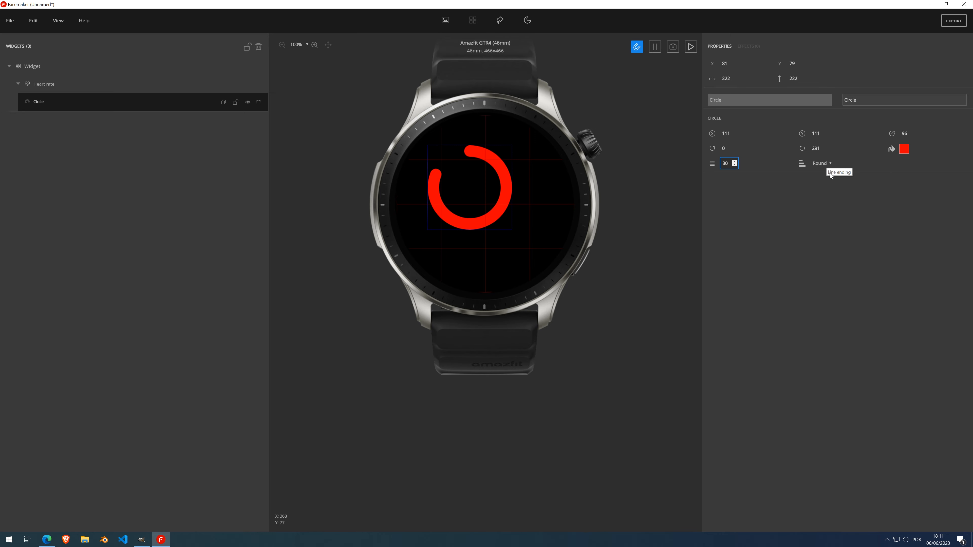
# - Try the Flat line ending on the red heart rate arc
pyautogui.click(821, 165)
pyautogui.click(820, 178)
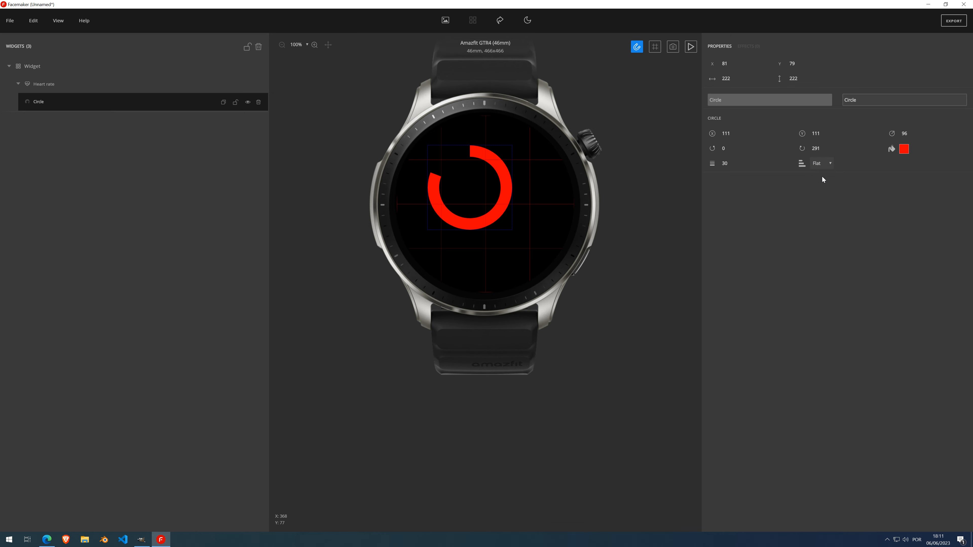
pyautogui.click(823, 166)
pyautogui.click(824, 176)
# - Delete the circle from the heart rate element and add an image set in its place
pyautogui.click(259, 101)
pyautogui.click(223, 86)
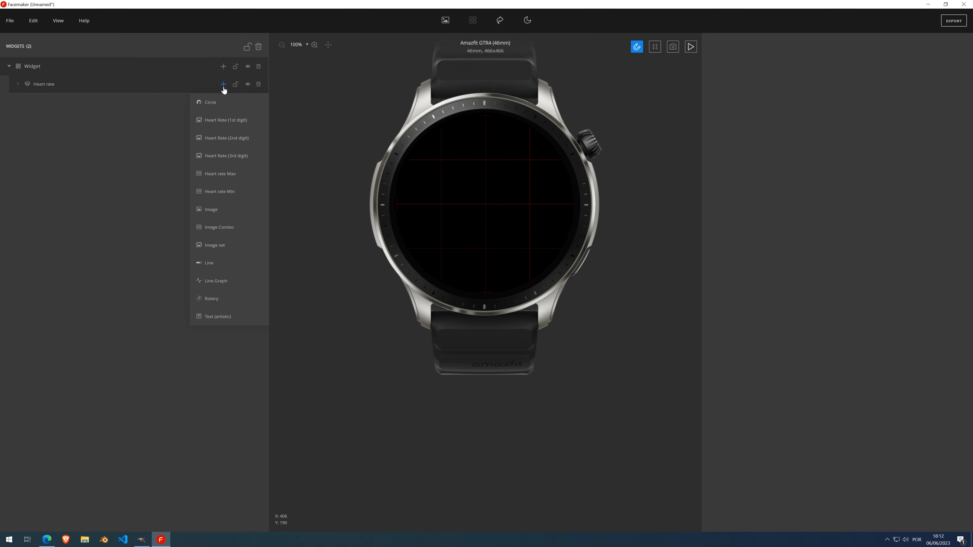
pyautogui.click(232, 245)
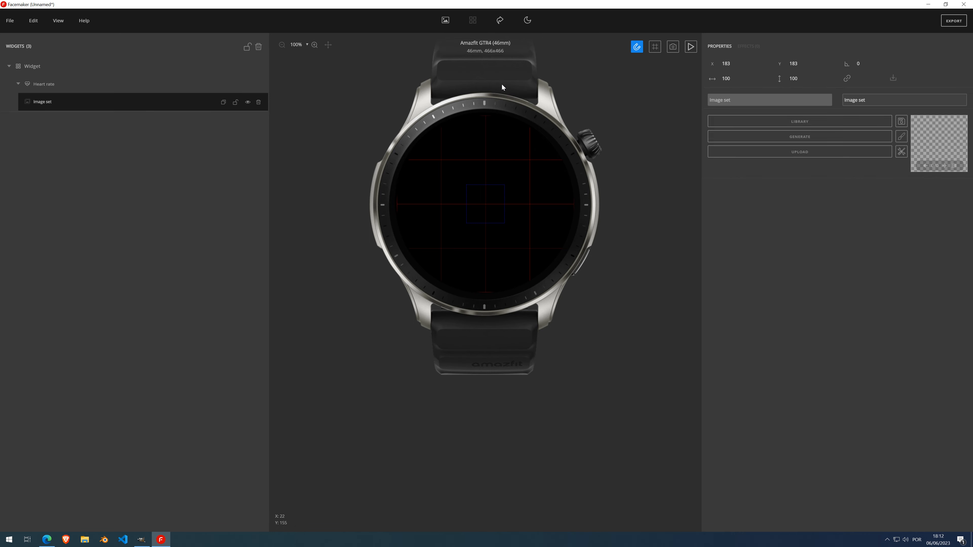
# - Generate the image set as a Circle and centre it on the watch face at X 131, Y 131
pyautogui.click(804, 140)
pyautogui.click(773, 209)
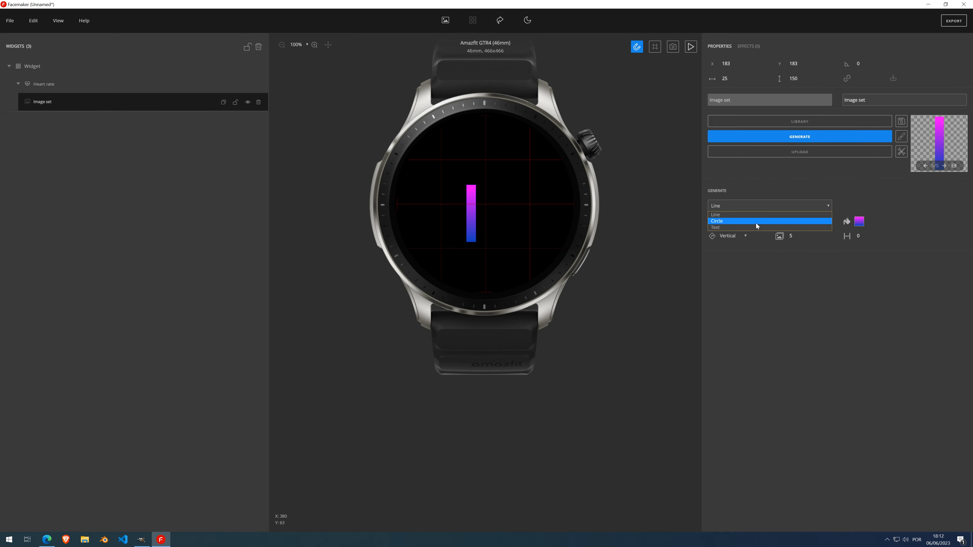
pyautogui.click(757, 221)
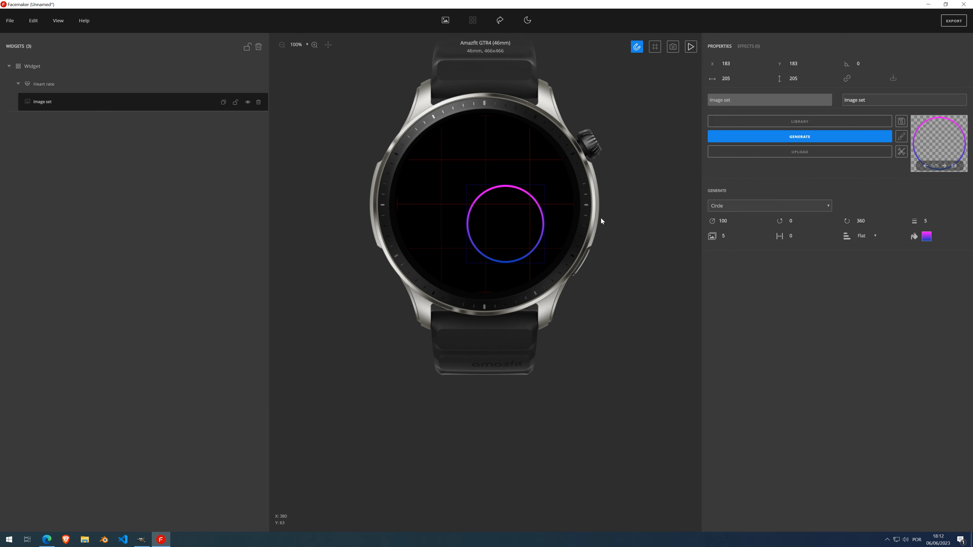
pyautogui.moveTo(506, 219); pyautogui.dragTo(487, 199)
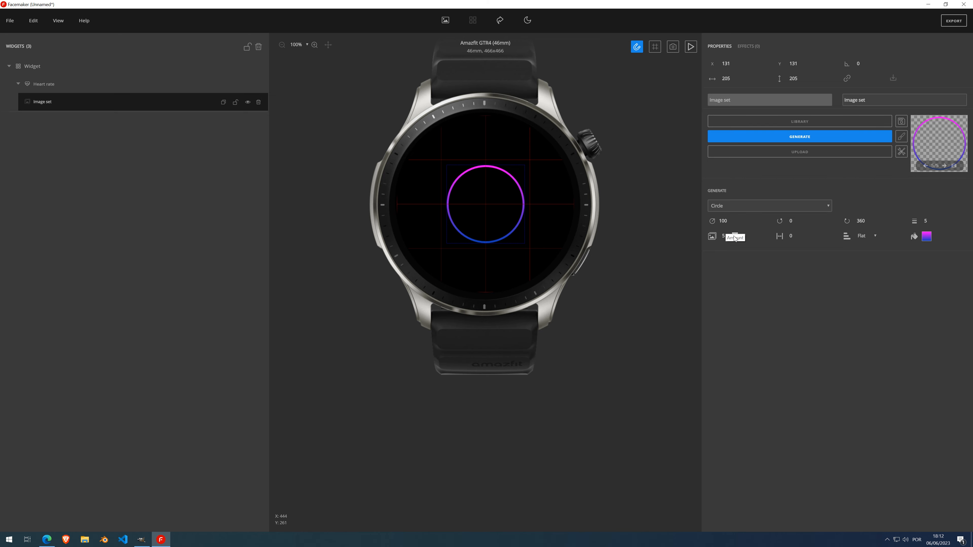
# - Set the image set's amount to 100 and look through the generated frames in the Frame editor
pyautogui.click(726, 235)
pyautogui.write('100')
pyautogui.click(959, 165)
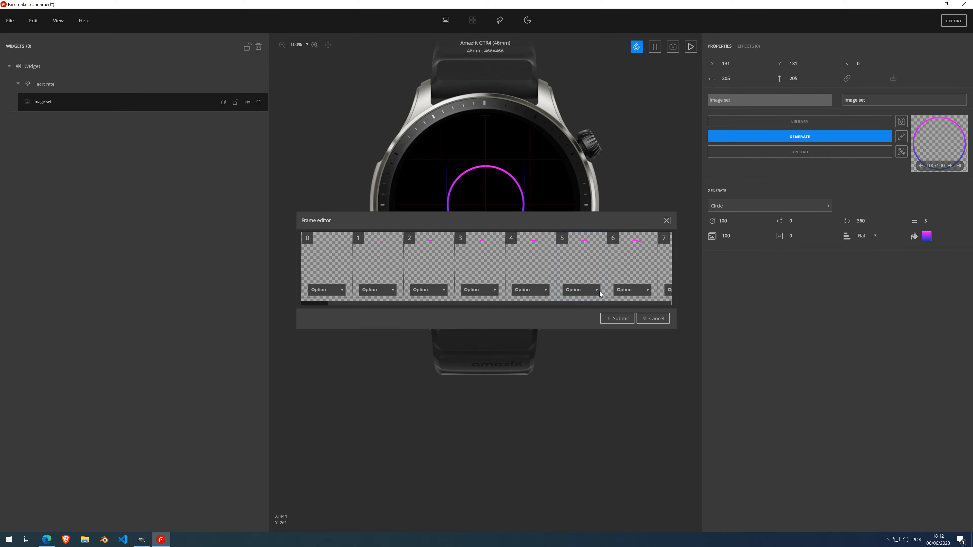
pyautogui.moveTo(320, 304); pyautogui.dragTo(669, 309)
pyautogui.click(666, 221)
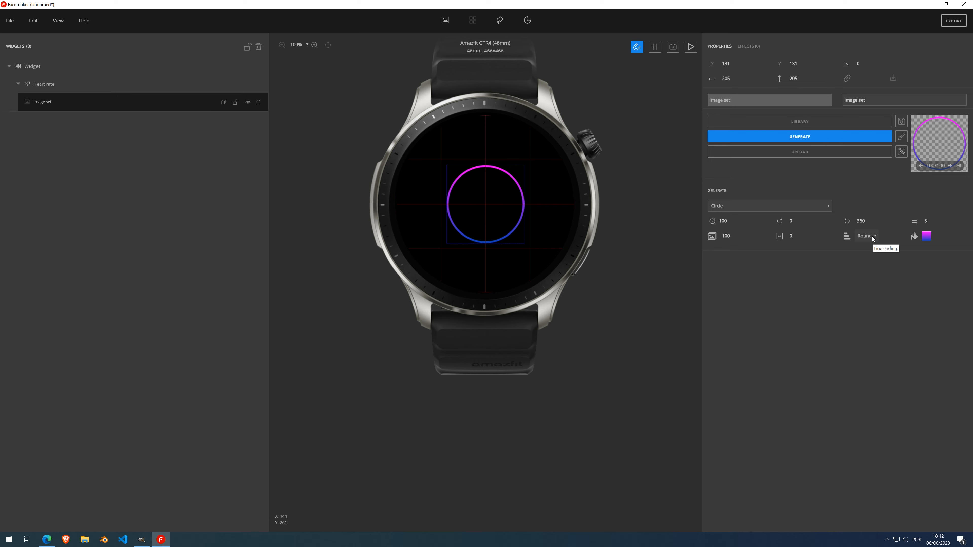
# - Give the generated circle a Flat line ending and line width 27, and recentre it at X 118, Y 120
pyautogui.click(872, 236)
pyautogui.click(936, 219)
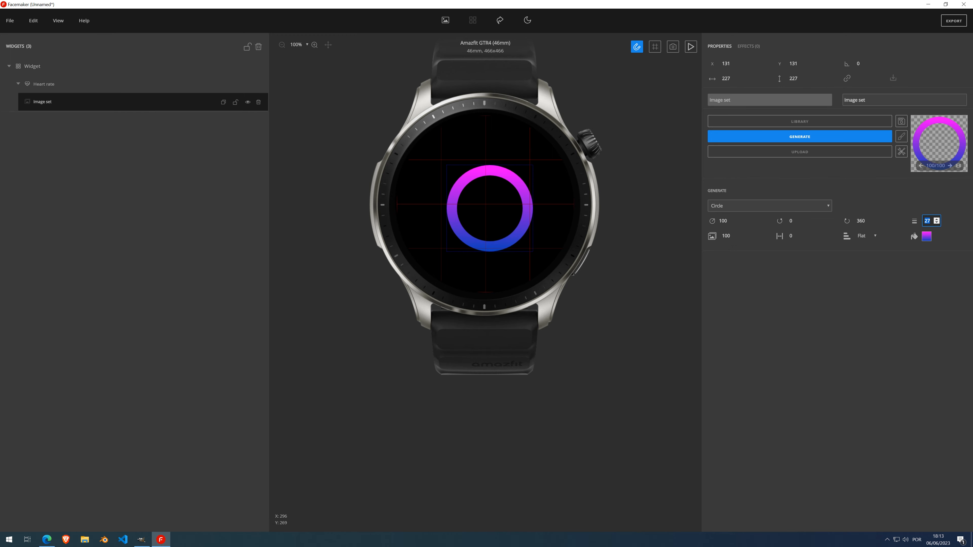
pyautogui.moveTo(510, 217); pyautogui.dragTo(505, 213)
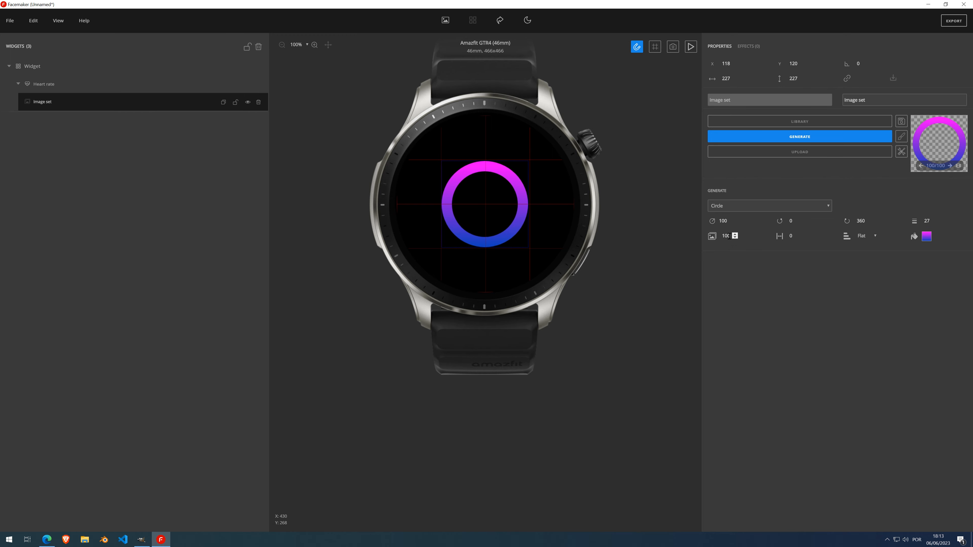
# - Set the number of images in the circle image set to 20
pyautogui.doubleClick(730, 237)
pyautogui.write('10')
pyautogui.doubleClick(726, 236)
pyautogui.write('20')
# - Examine how the ring fills from the first to the last frame in the Frame editor
pyautogui.click(956, 165)
pyautogui.moveTo(392, 305); pyautogui.dragTo(414, 308)
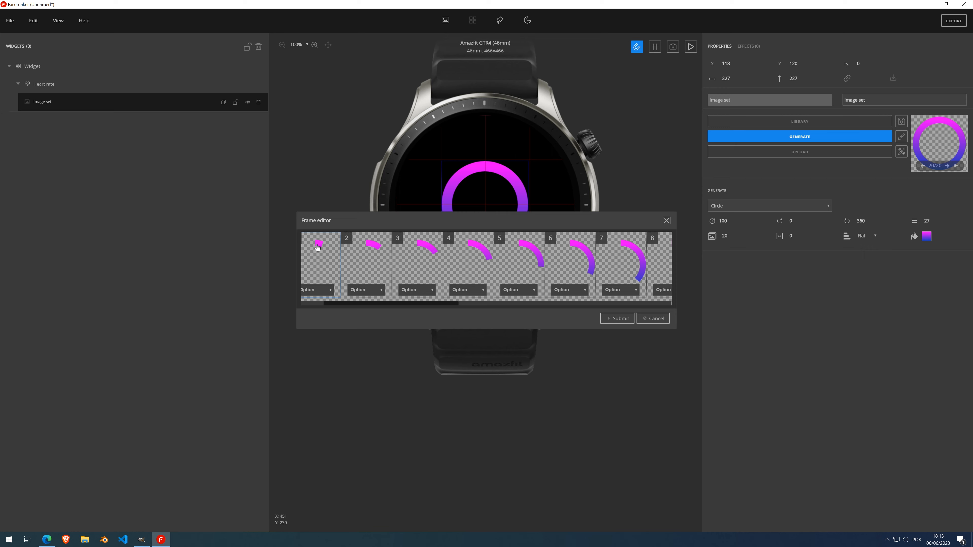
pyautogui.moveTo(425, 306); pyautogui.dragTo(665, 313)
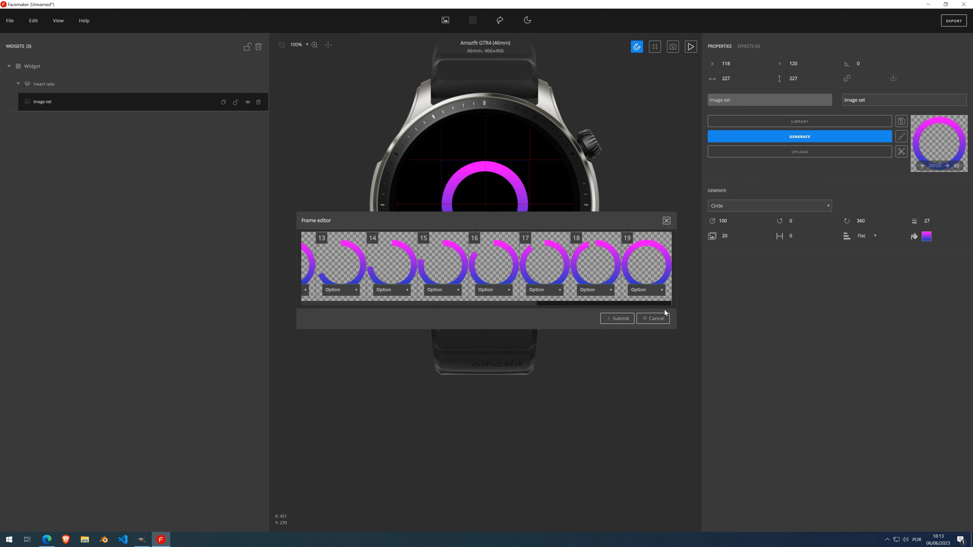
pyautogui.click(666, 221)
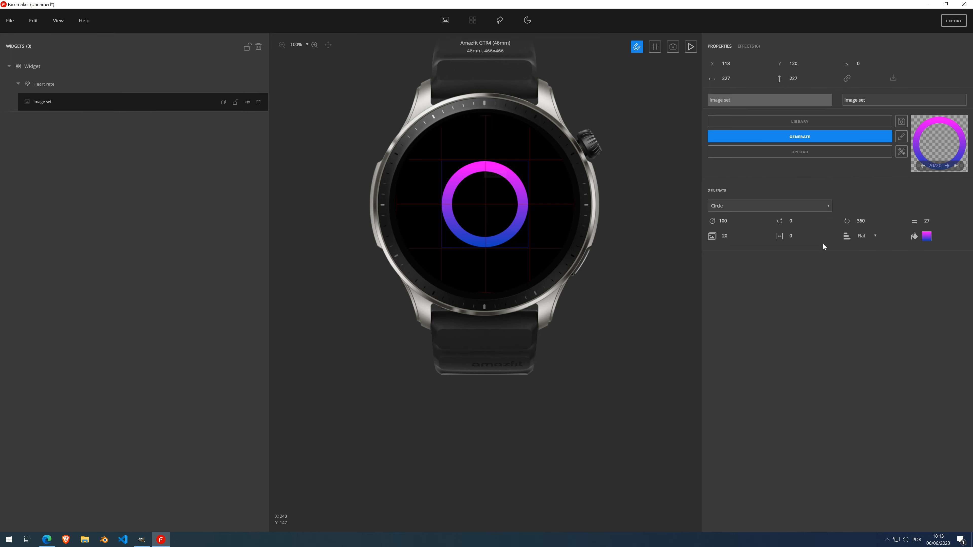
# - Reverse the circle's fill direction by setting its start angle to 360 and end angle to 0
pyautogui.click(801, 223)
pyautogui.write('360')
pyautogui.press('Tab')
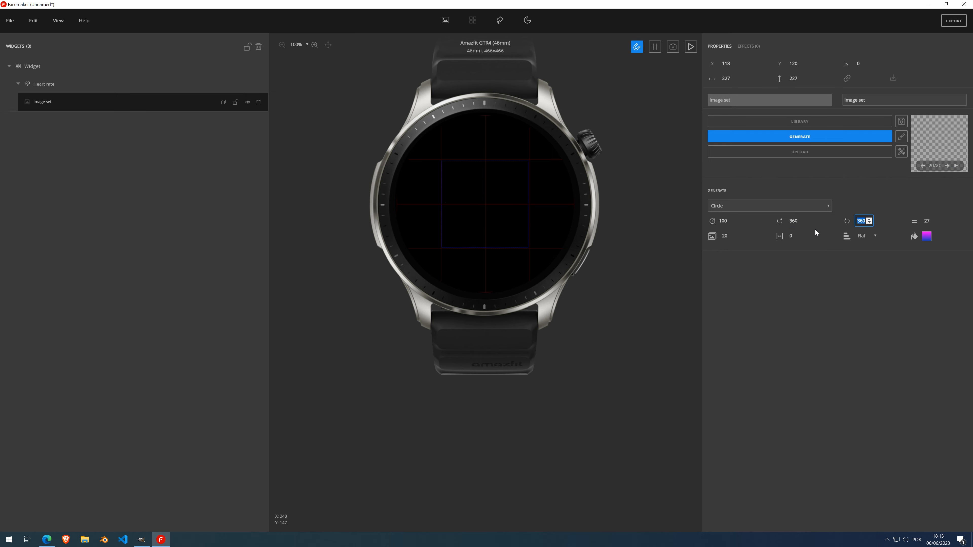
pyautogui.write('0')
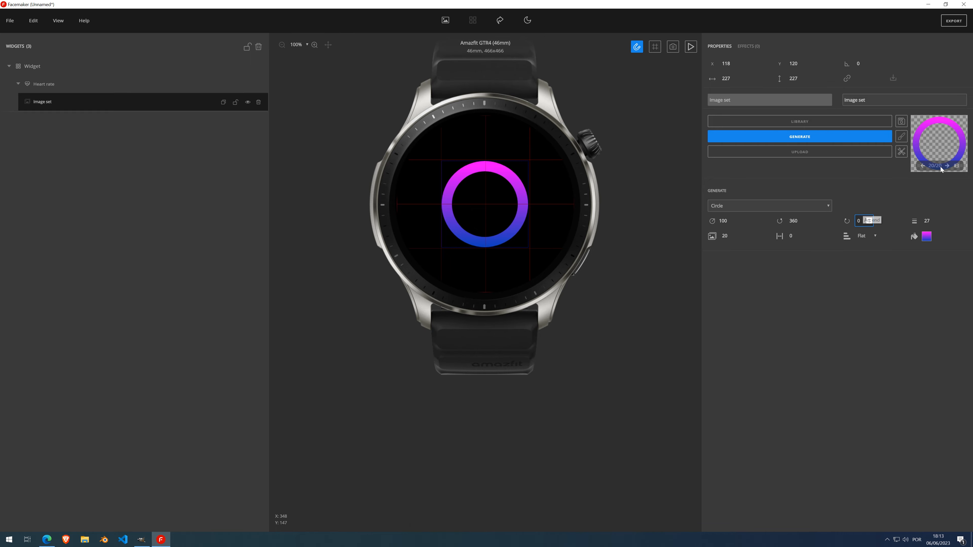
# - Check the fill direction of the reversed ring across all frames in the Frame editor
pyautogui.click(956, 165)
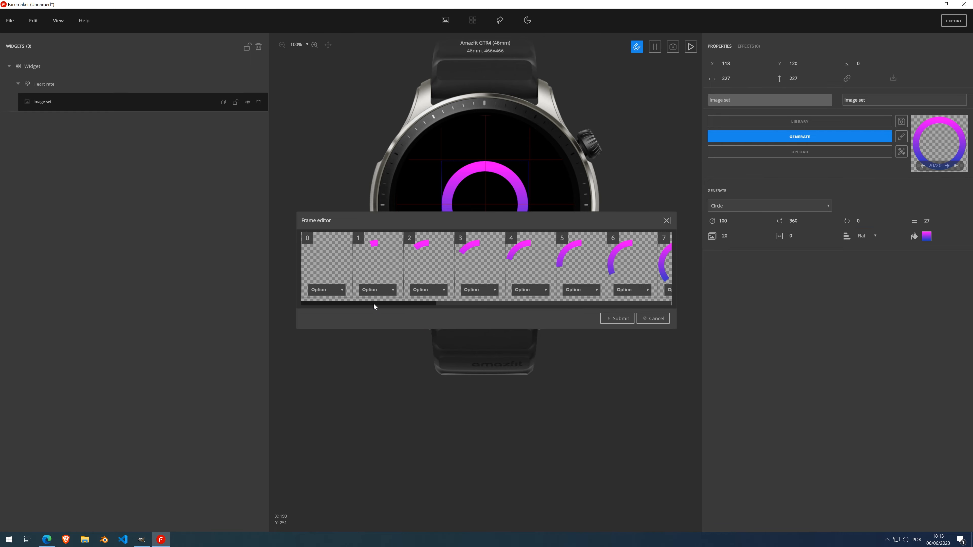
pyautogui.moveTo(373, 303); pyautogui.dragTo(639, 311)
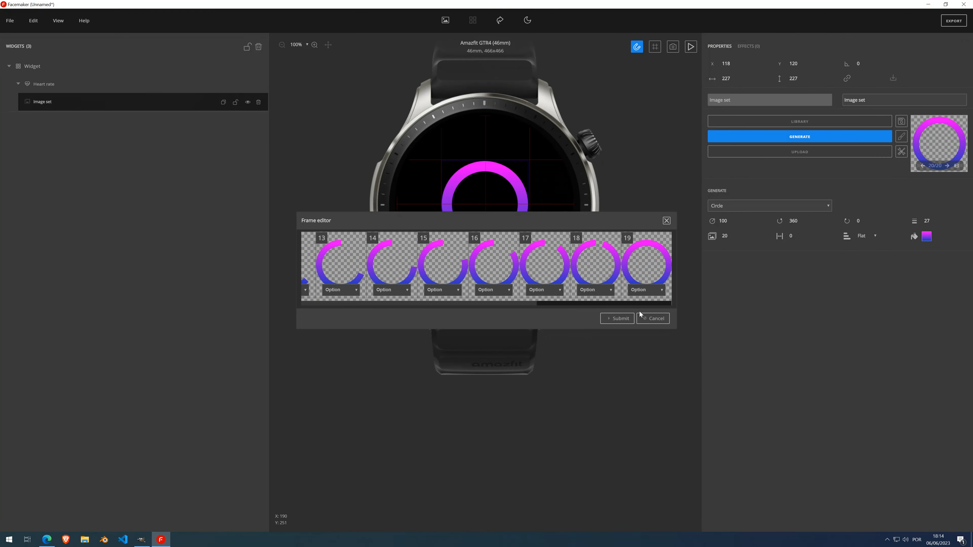
pyautogui.click(666, 222)
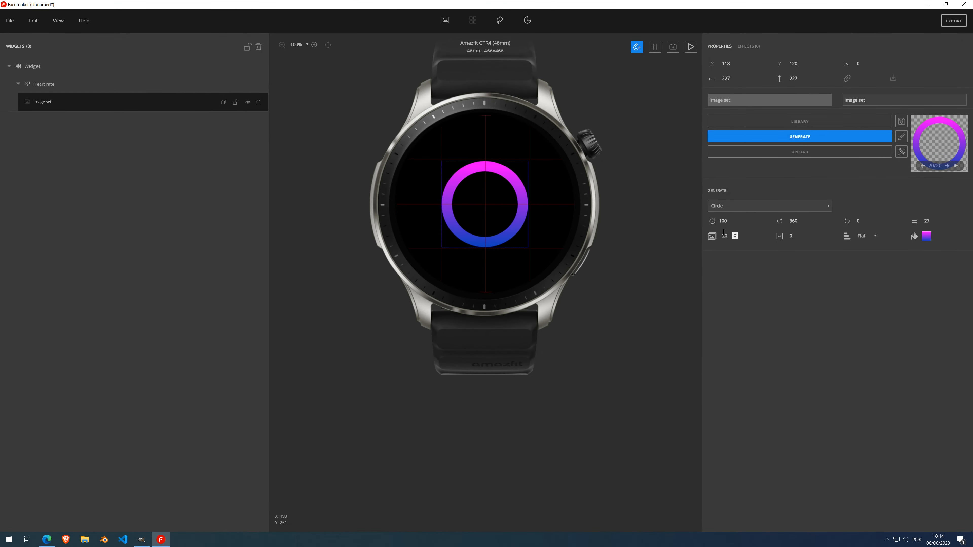
# - Set the spacing between the ring's segments to 13 and run the watch face preview briefly
pyautogui.click(802, 234)
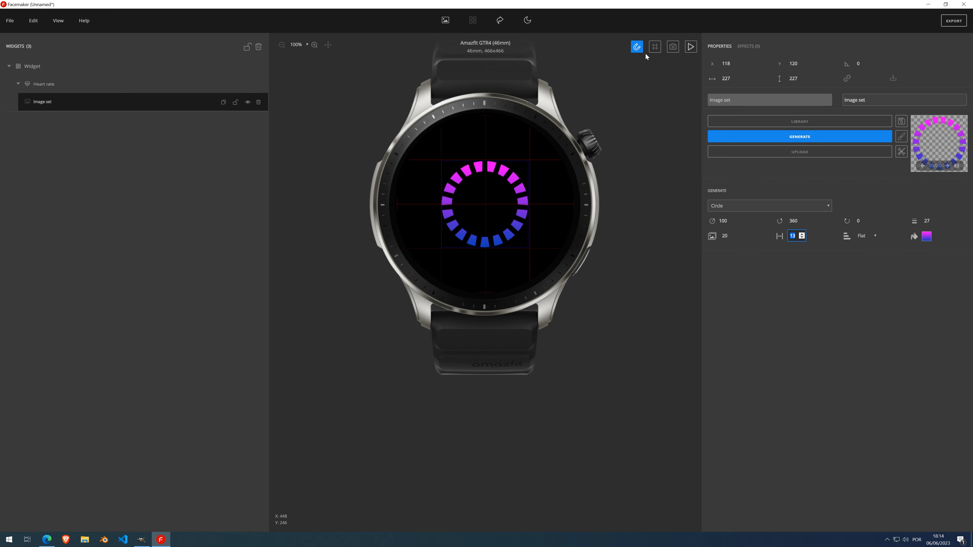
pyautogui.click(690, 46)
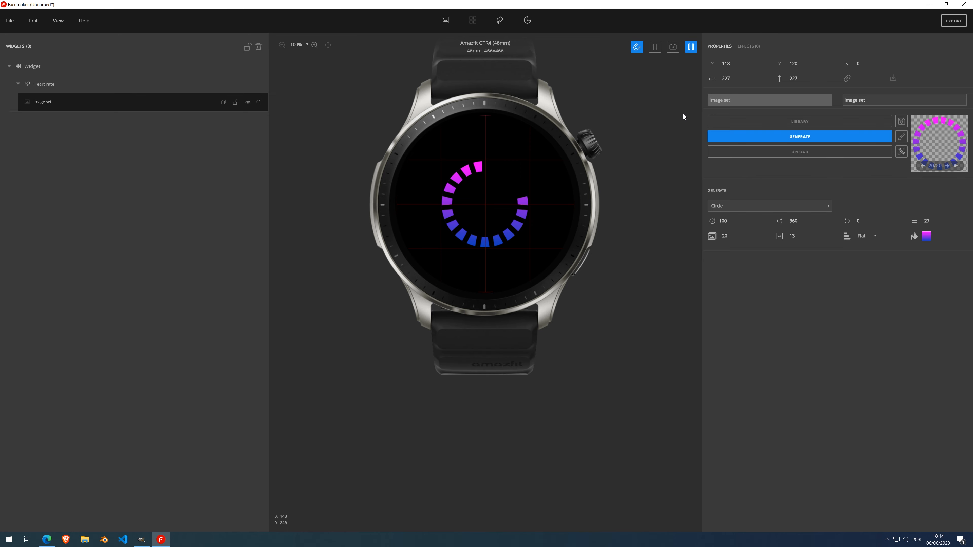
pyautogui.click(690, 51)
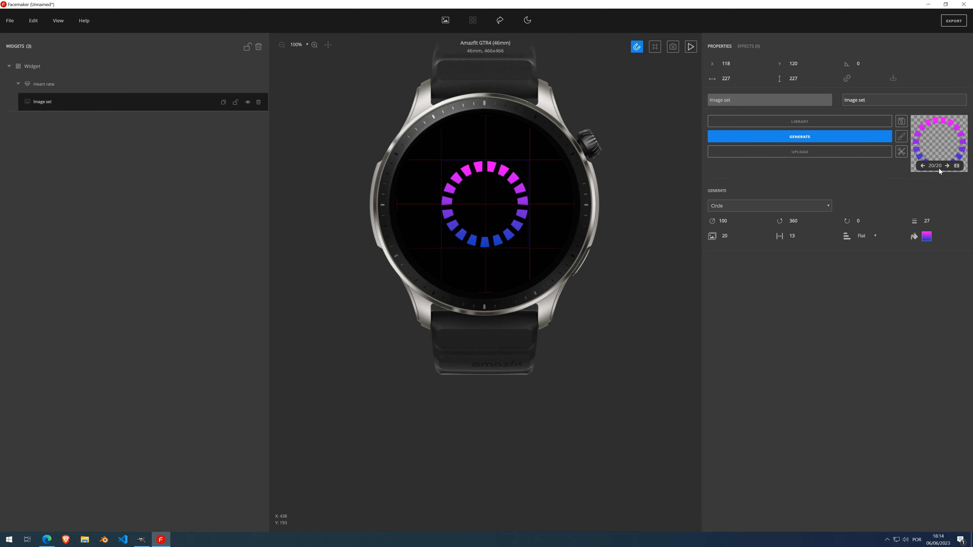
# - Turn the full-ring frame of the image set into an image widget and place it below the image set
pyautogui.click(841, 134)
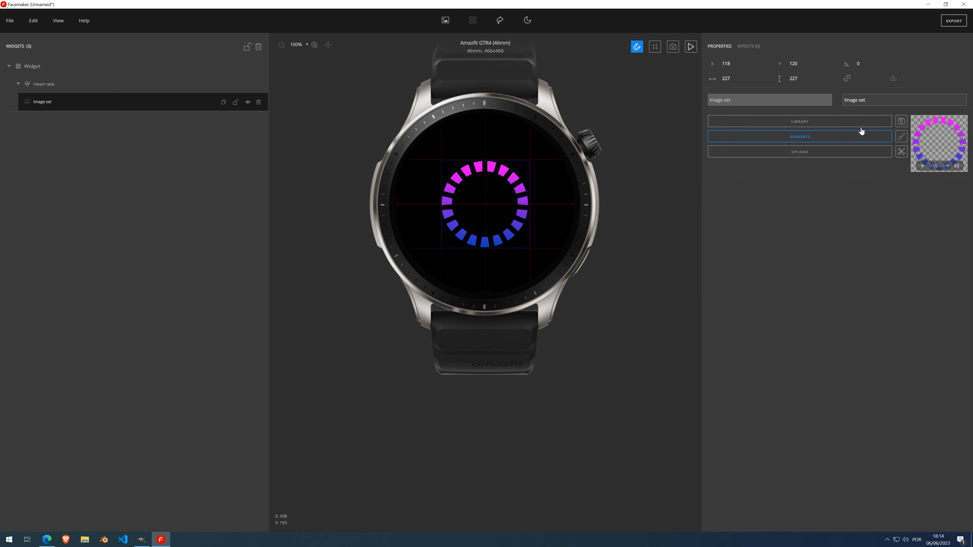
pyautogui.moveTo(901, 122)
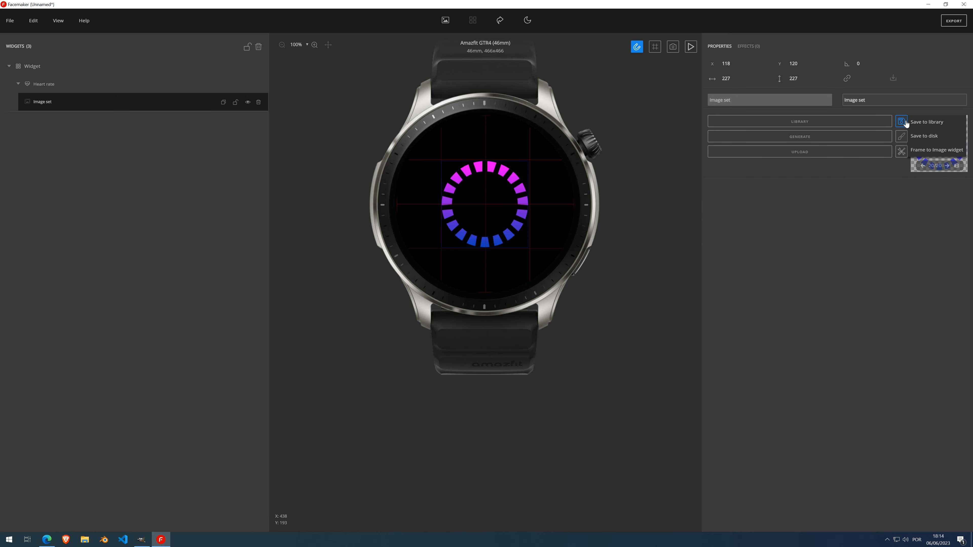
pyautogui.click(941, 151)
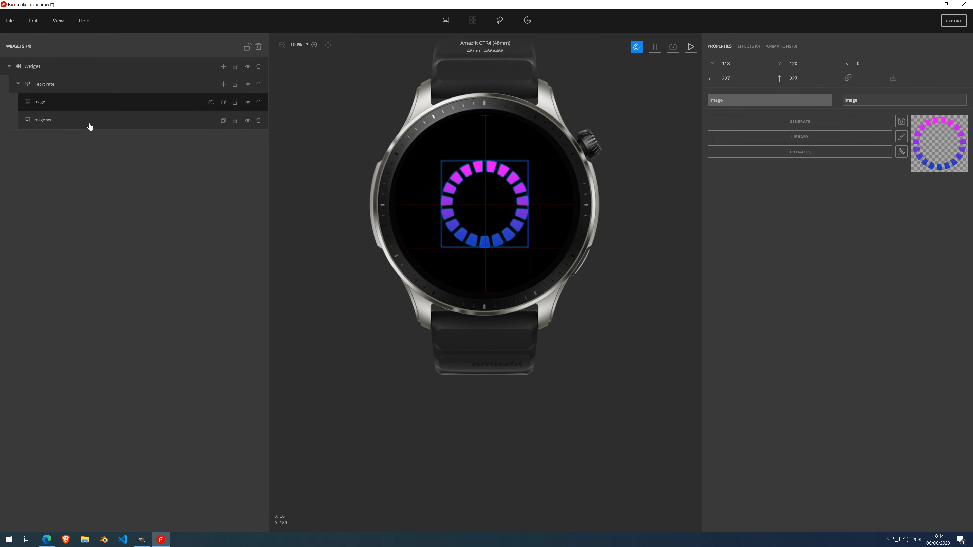
pyautogui.moveTo(57, 102); pyautogui.dragTo(51, 121)
# - Hide the image set and review its segmented ring frames in the Frame editor
pyautogui.click(247, 102)
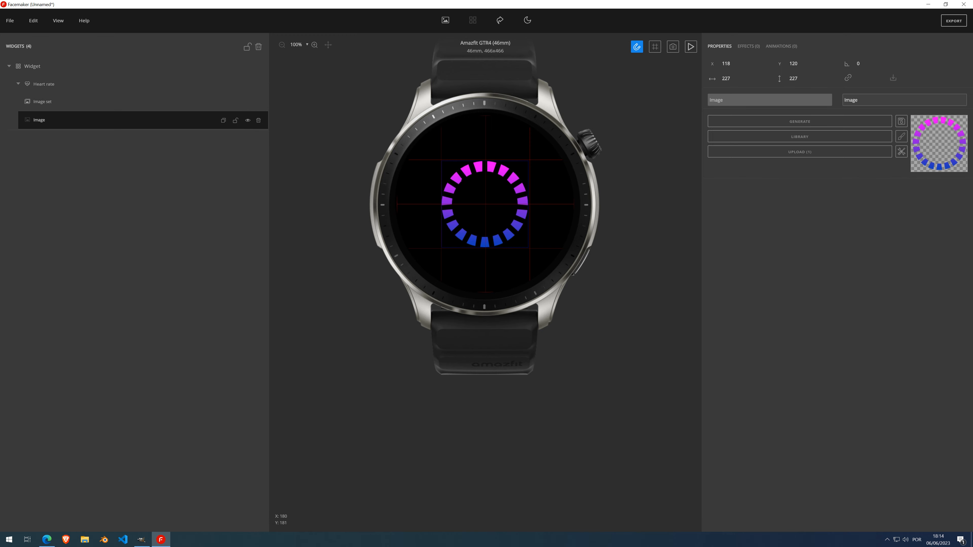
pyautogui.click(164, 103)
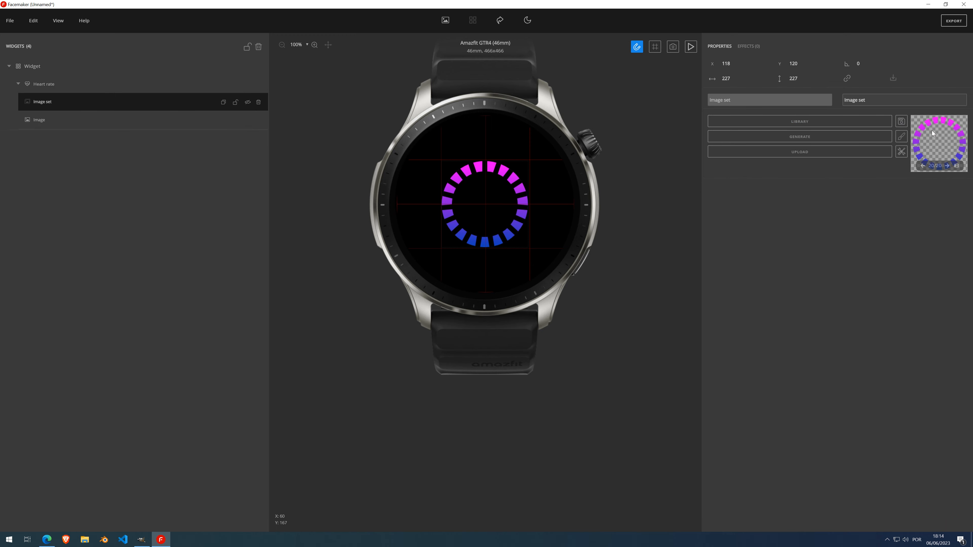
pyautogui.click(957, 166)
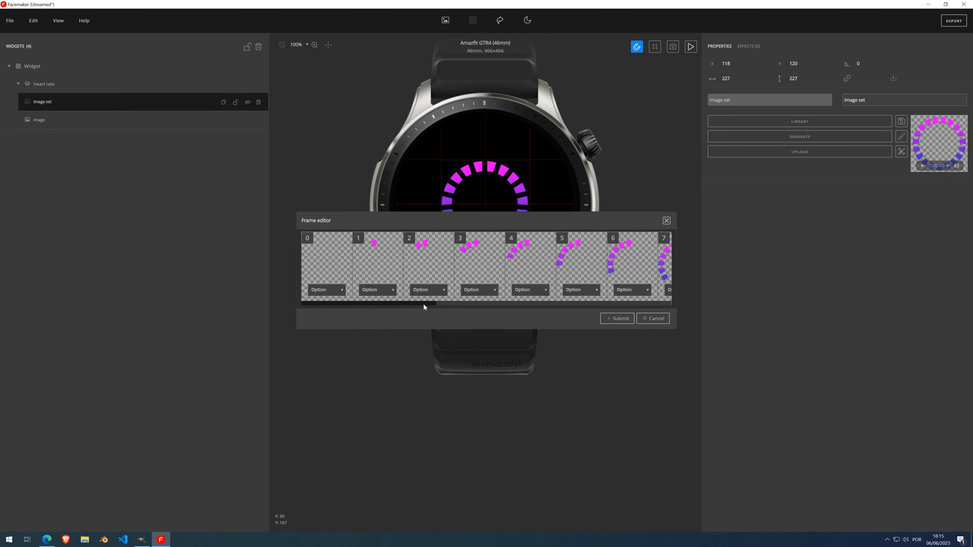
pyautogui.moveTo(423, 306); pyautogui.dragTo(656, 306)
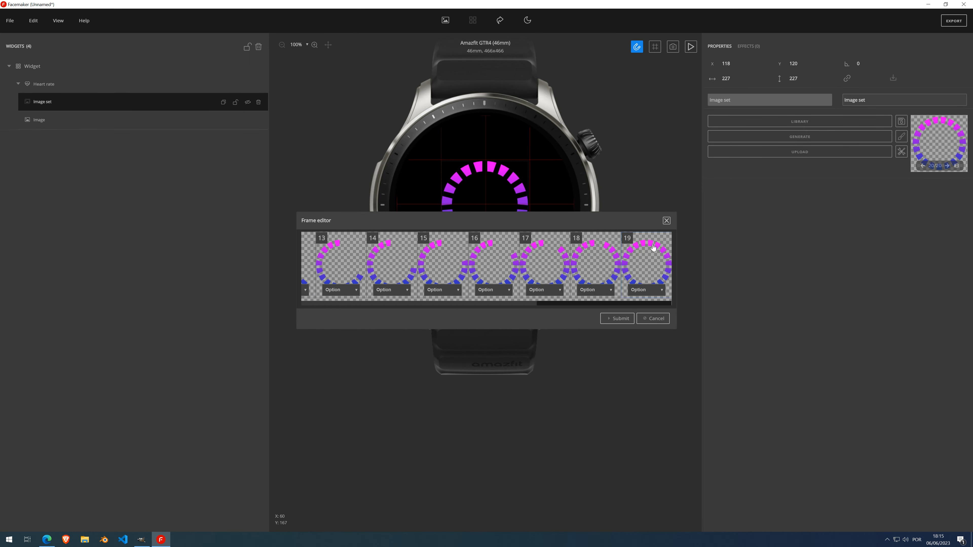
pyautogui.click(666, 220)
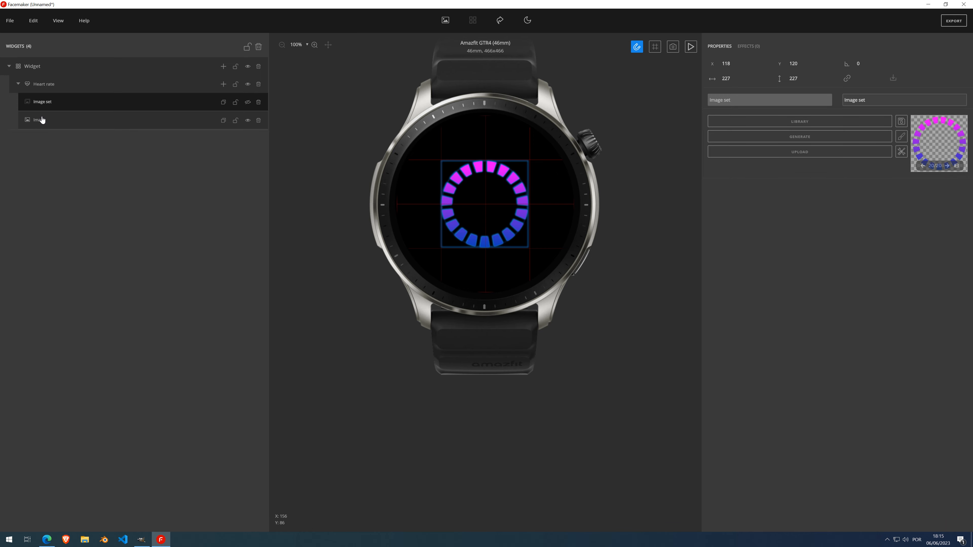
# - Apply the Greyscale effect to the ring image and lock the image
pyautogui.click(42, 120)
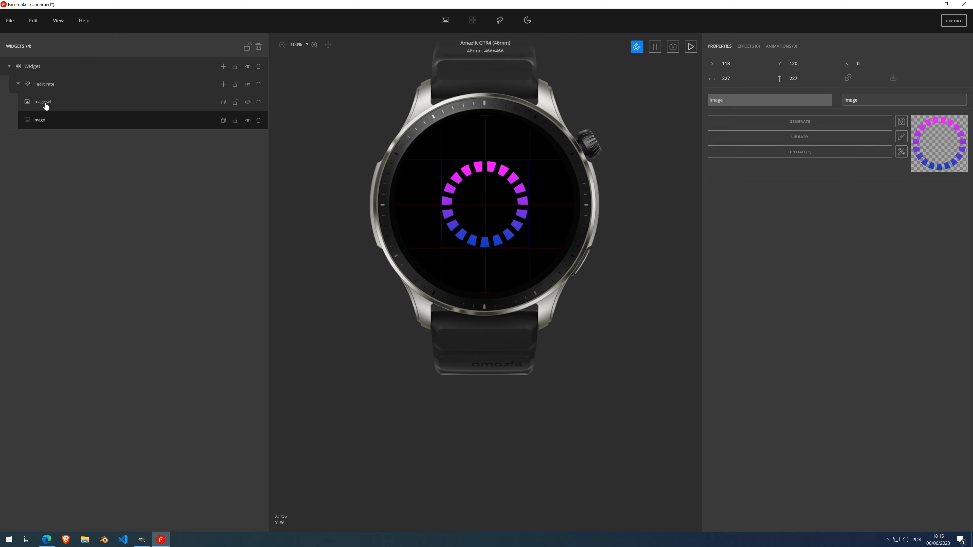
pyautogui.click(745, 45)
pyautogui.click(750, 65)
pyautogui.scroll(-1, 760, 154)
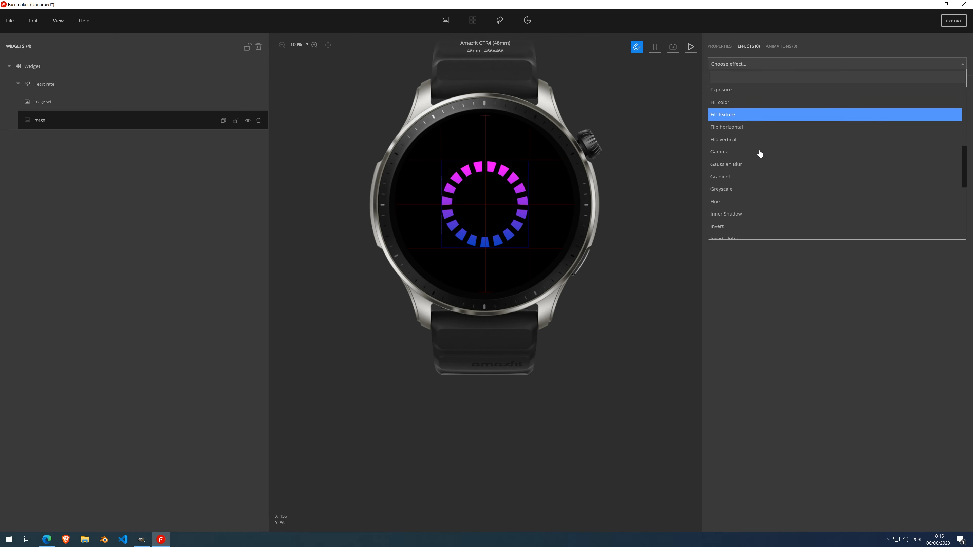
pyautogui.scroll(-2, 745, 137)
pyautogui.click(744, 136)
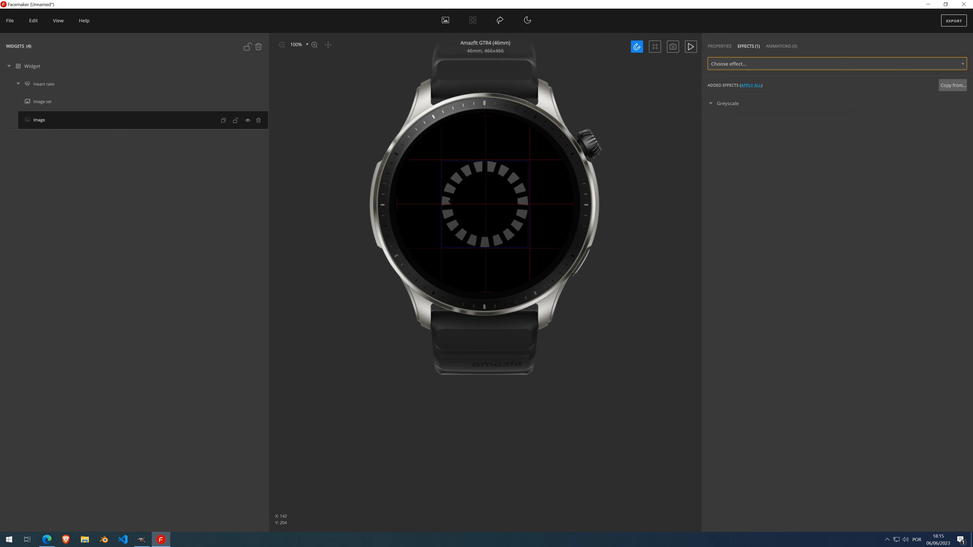
pyautogui.click(235, 120)
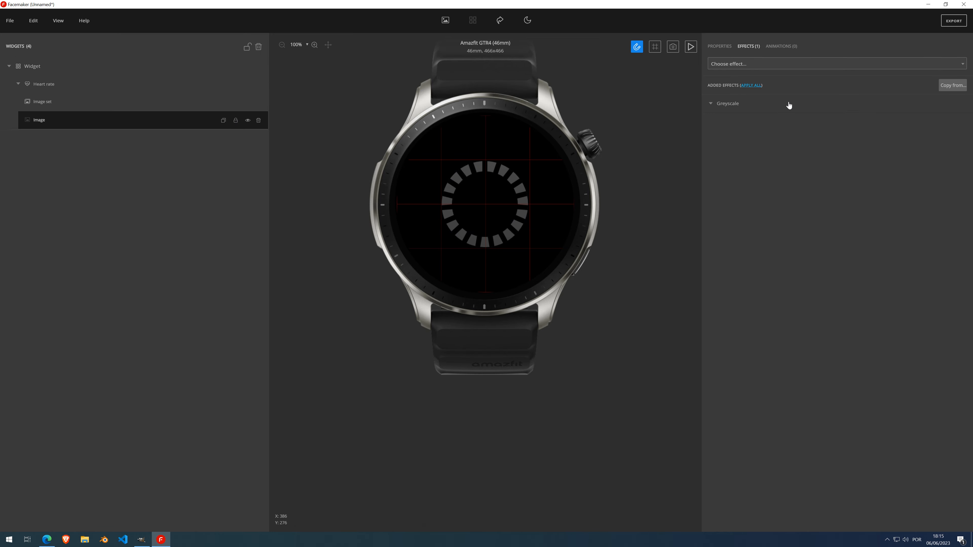
# - Add a Brightness effect to the greyscale ring image and darken it to an intensity of about -41
pyautogui.click(741, 64)
pyautogui.scroll(-1, 774, 171)
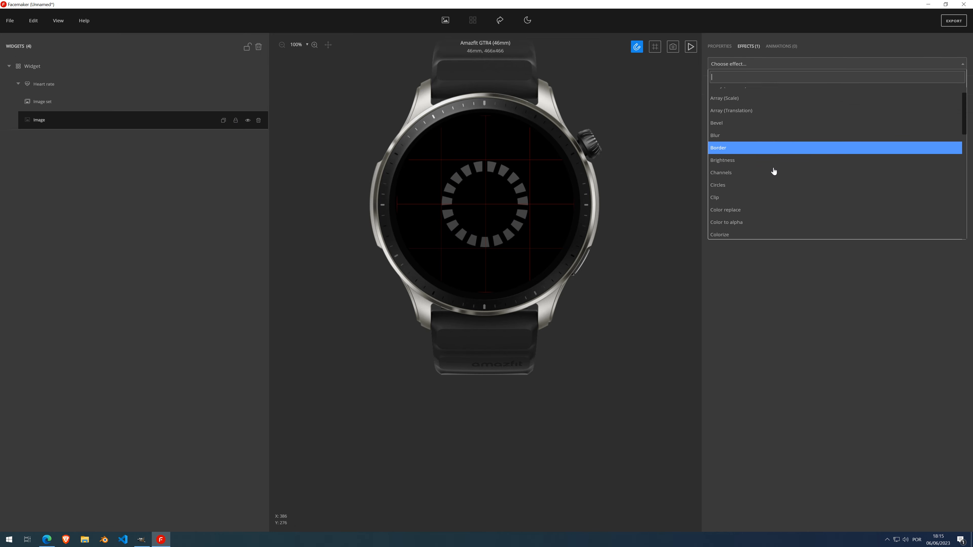
pyautogui.scroll(-1, 774, 172)
pyautogui.click(749, 109)
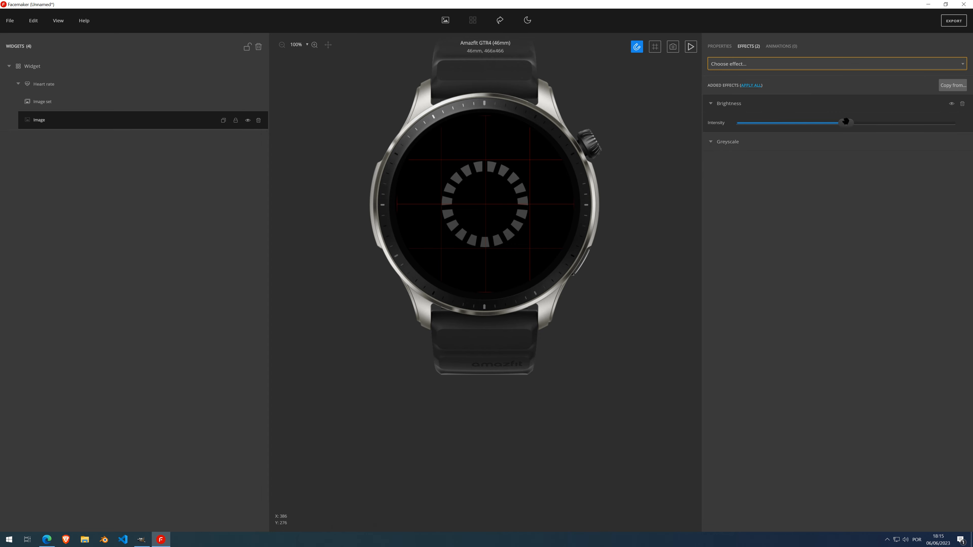
pyautogui.moveTo(845, 121); pyautogui.dragTo(802, 125)
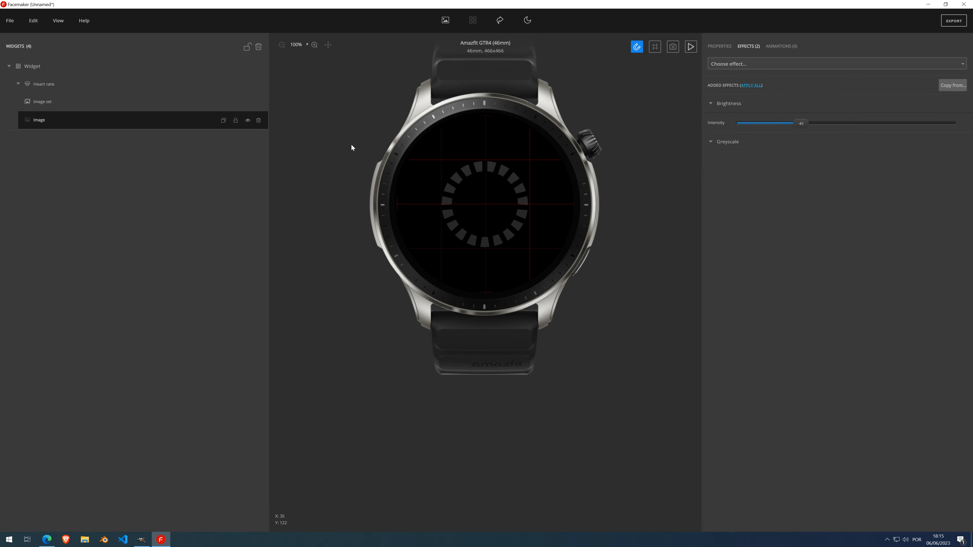
# - Turn off the grid and make the segmented image set visible again, running the watch face preview briefly
pyautogui.hotkey('ctrl', 'g')
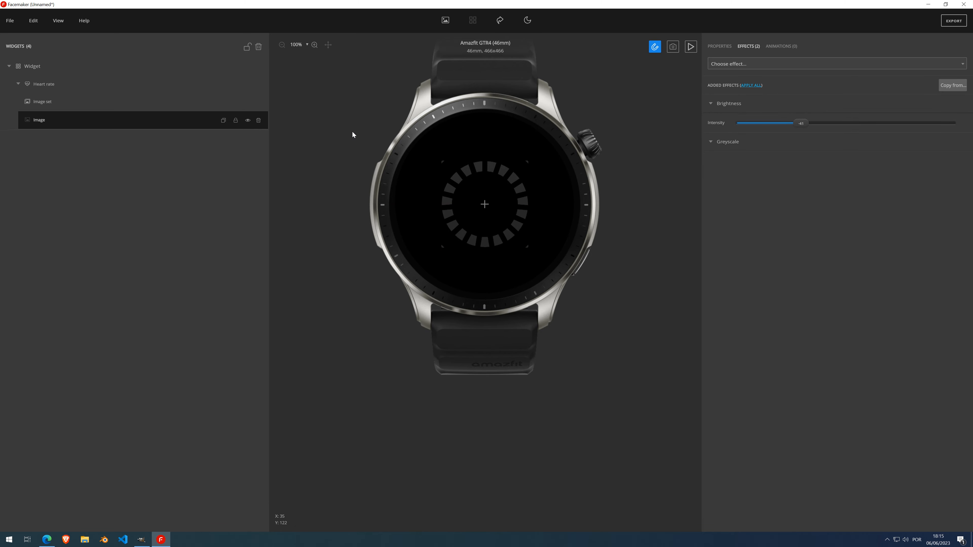
pyautogui.moveTo(175, 98)
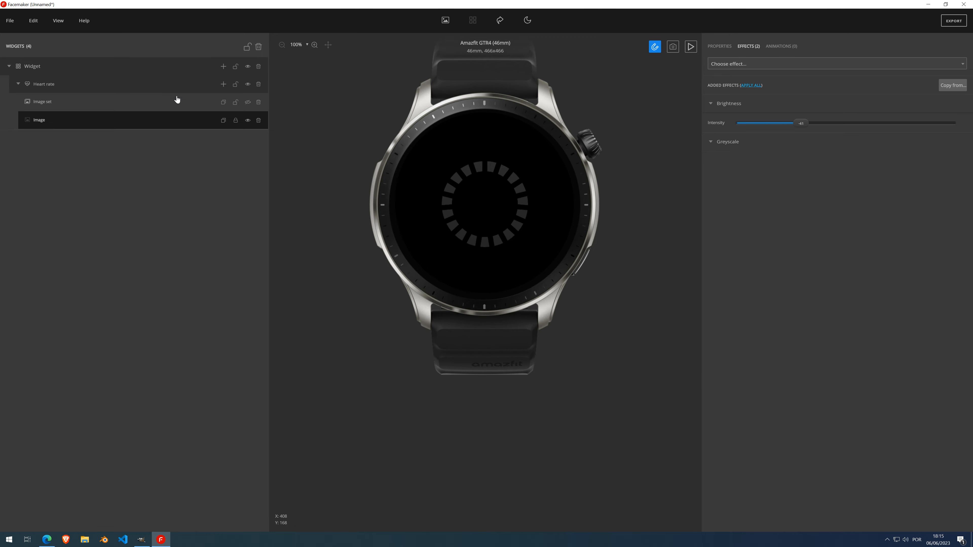
pyautogui.click(248, 103)
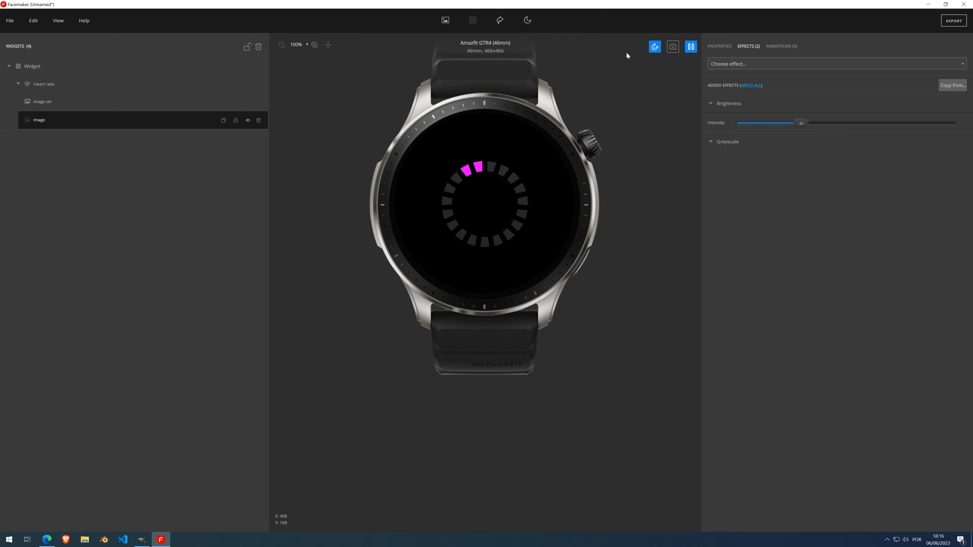
pyautogui.click(691, 46)
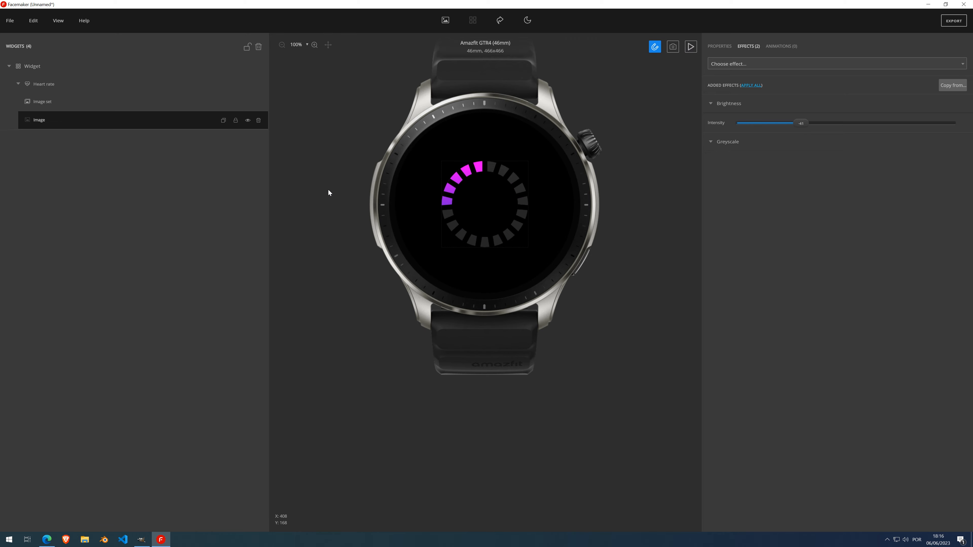